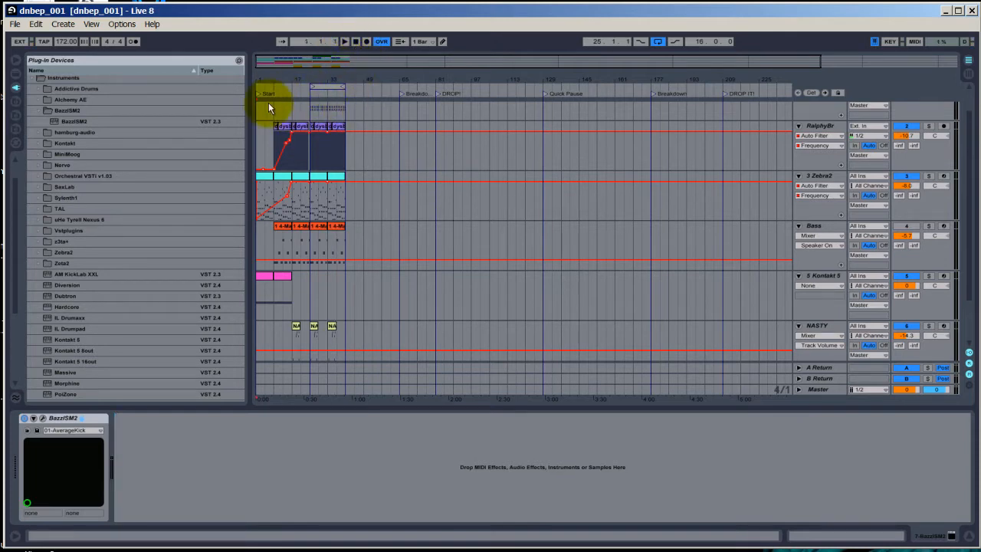
Look over the arrangement's tracks down to BazzISM2 and play the song from bar 1
click(331, 176)
click(325, 193)
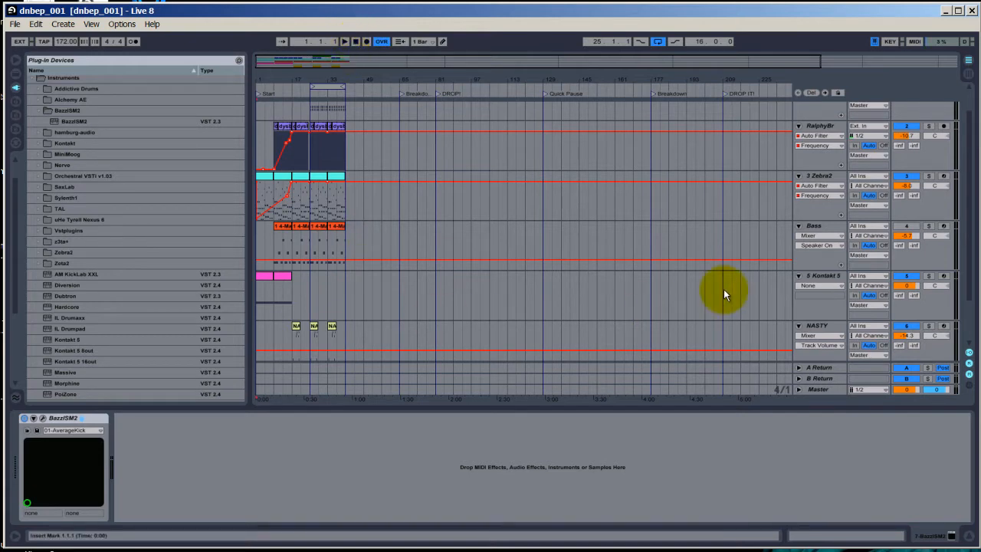
drag(956, 116, 970, 176)
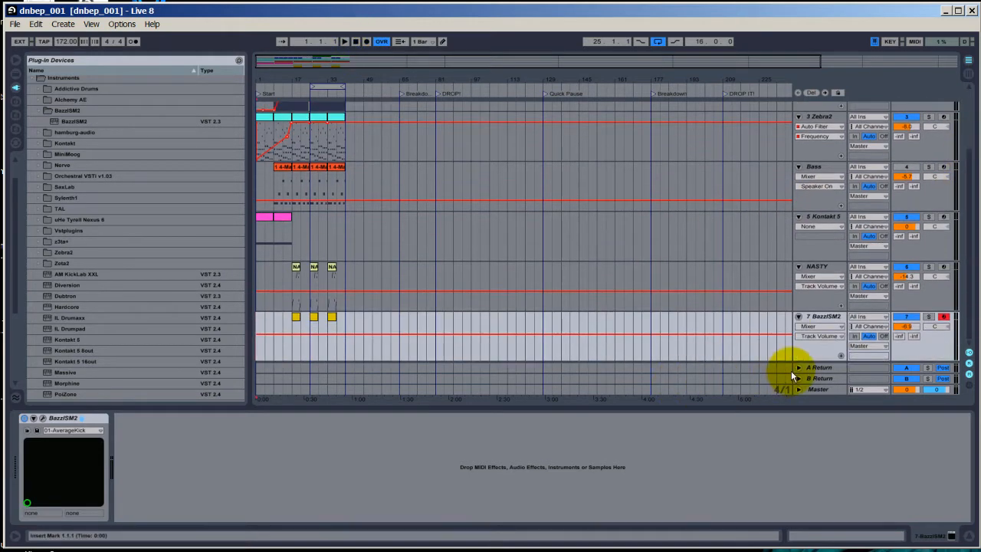
click(825, 317)
drag(967, 229, 968, 142)
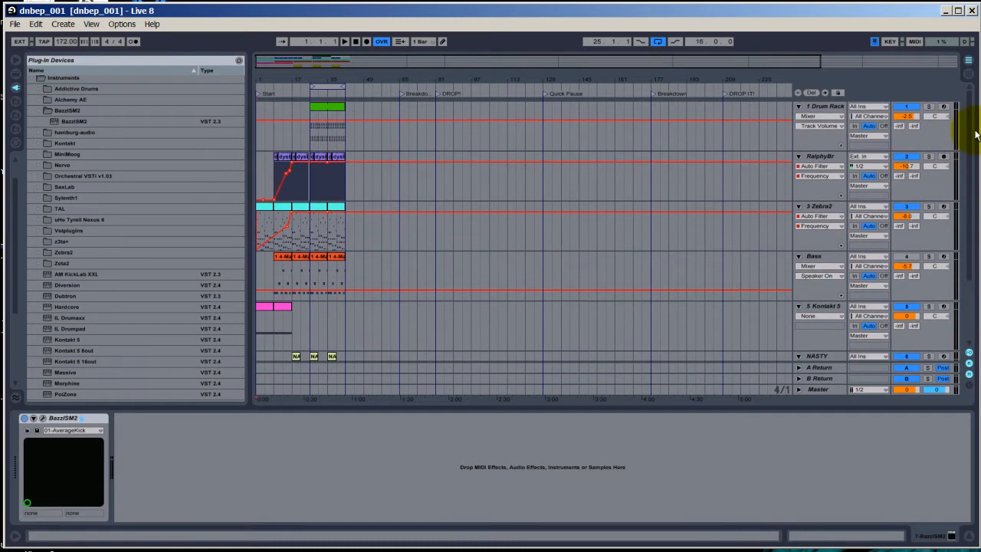
click(345, 41)
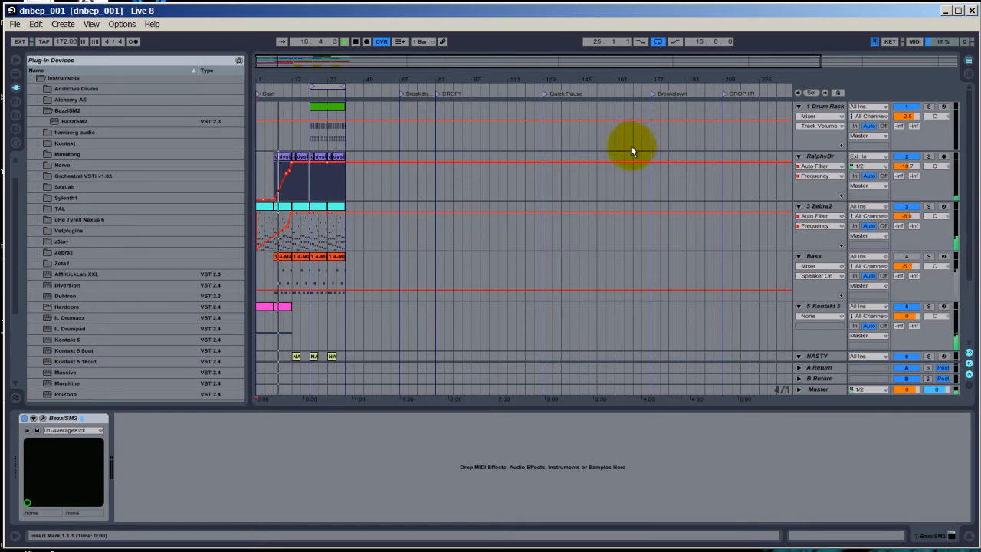
Inspect the MIDI notes of the Zebra2 clip starting at bar 25, and return to the track's device chain
click(828, 210)
double_click(318, 206)
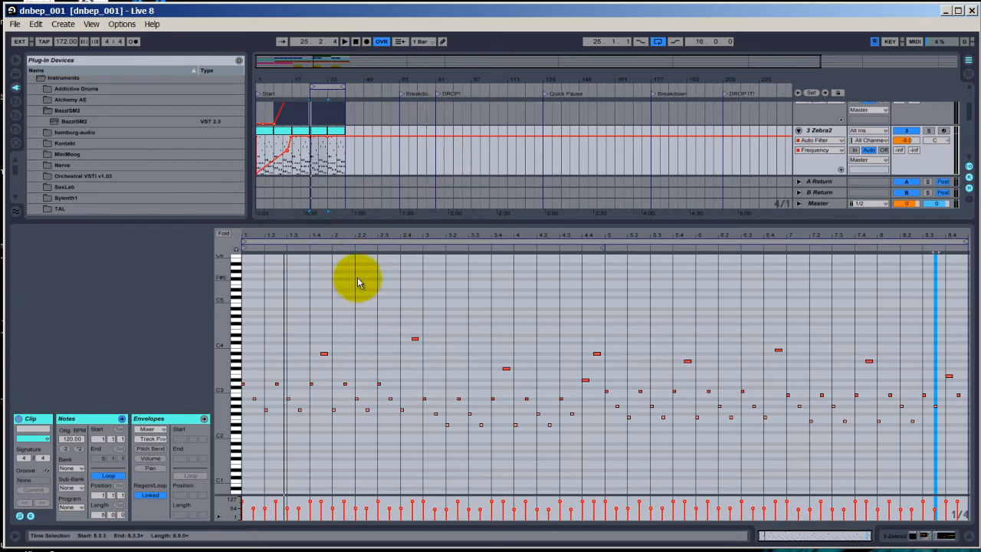
key(shift+Tab)
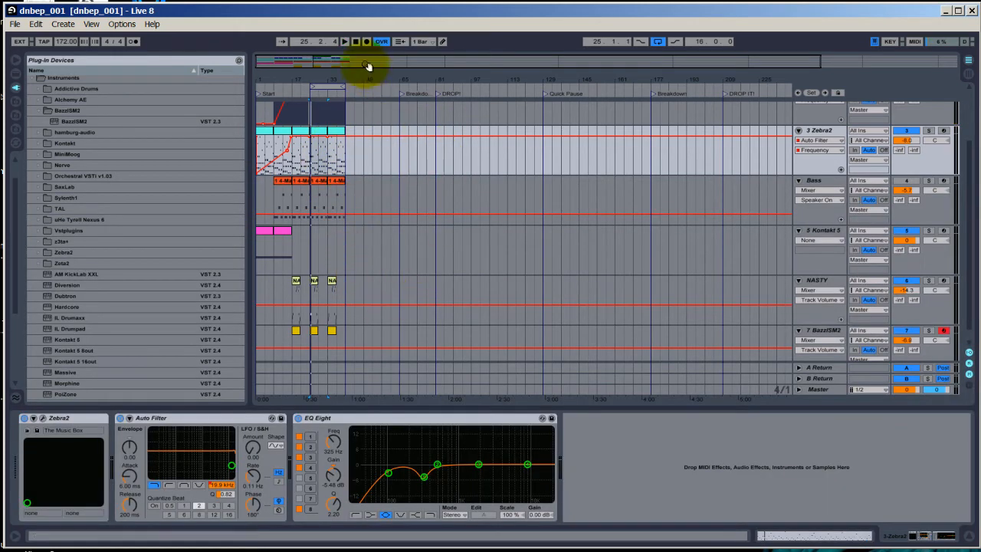
scroll(874, 295, down, 1)
scroll(883, 322, up, 4)
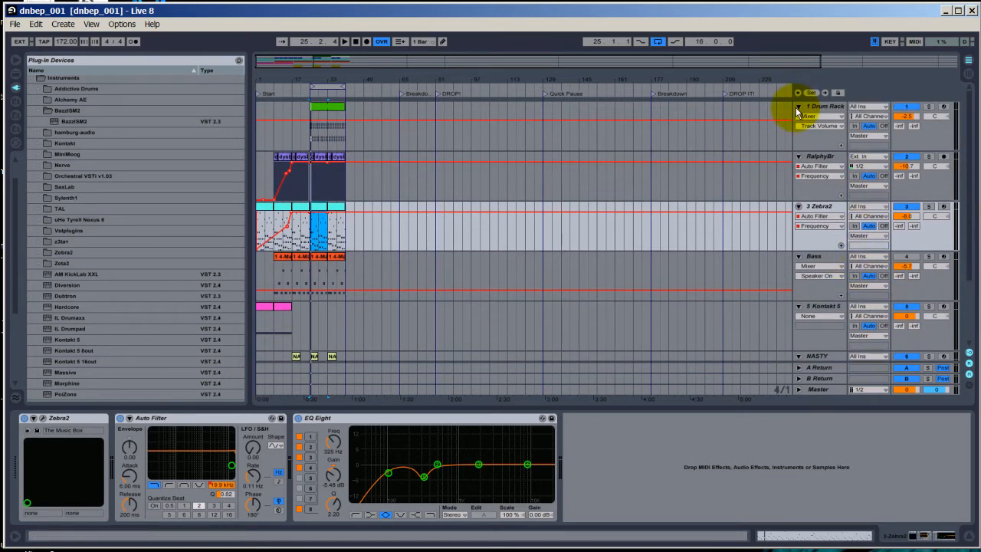
Fold all seven tracks in the arrangement, from Drum Rack down to BazzISM2
click(798, 106)
click(798, 117)
click(797, 127)
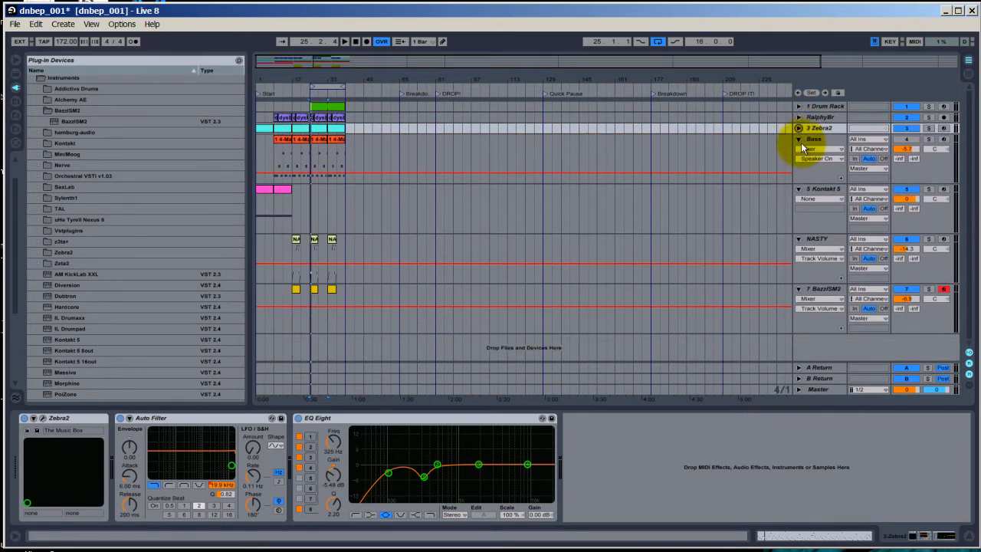
click(797, 139)
click(797, 149)
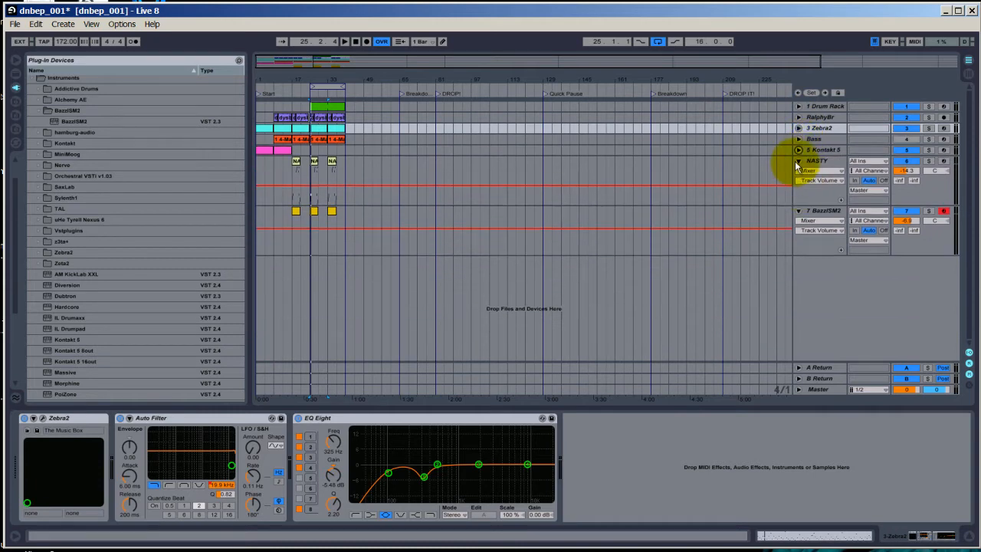
click(798, 161)
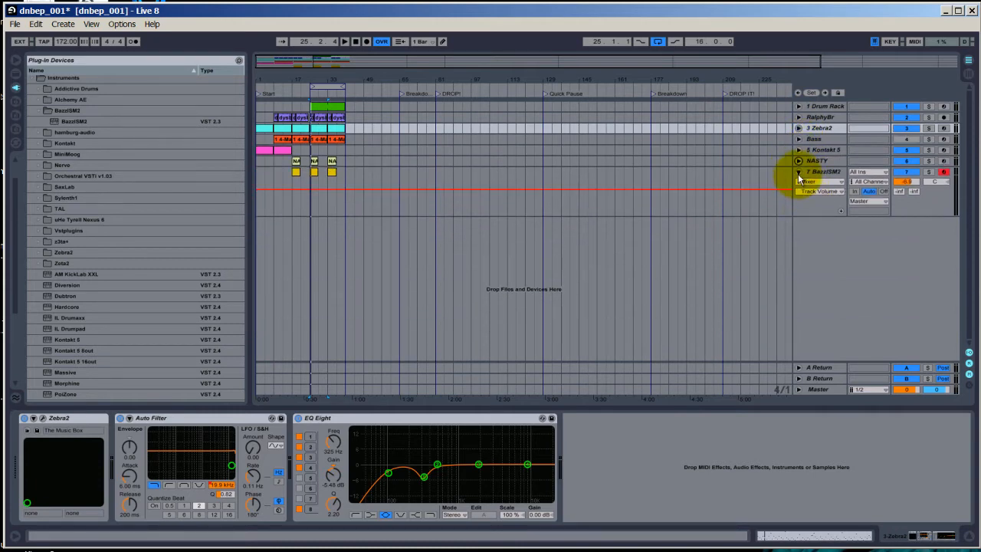
click(798, 172)
Move the NASTY track directly below the Drum Rack track and leave it folded
click(813, 161)
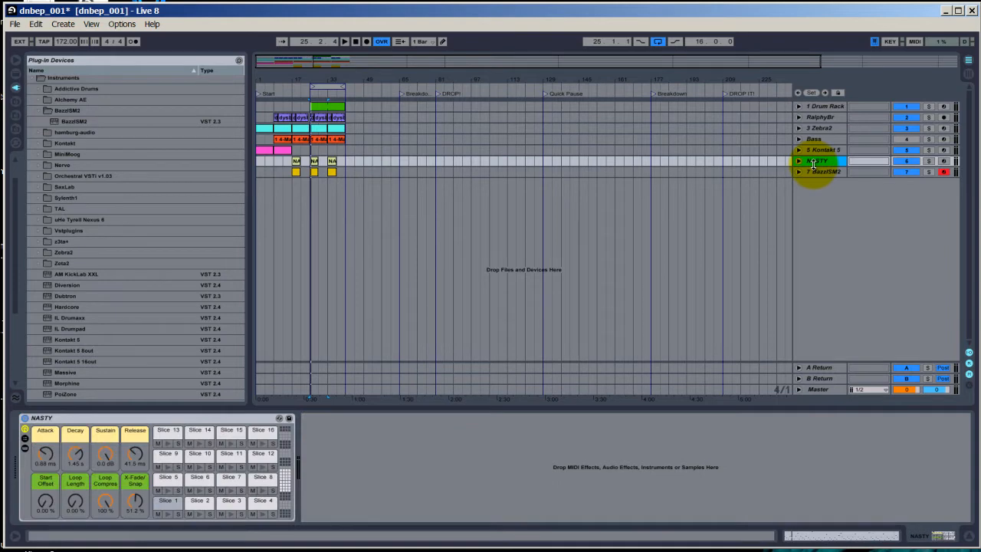
click(798, 160)
drag(801, 162, 820, 129)
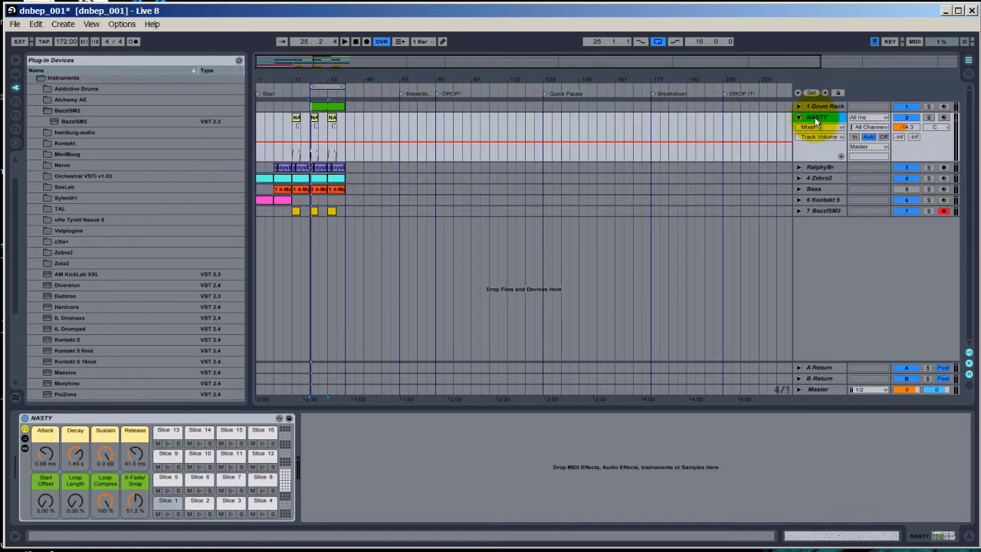
click(799, 119)
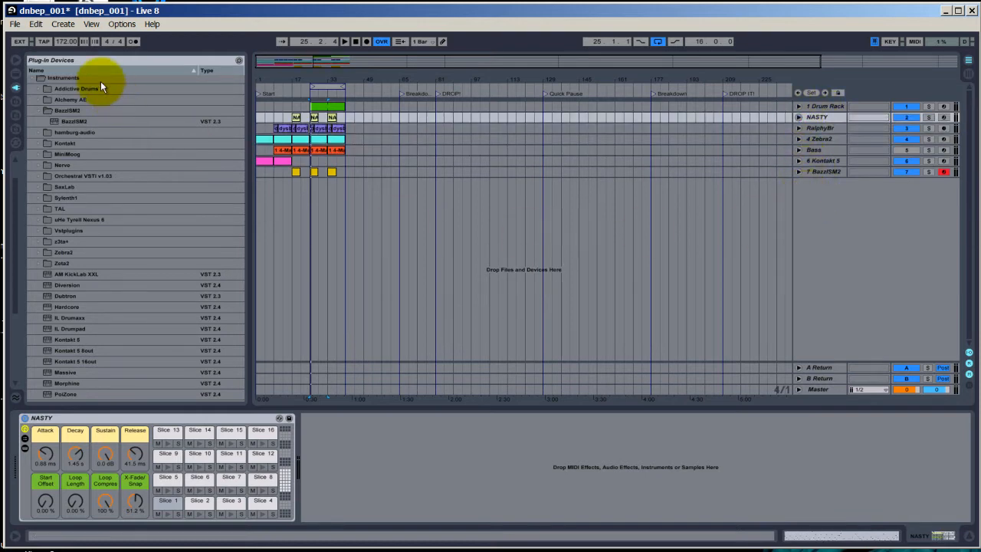
Add the Live instrument Analog on a new MIDI track below the BazzISM2 track
click(19, 74)
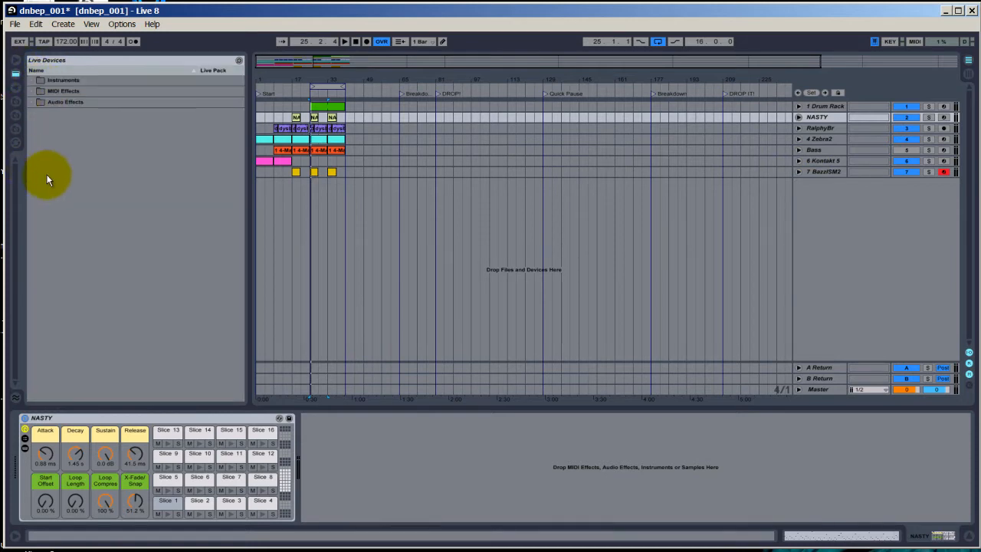
click(32, 80)
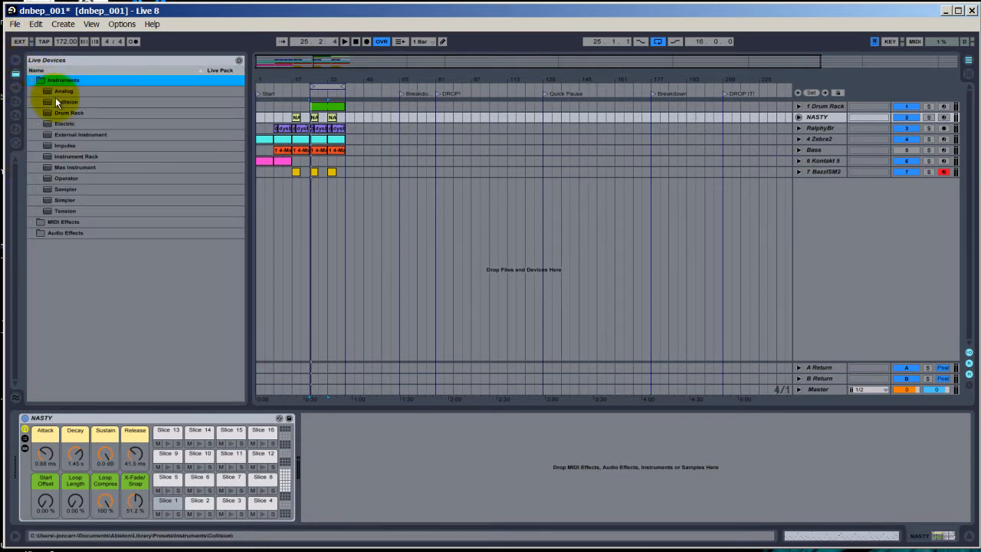
drag(36, 91, 399, 274)
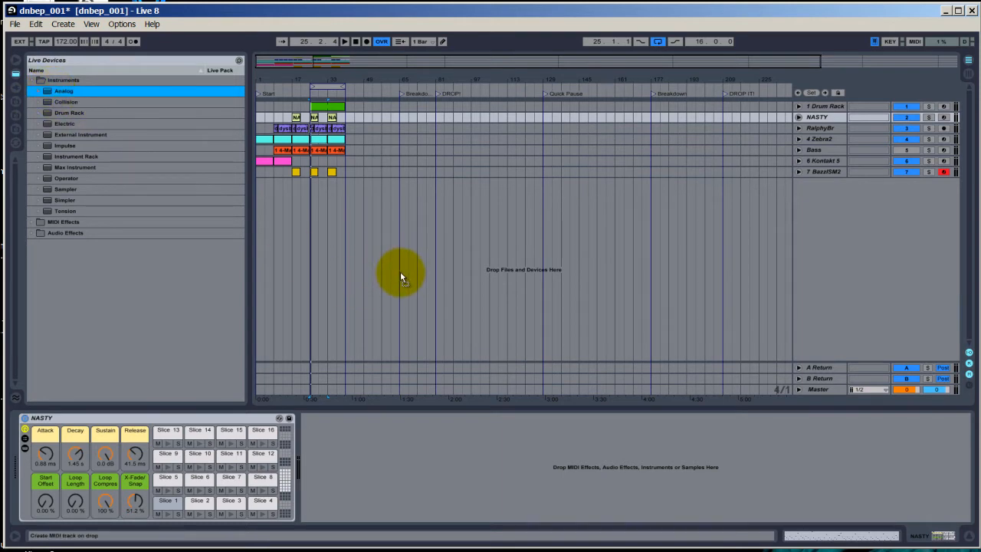
drag(365, 231, 365, 232)
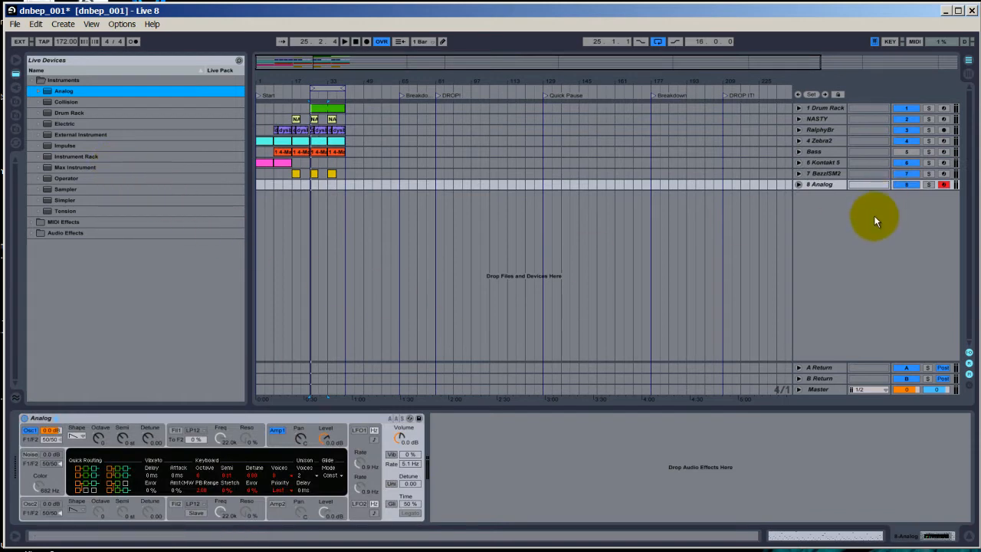
Unfold the Analog track and lower its volume to about -6.8 dB
click(817, 187)
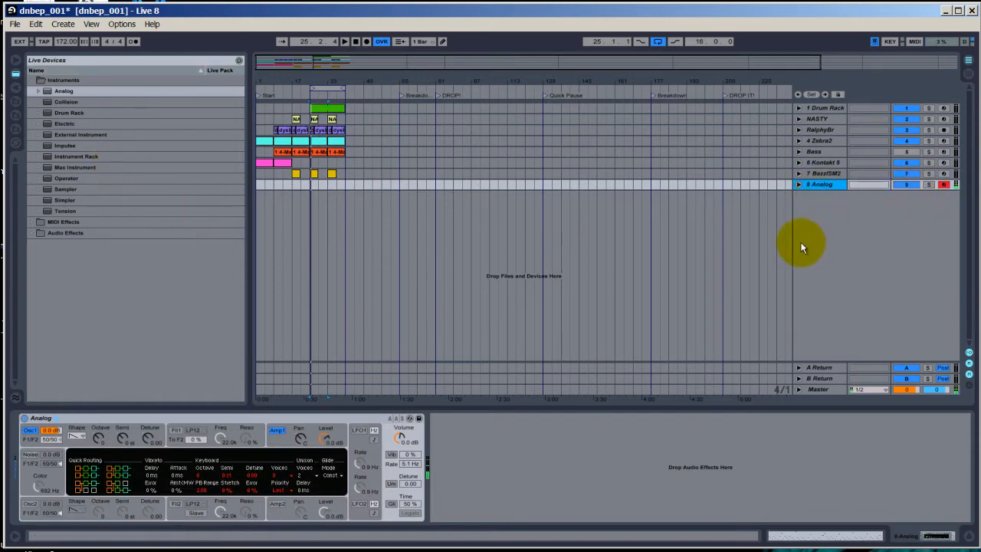
click(799, 186)
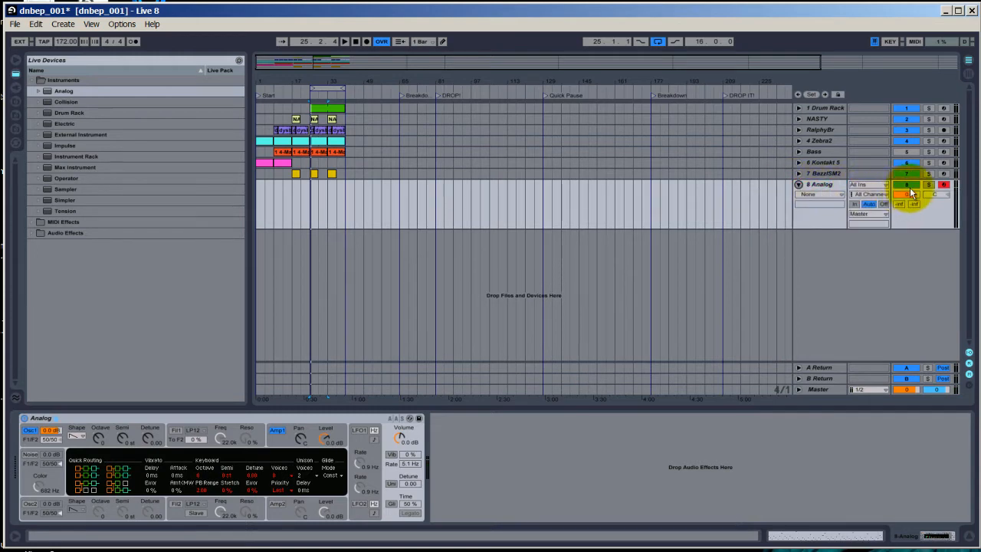
drag(901, 198, 901, 200)
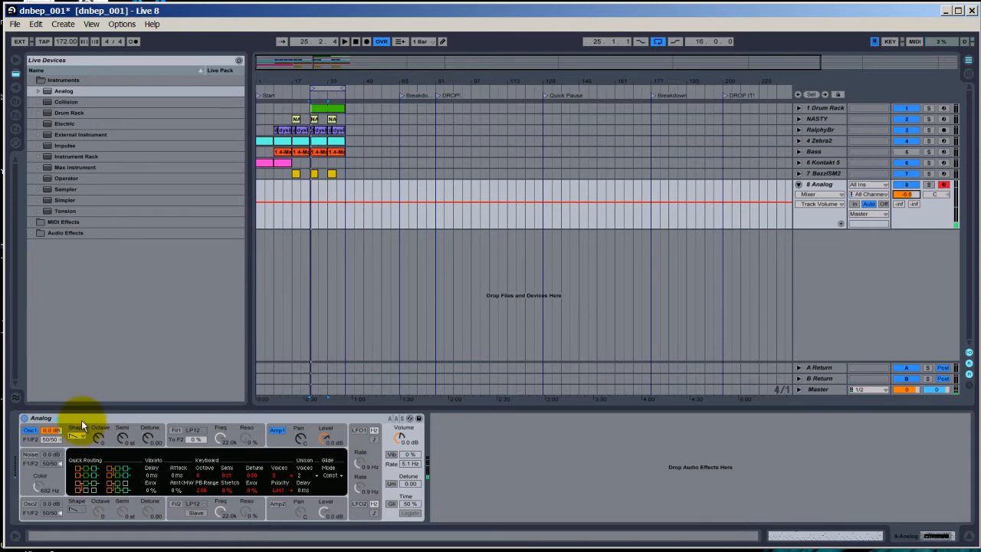
Enable Analog's second oscillator and apply the quick routing that sends both oscillators through filter 1 into filter 2 and Amp2
click(30, 503)
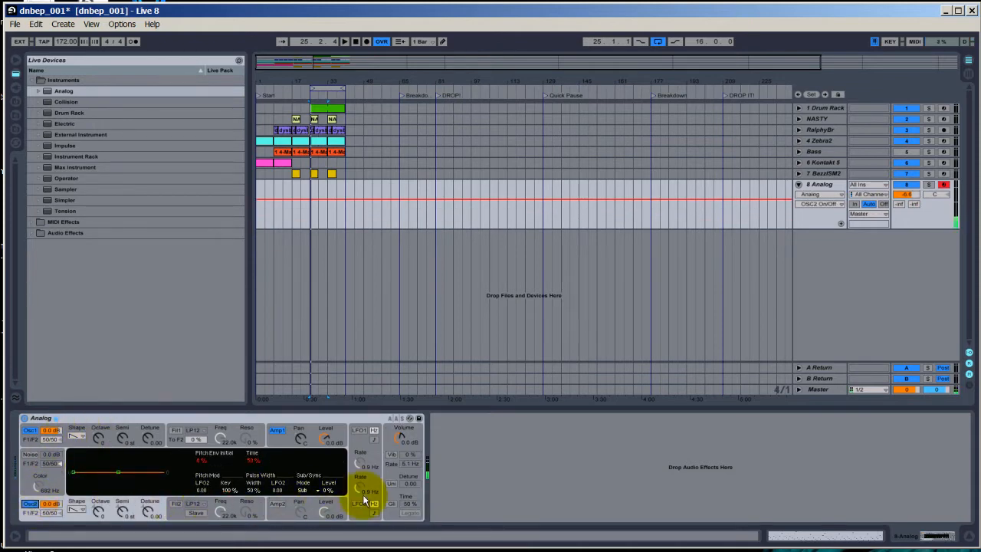
click(381, 508)
click(386, 507)
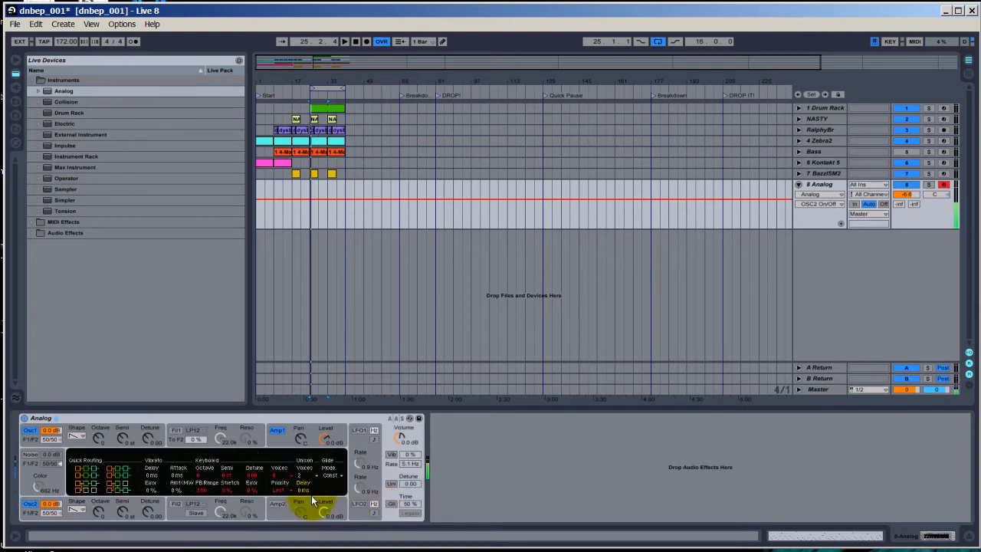
click(116, 487)
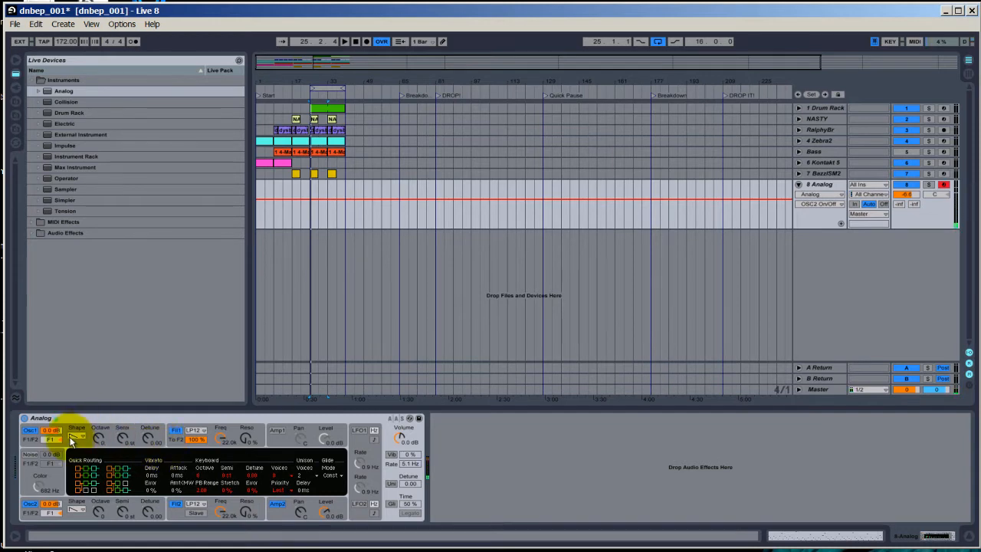
Set the octave of both Analog oscillators to -2 and adjust the Amp2 envelope for a high sustain
click(98, 438)
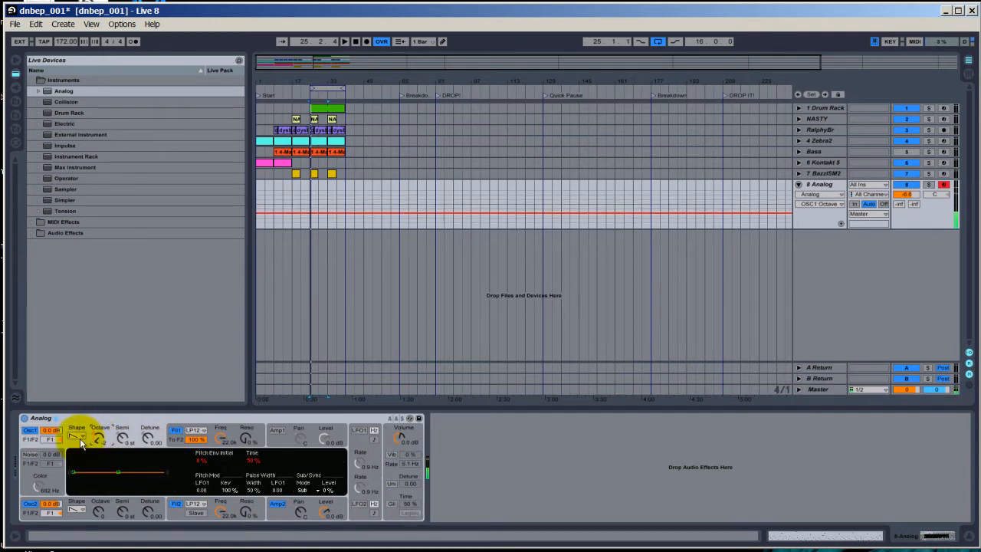
click(100, 512)
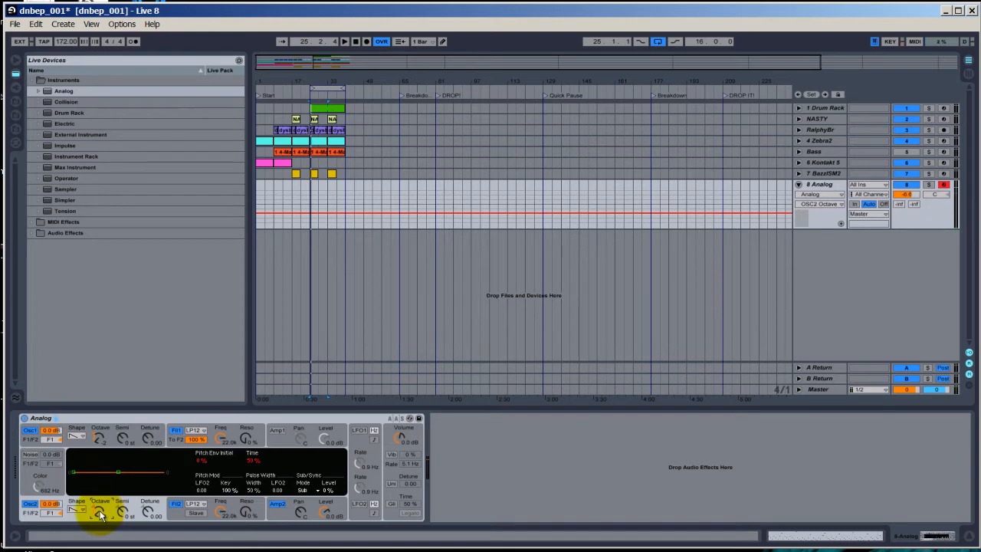
click(281, 516)
drag(89, 491, 97, 476)
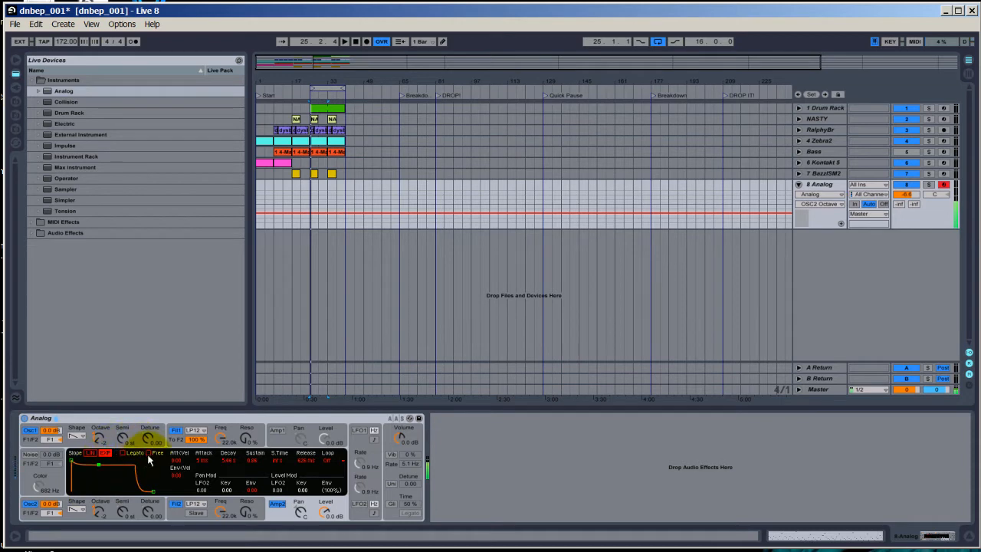
Turn on Analog's unison with 4 voices and a detune of about 28.91, and lower the track volume to about -18.8 dB
click(393, 484)
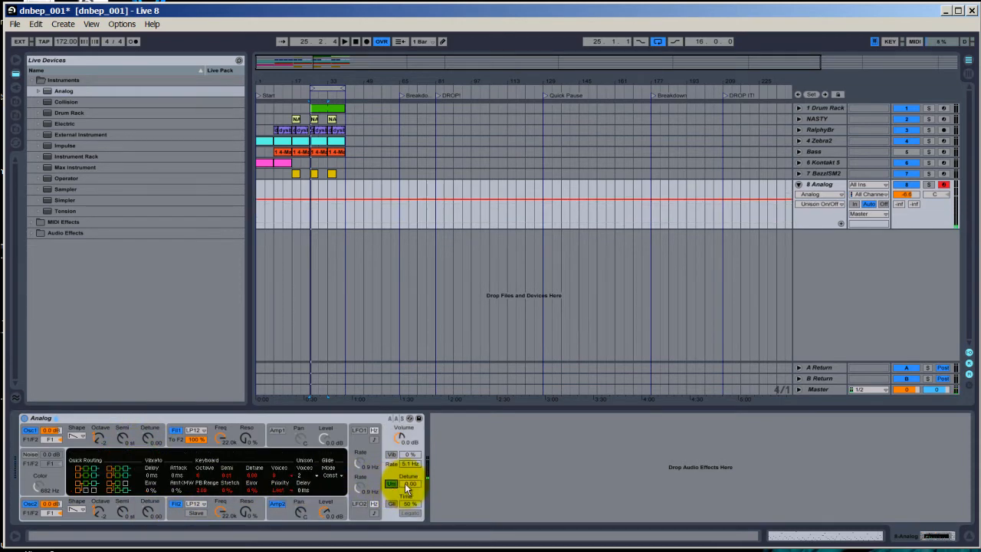
drag(405, 482, 405, 485)
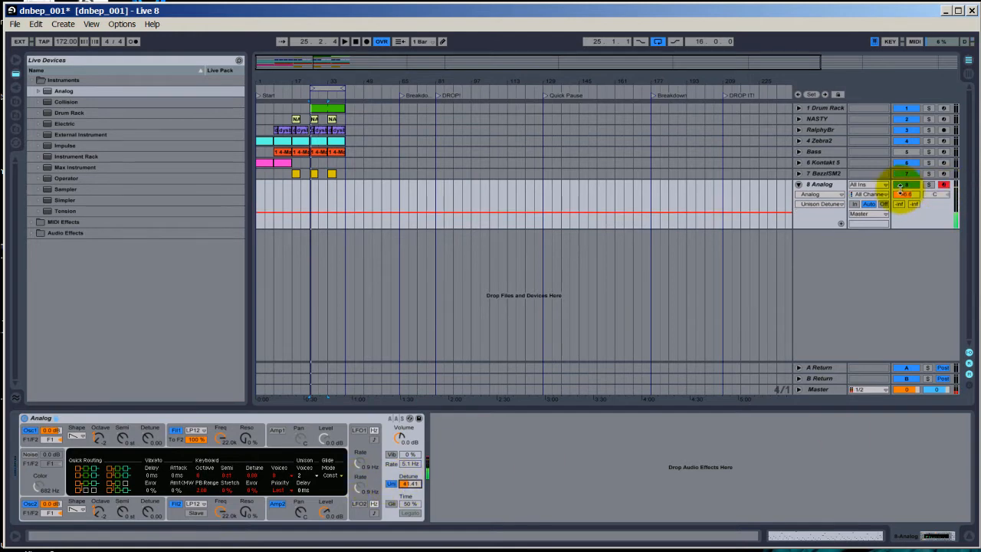
drag(901, 189, 904, 209)
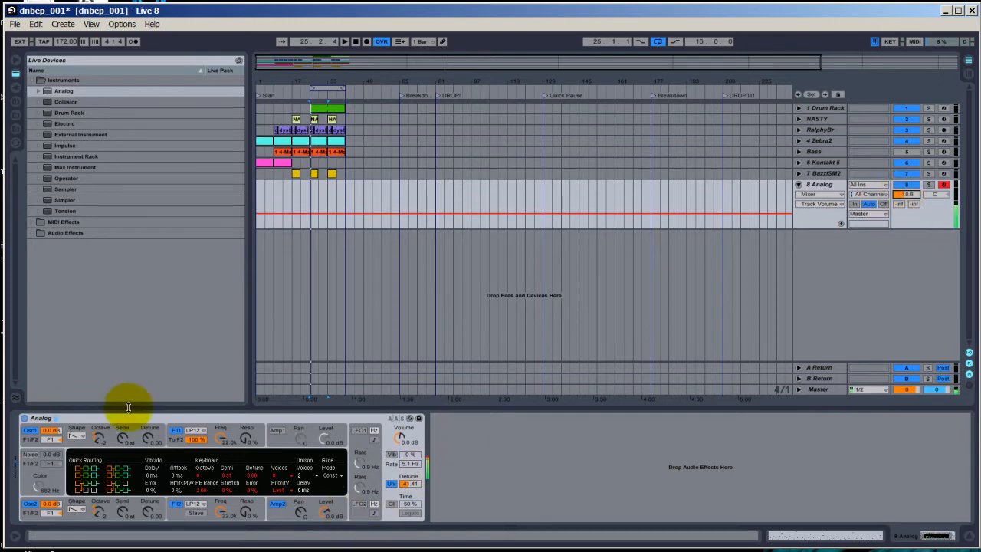
click(307, 475)
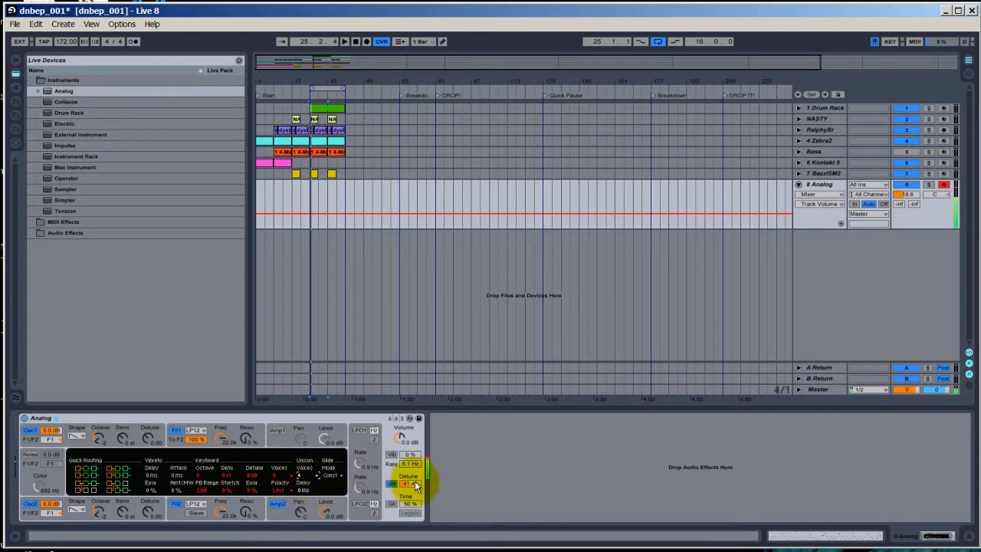
drag(406, 491, 407, 493)
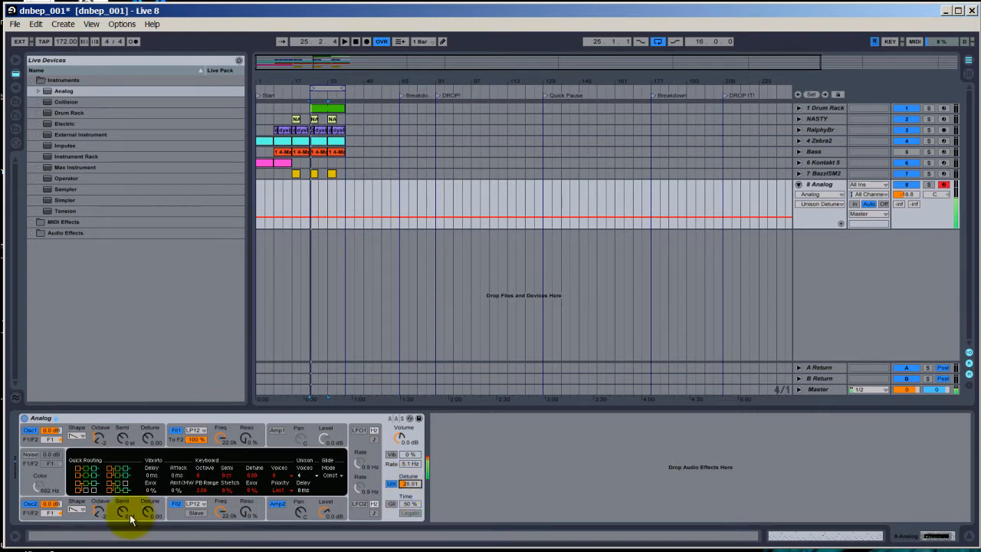
Detune Analog's second oscillator to -0.33, try the rectangle wave on it, return it to sawtooth, and show the instrument's global settings
click(77, 510)
click(76, 542)
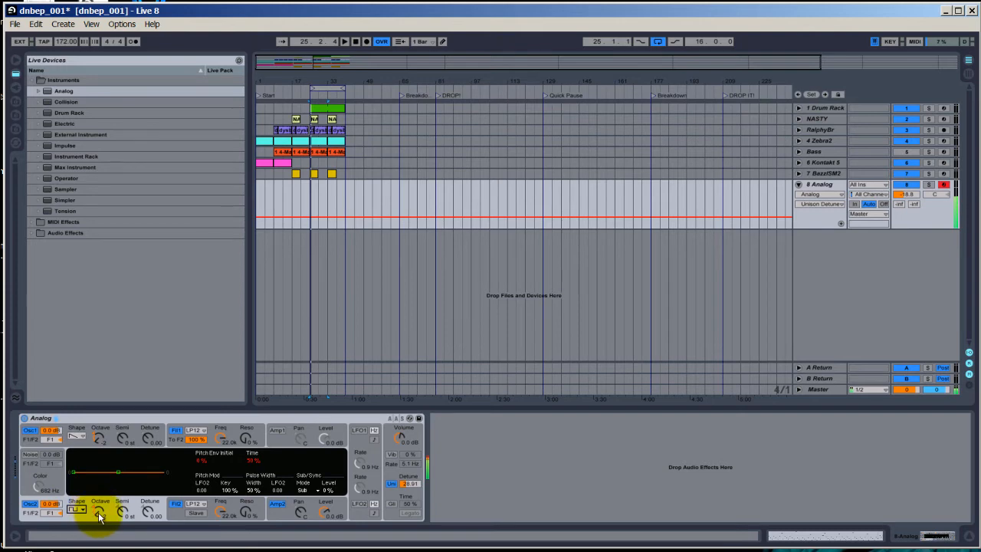
drag(147, 511, 150, 513)
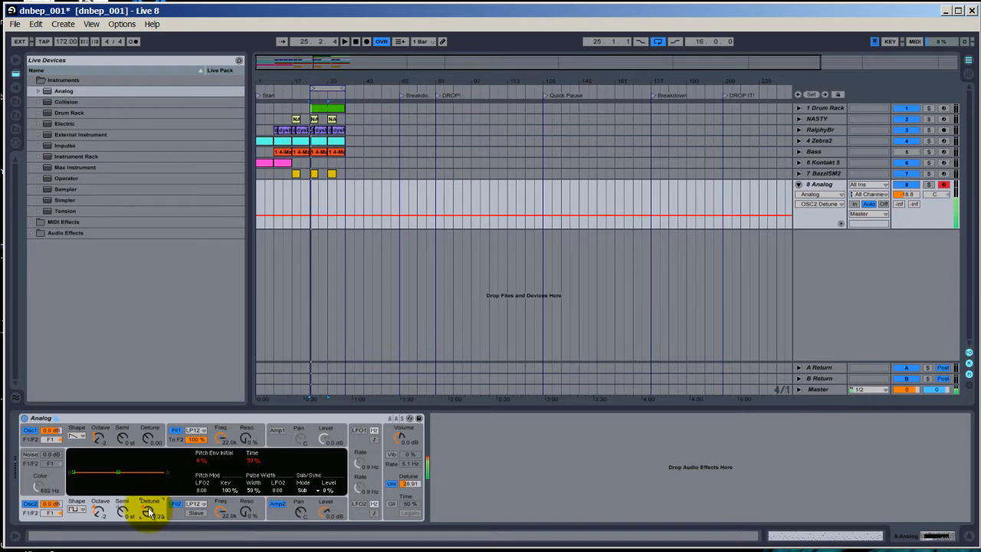
click(76, 510)
click(76, 519)
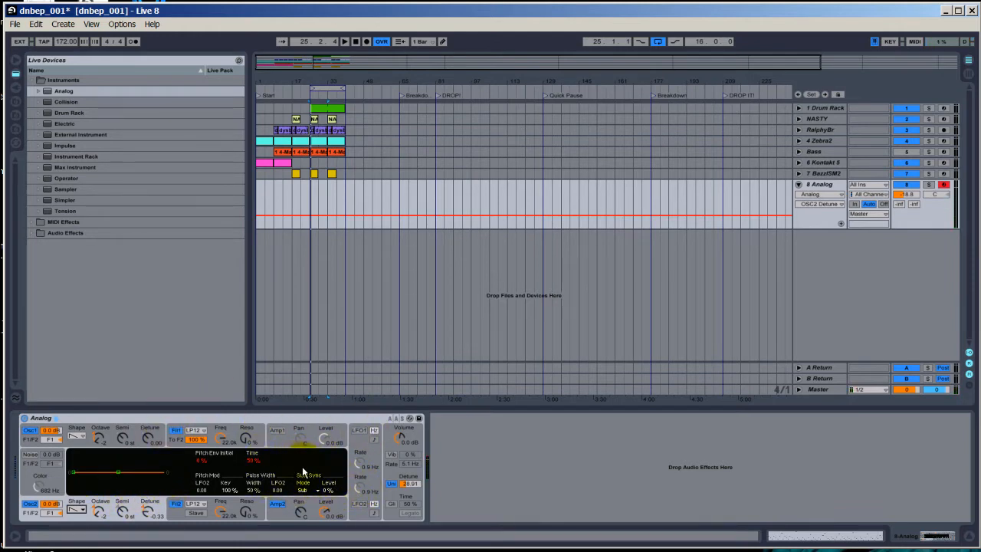
click(392, 495)
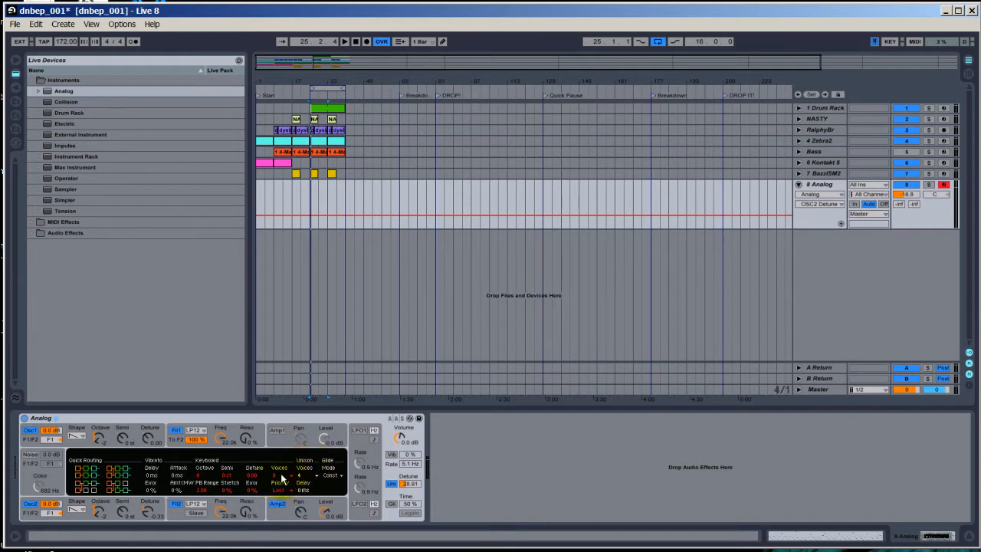
Reshape Analog's Amp2 envelope with a decay of about 15.6 s, a sustain of 0.71 and a release of about 25 ms
click(163, 418)
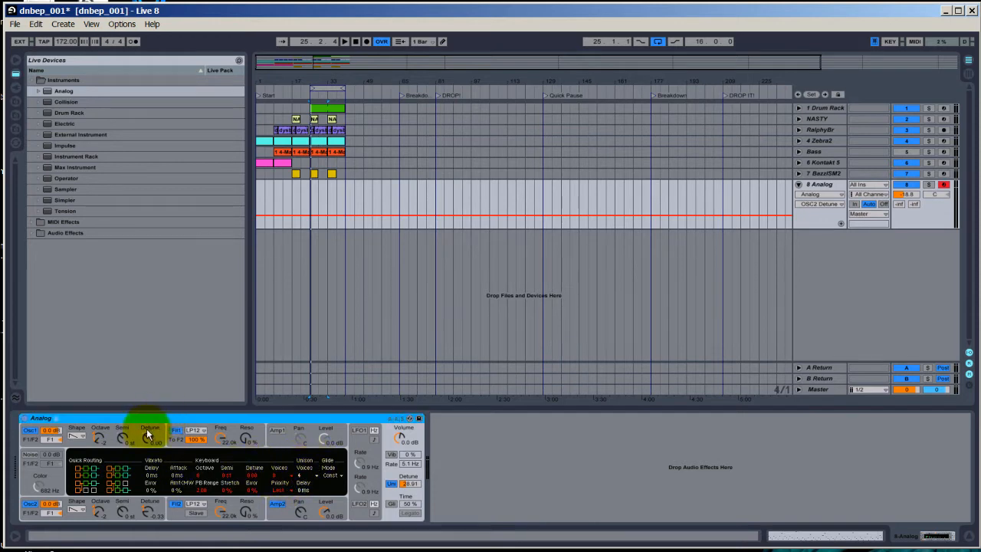
click(223, 438)
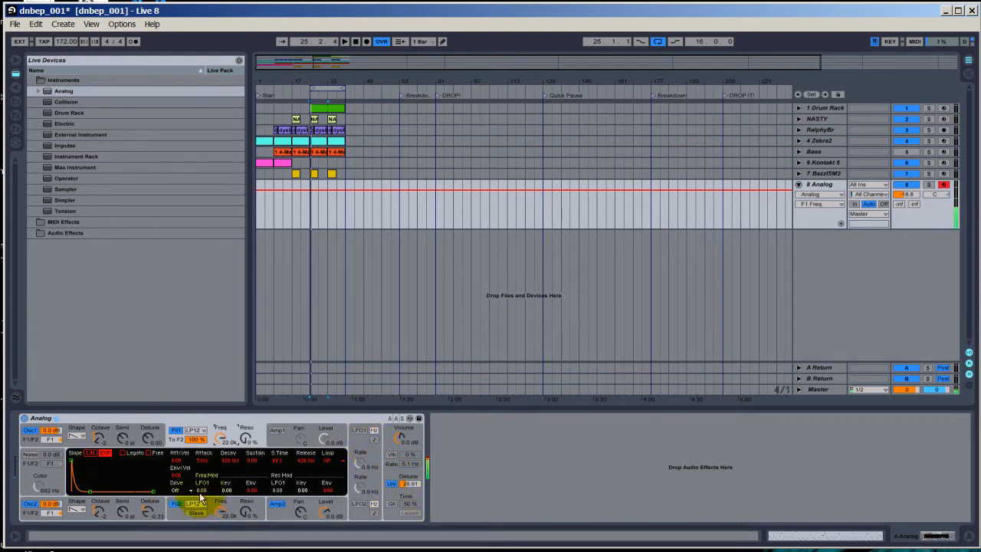
click(278, 504)
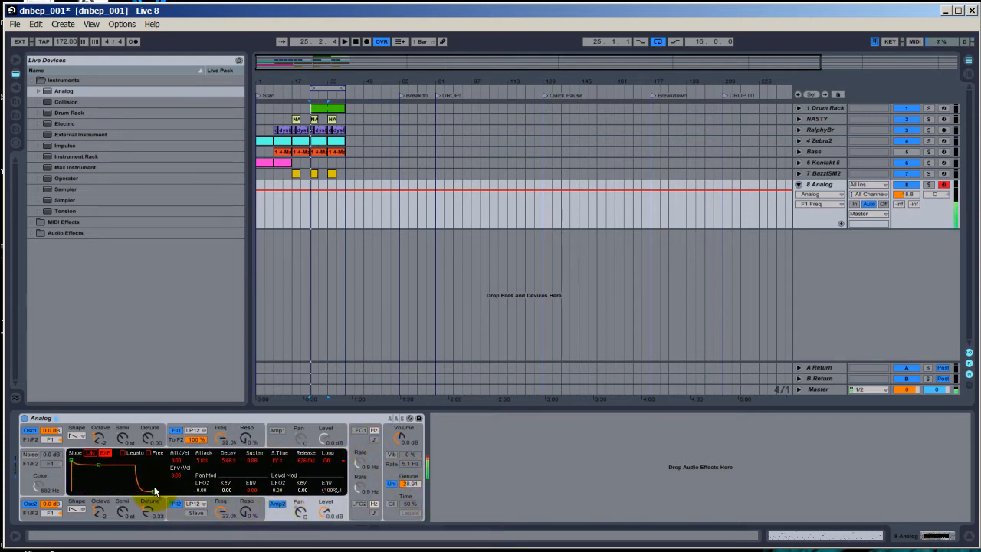
drag(153, 493, 141, 493)
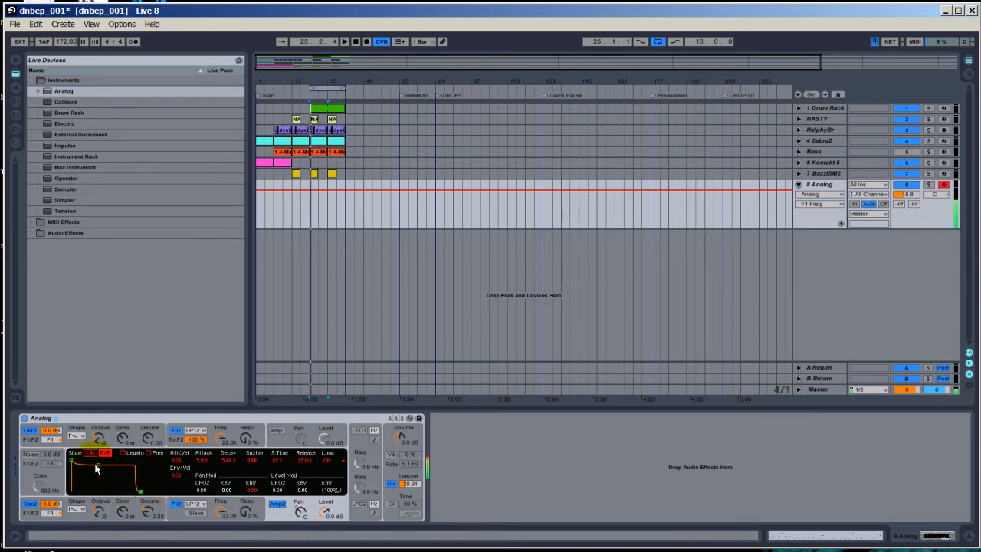
drag(96, 462, 103, 468)
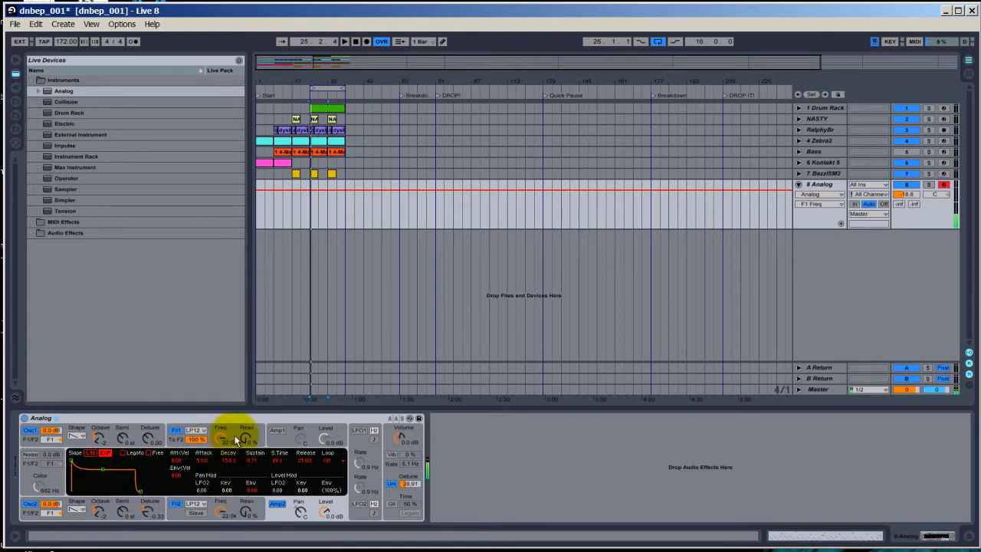
Switch Analog's filter 1 to the N2P notch type and turn on LFO1 with its rate synced to tempo
click(196, 430)
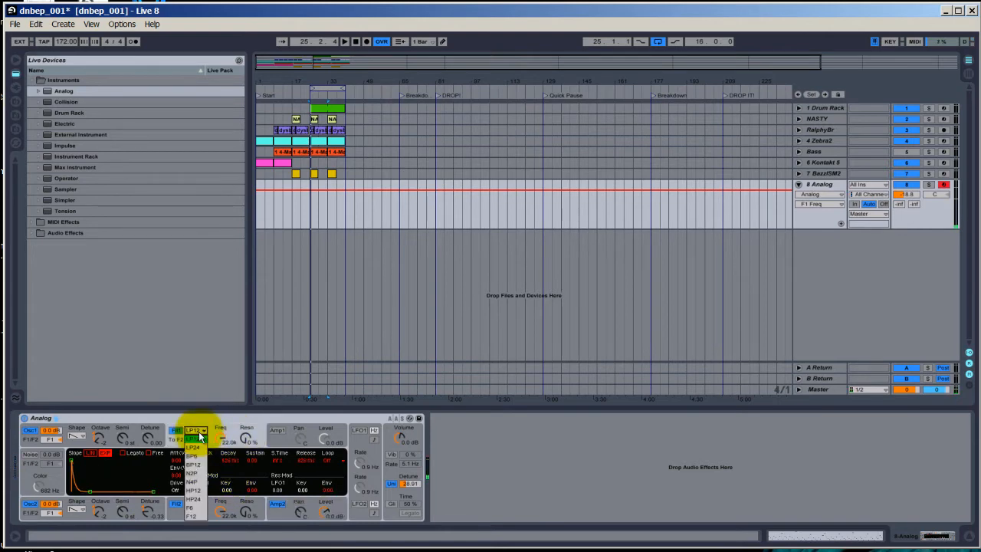
click(194, 474)
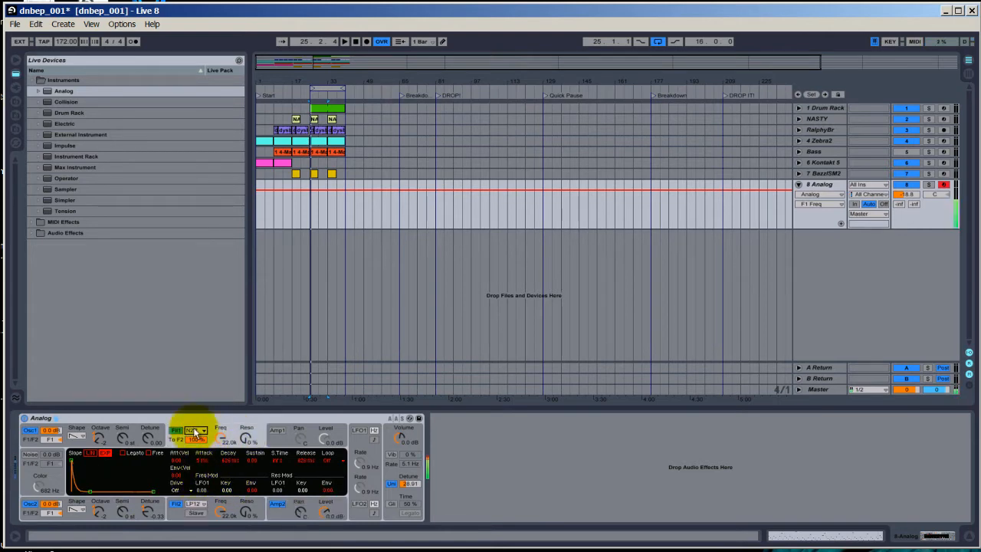
click(360, 431)
click(373, 440)
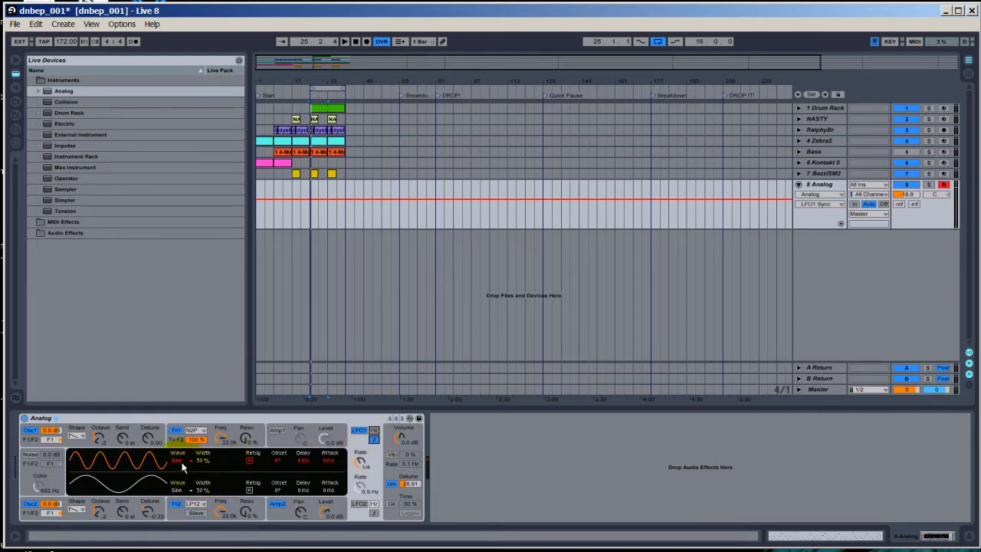
Modulate filter 1's frequency from LFO1 by about 1.35 and set the LFO1 rate to 1/2d
click(232, 443)
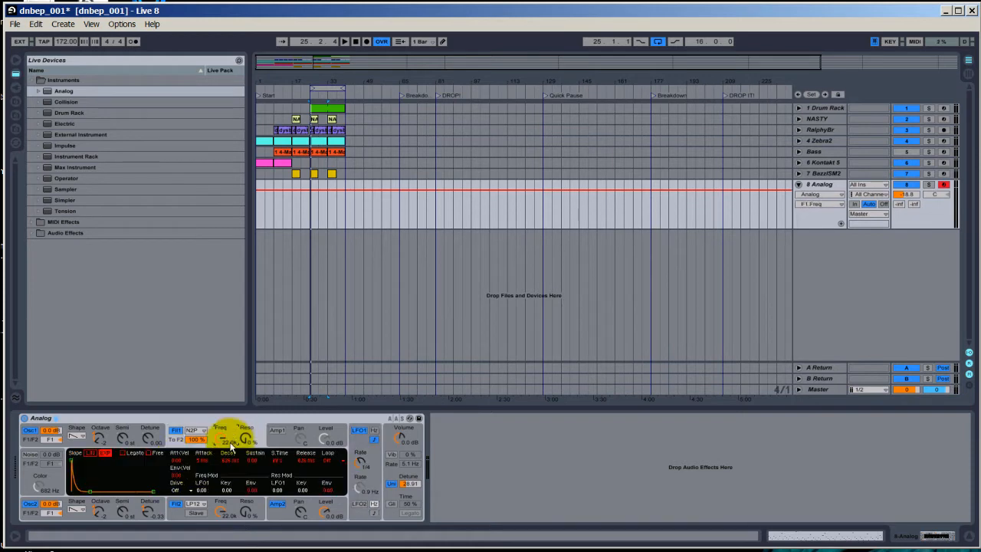
click(202, 492)
mouse_move(202, 491)
mouse_down()
mouse_move(203, 468)
mouse_move(202, 490)
mouse_up()
click(360, 465)
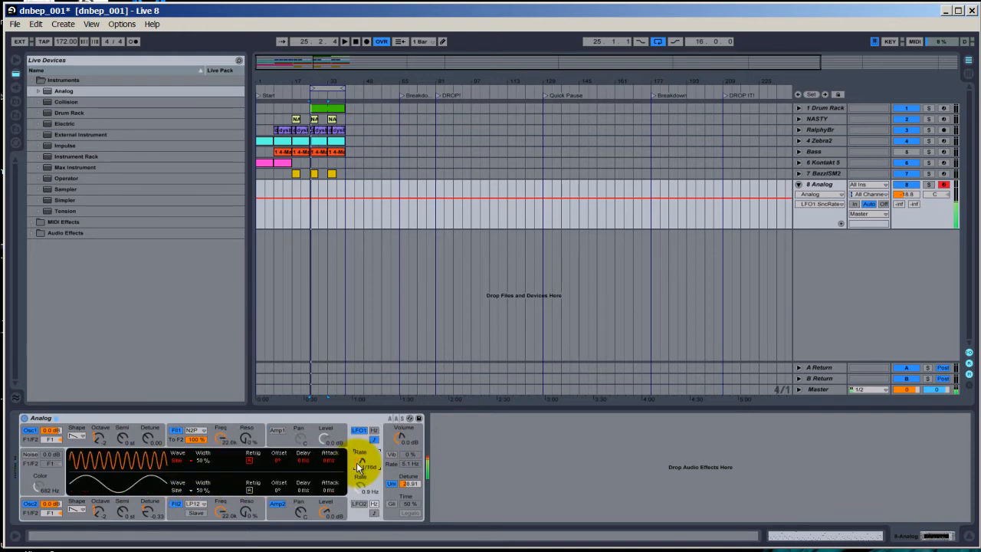
drag(358, 466, 359, 466)
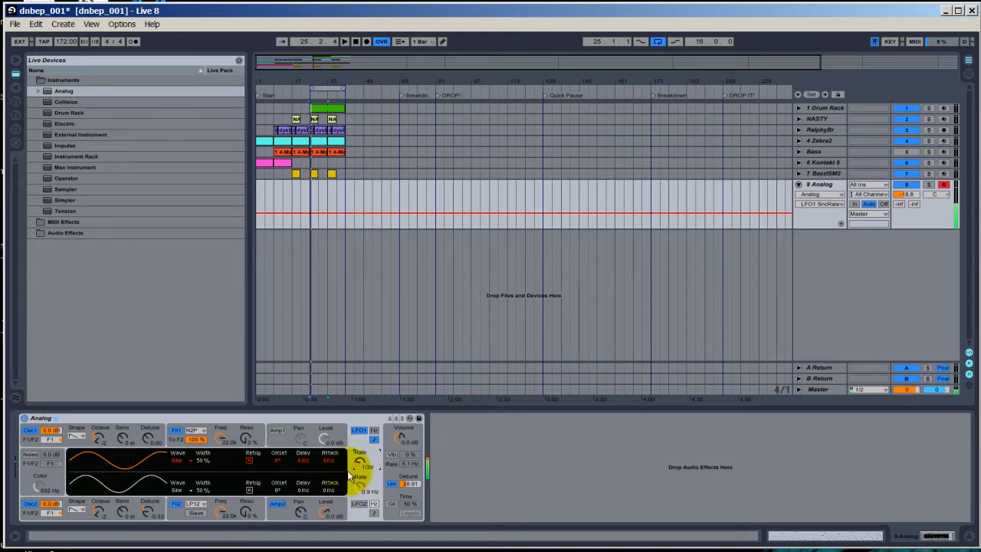
Set filter 1's LFO1 frequency modulation to about 0.83 and its resonance to about 25%
click(231, 444)
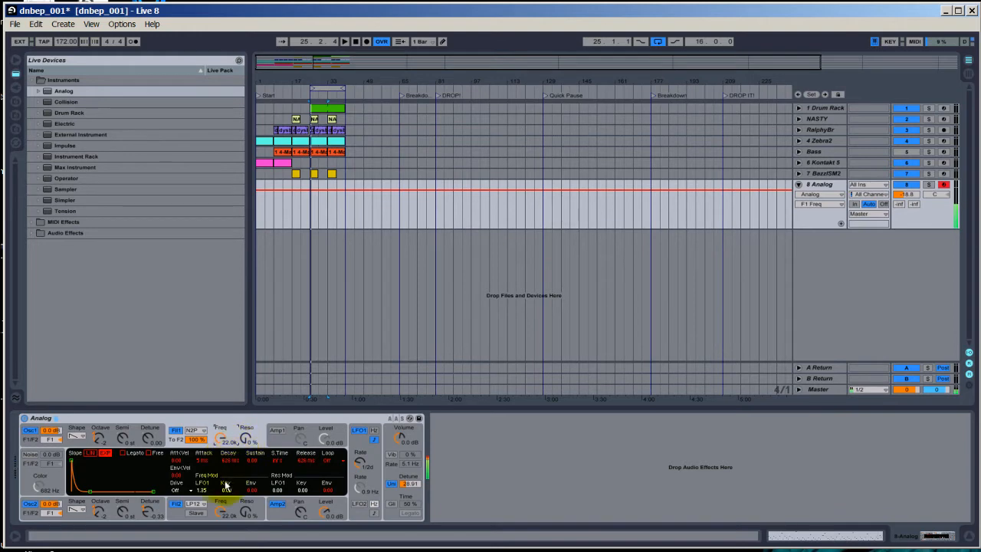
drag(202, 489, 204, 493)
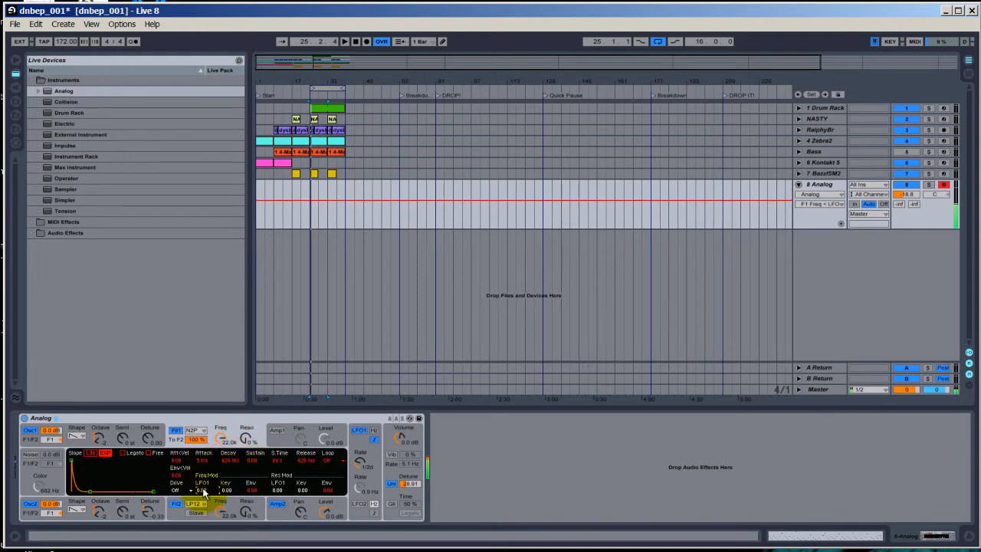
drag(245, 437, 243, 441)
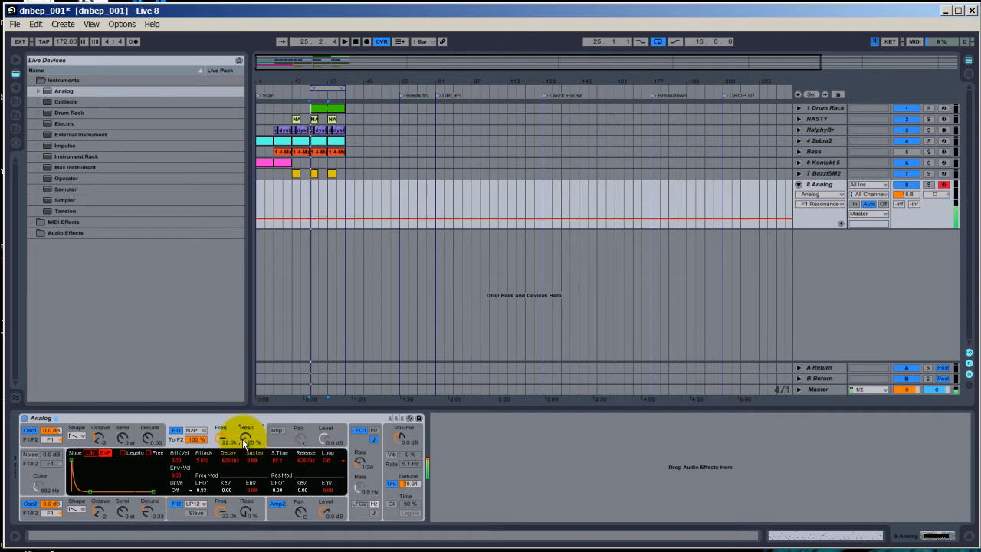
Switch filter 1 to LP12 with a cutoff of about 4.9 kHz and resonance of about 51%, readjusting its LFO1 frequency modulation
click(199, 430)
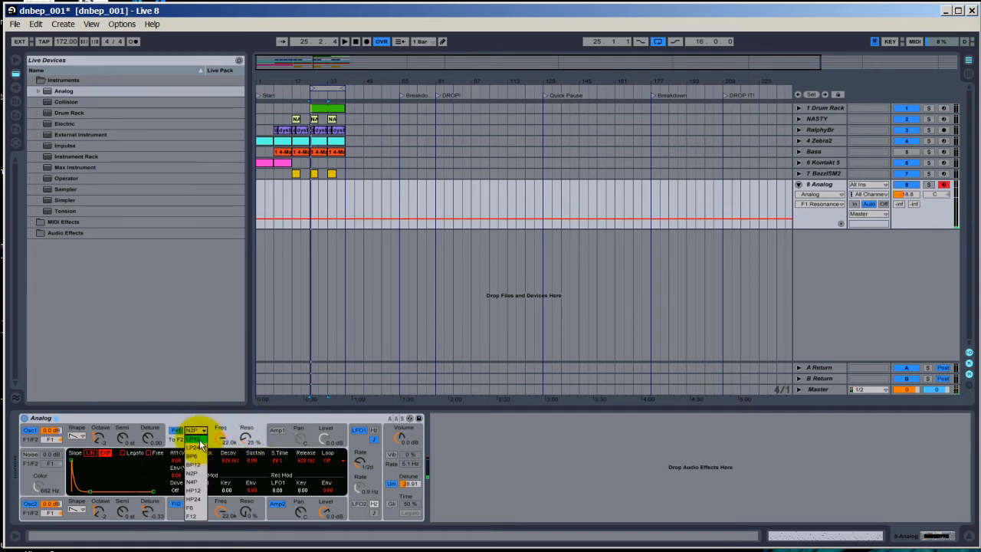
click(195, 439)
drag(220, 442, 221, 440)
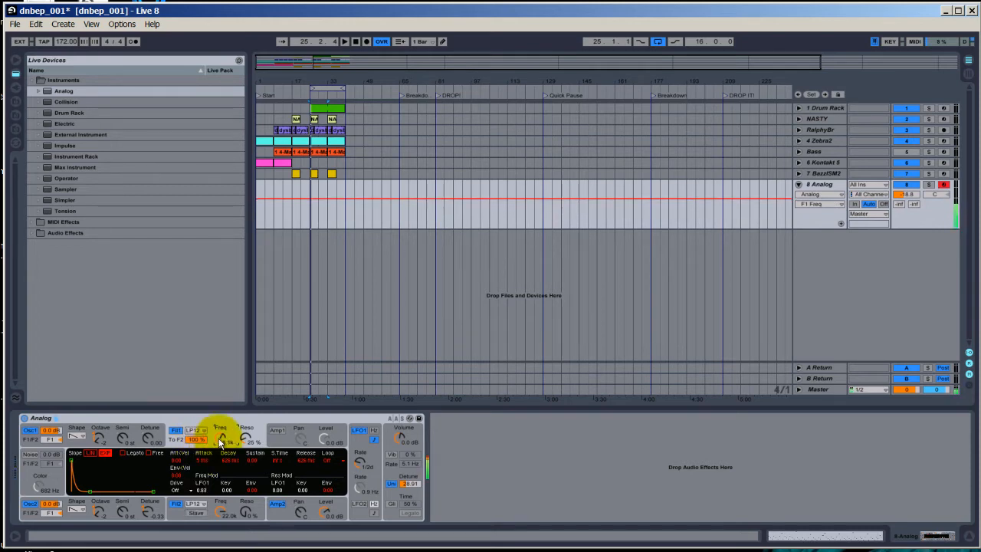
click(361, 433)
drag(203, 490, 204, 496)
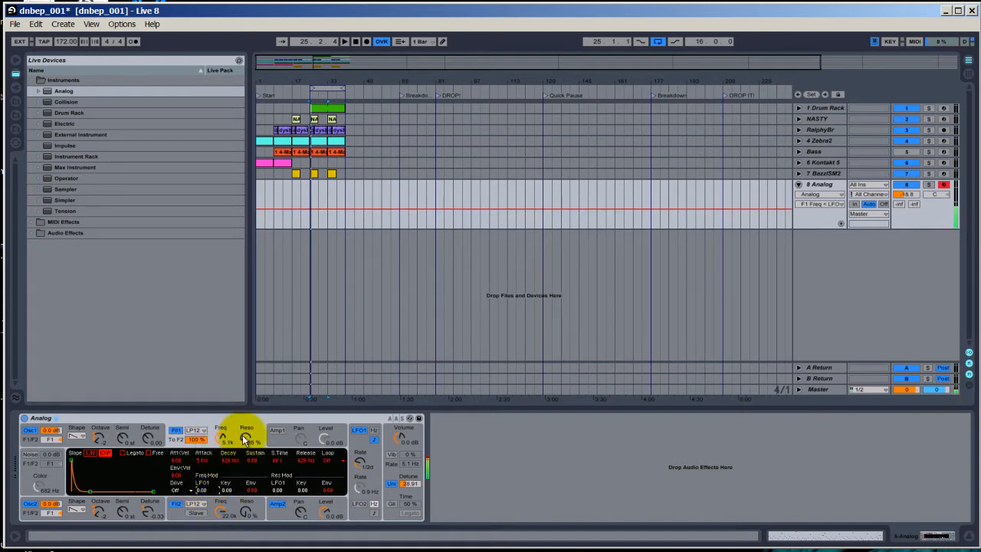
drag(242, 434, 219, 435)
drag(248, 434, 247, 453)
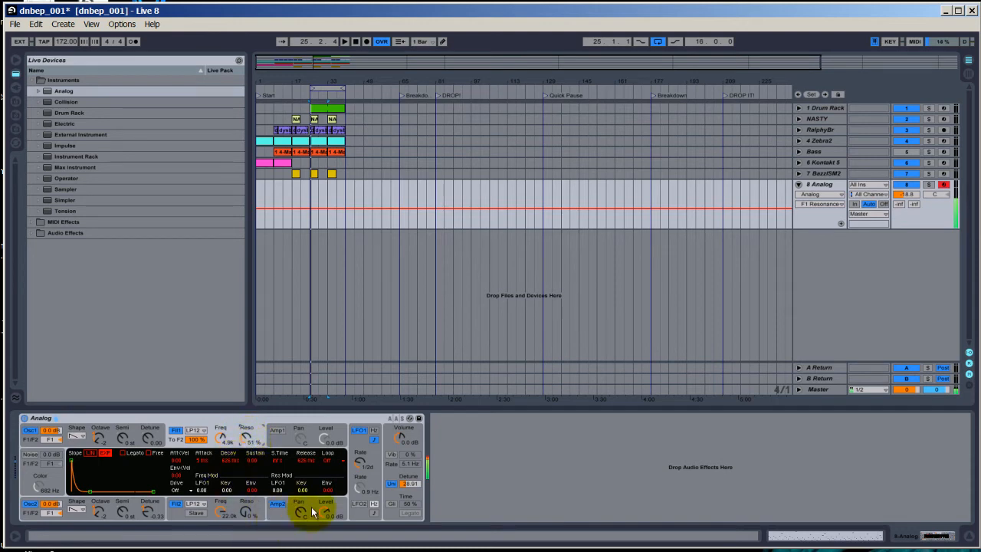
Set Analog's keyboard voices to Mono and enable legato glide with a glide time of 56%
click(391, 503)
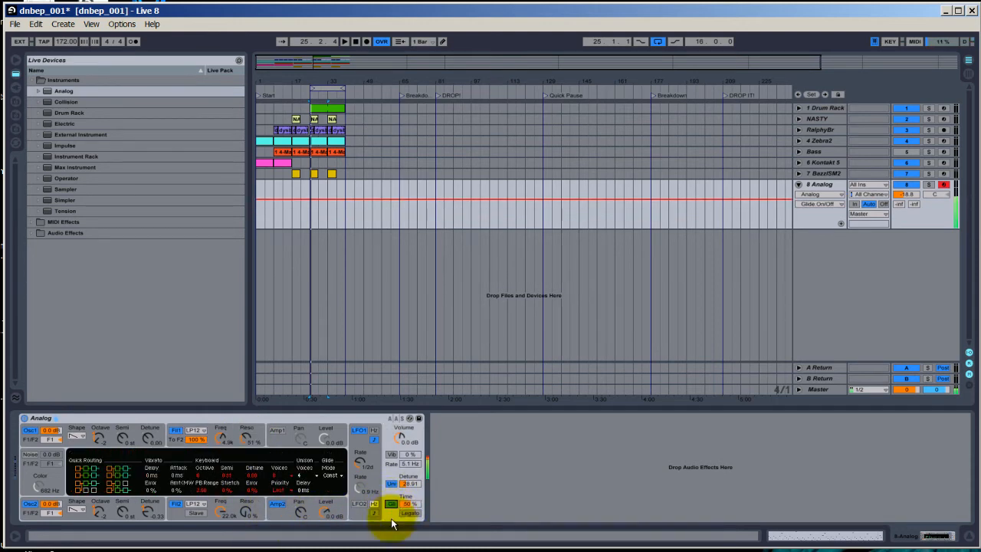
click(284, 475)
click(280, 483)
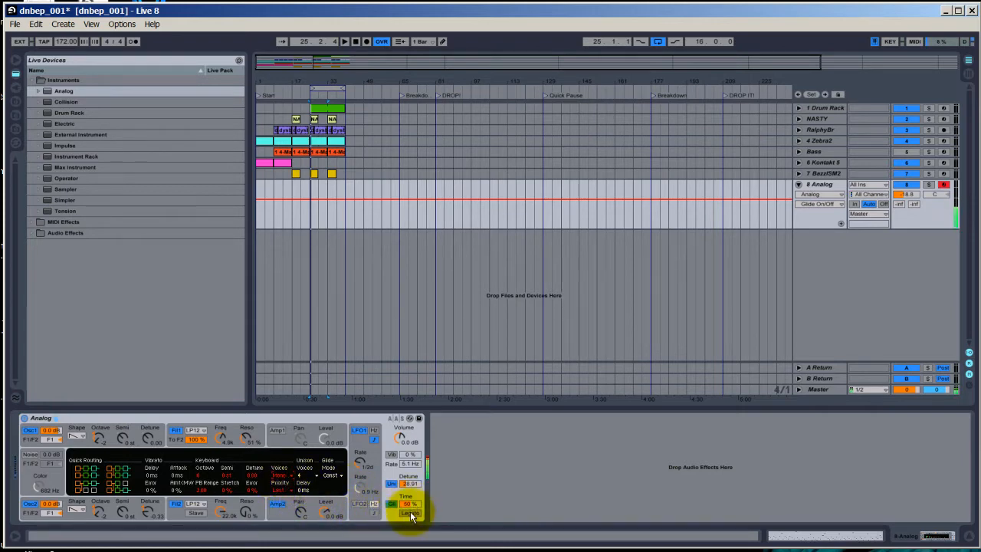
click(410, 512)
drag(405, 506, 405, 504)
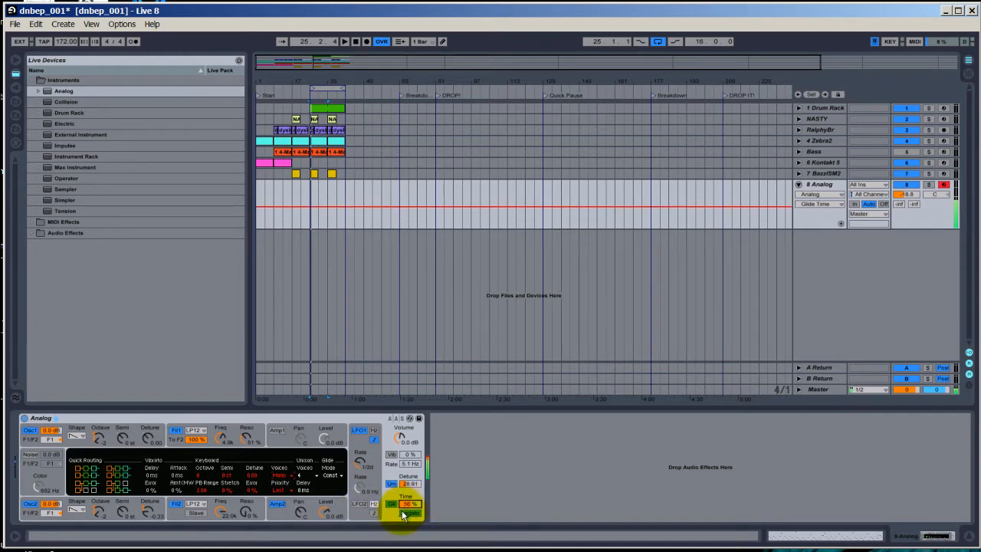
Set the unison to 2 voices and rebalance the levels, with Analog's volume at -12 dB and the track volume at about -7.5 dB
click(308, 476)
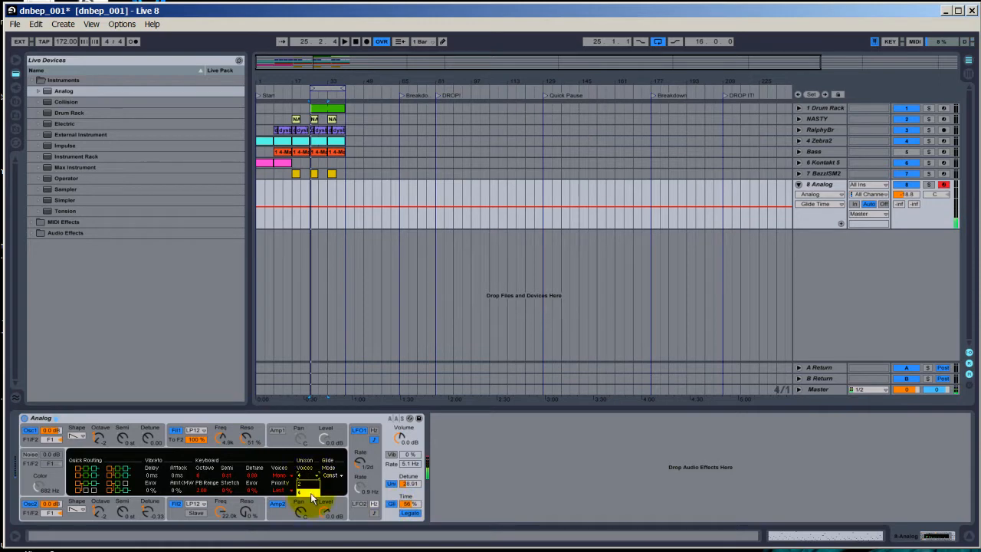
click(305, 483)
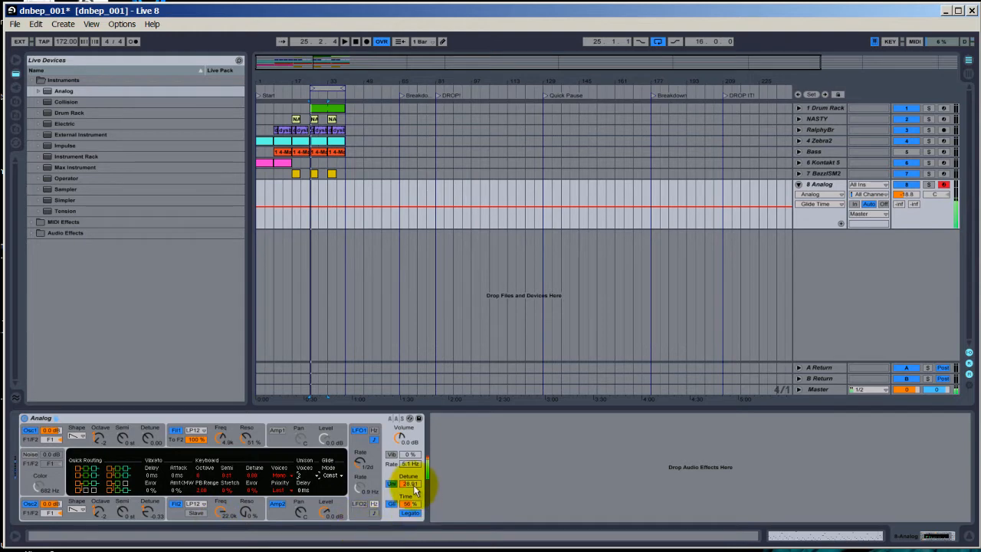
drag(399, 441, 407, 447)
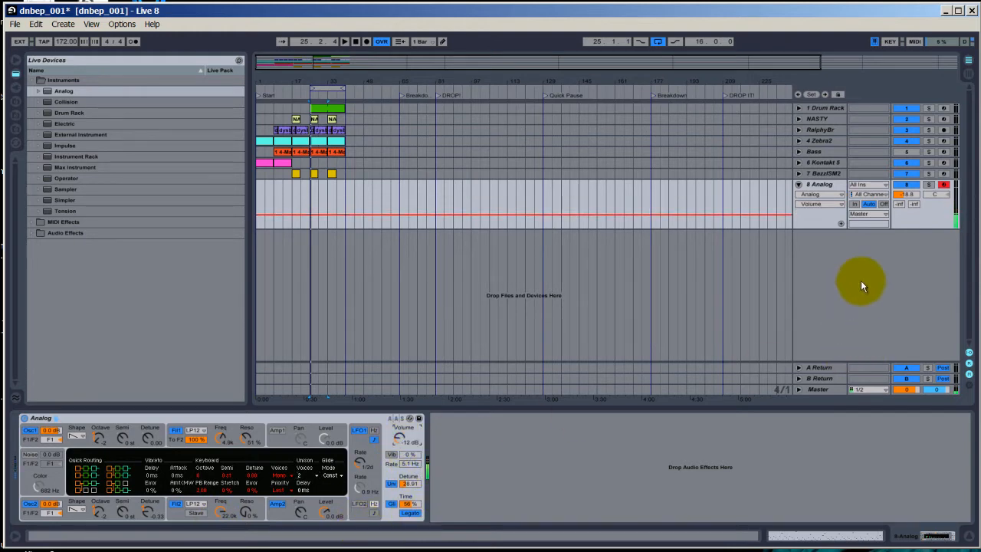
drag(907, 191, 908, 193)
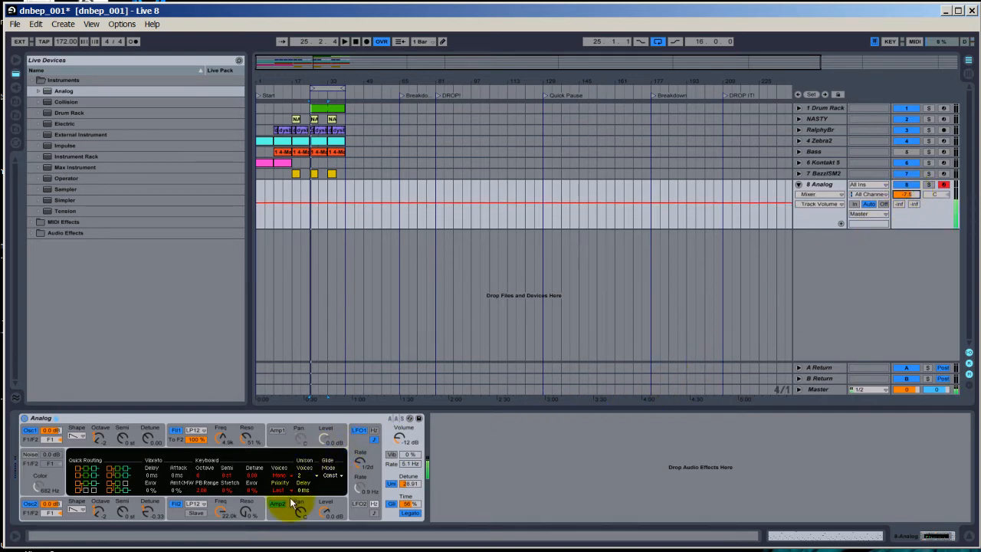
Set Analog's keyboard pitch bend range to 12
click(202, 491)
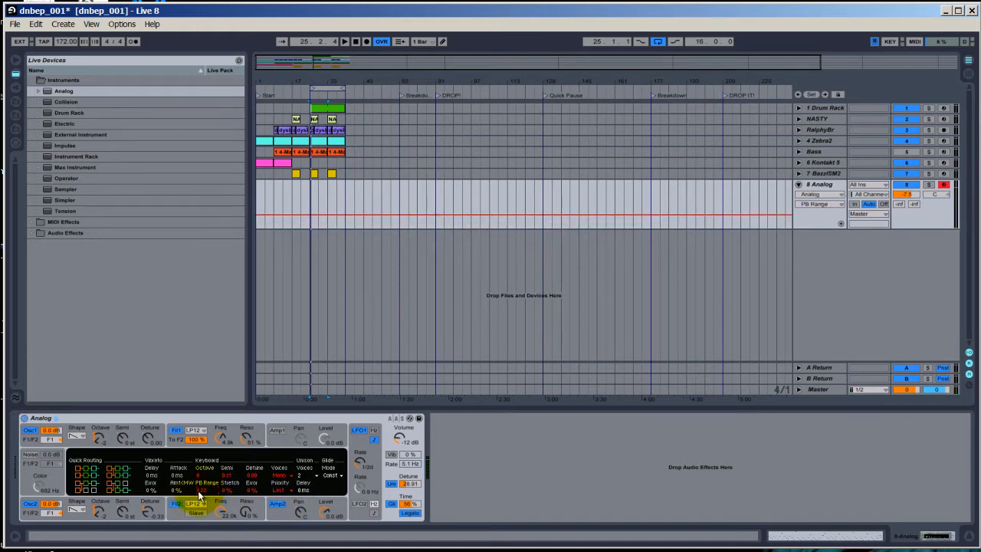
drag(199, 494, 198, 497)
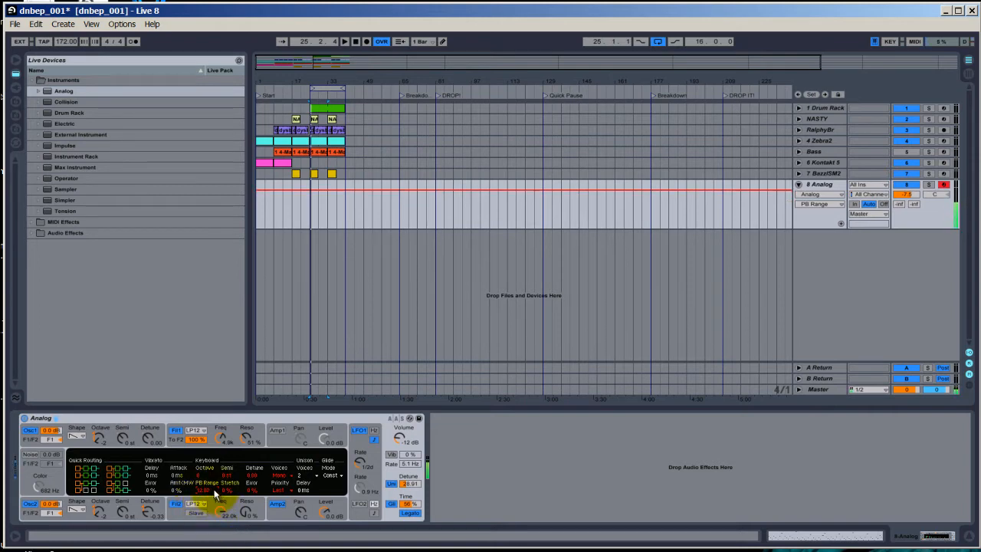
right_click(197, 395)
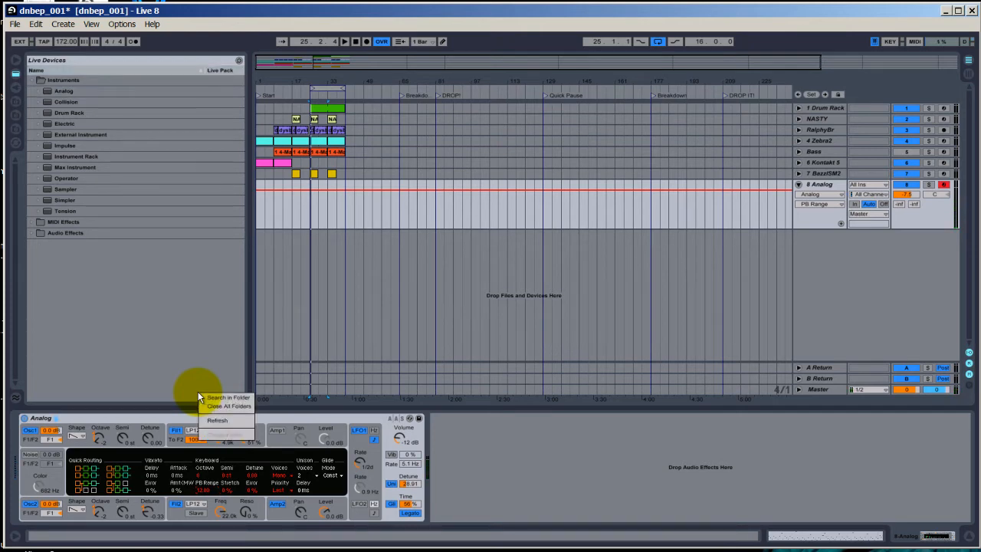
click(173, 400)
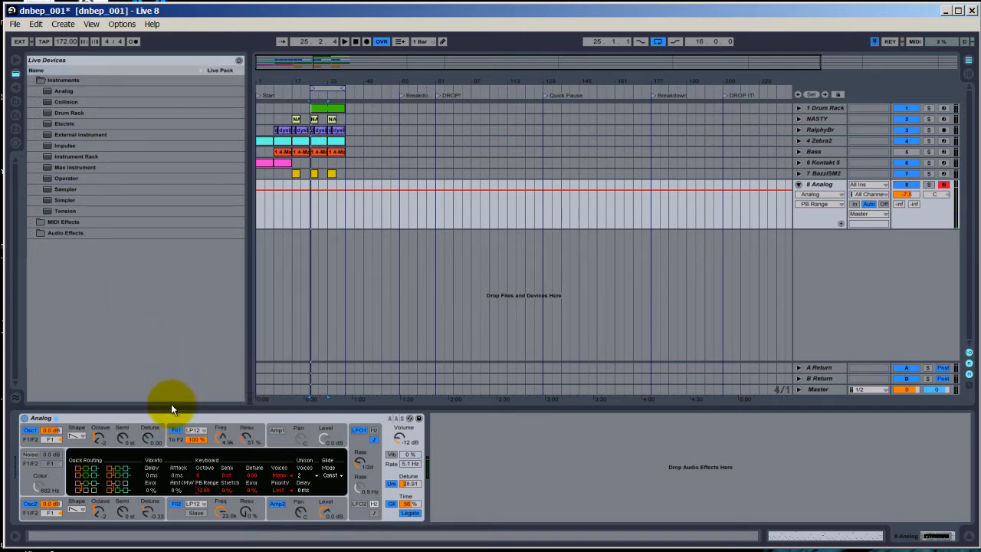
click(169, 416)
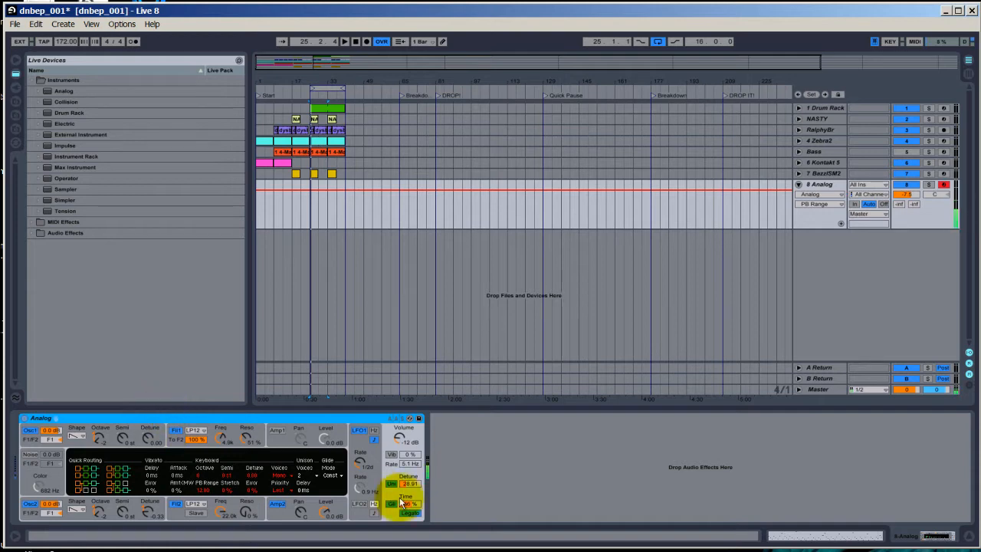
Turn on Analog's vibrato with an amount of 23% and set the glide time to 53%
click(390, 455)
drag(407, 455, 408, 437)
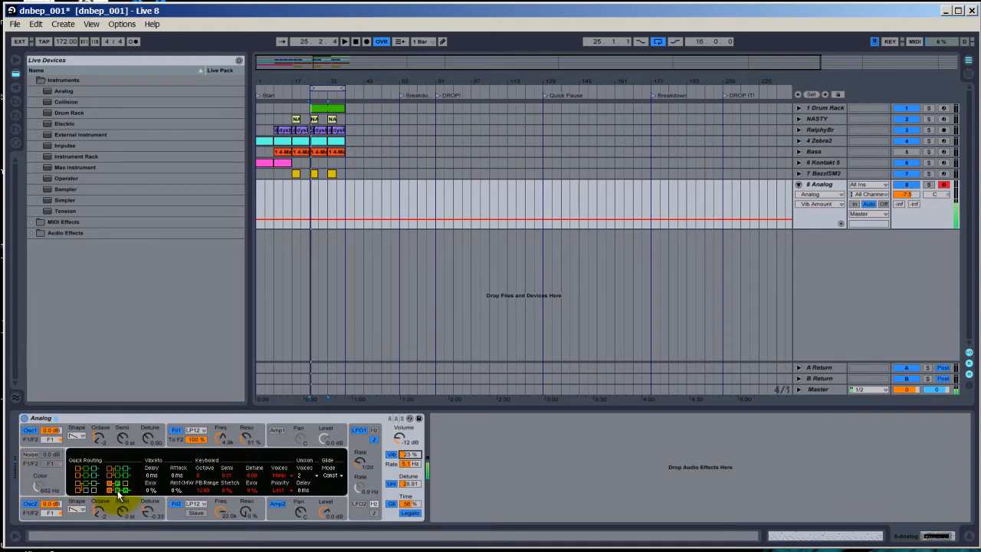
key(x)
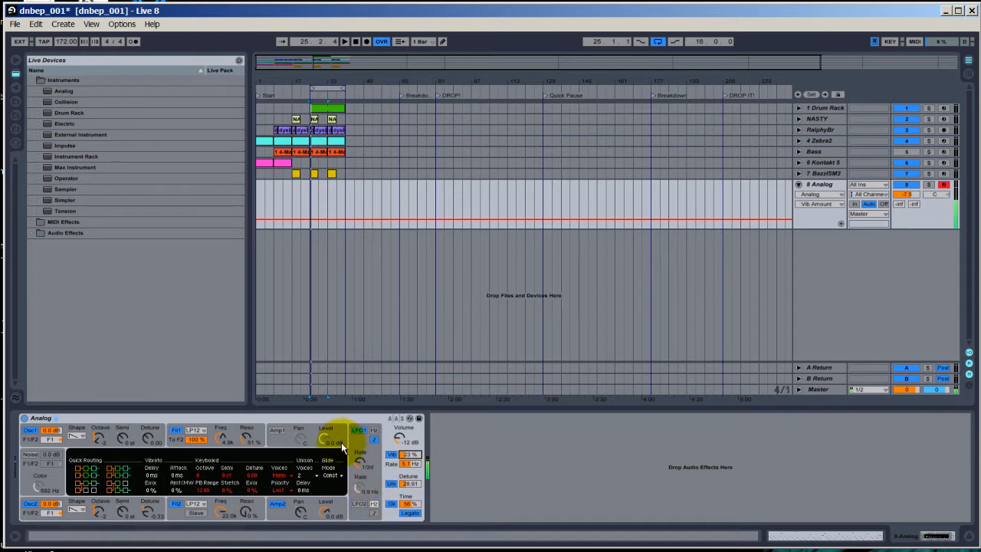
drag(408, 504, 413, 508)
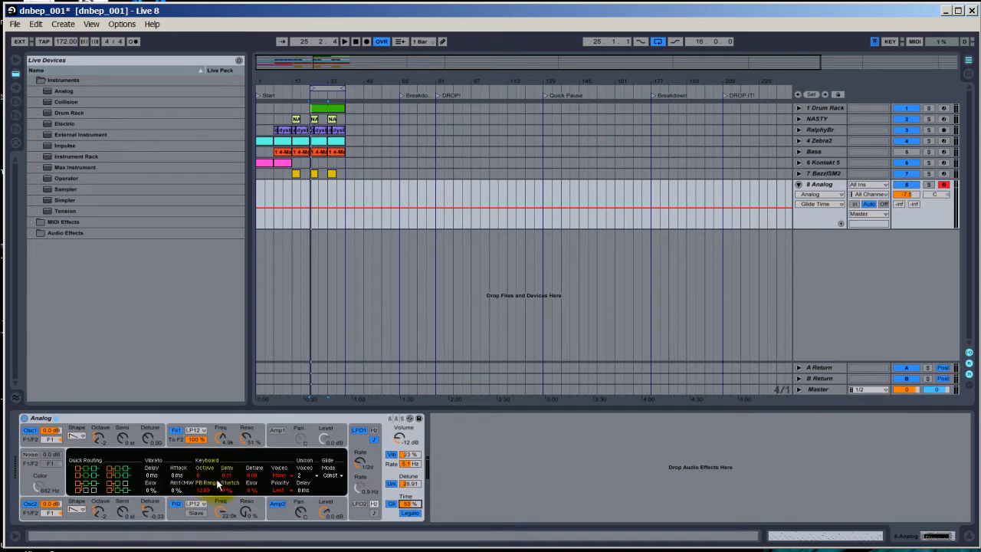
Set the type of Analog's second filter to N2P
click(277, 503)
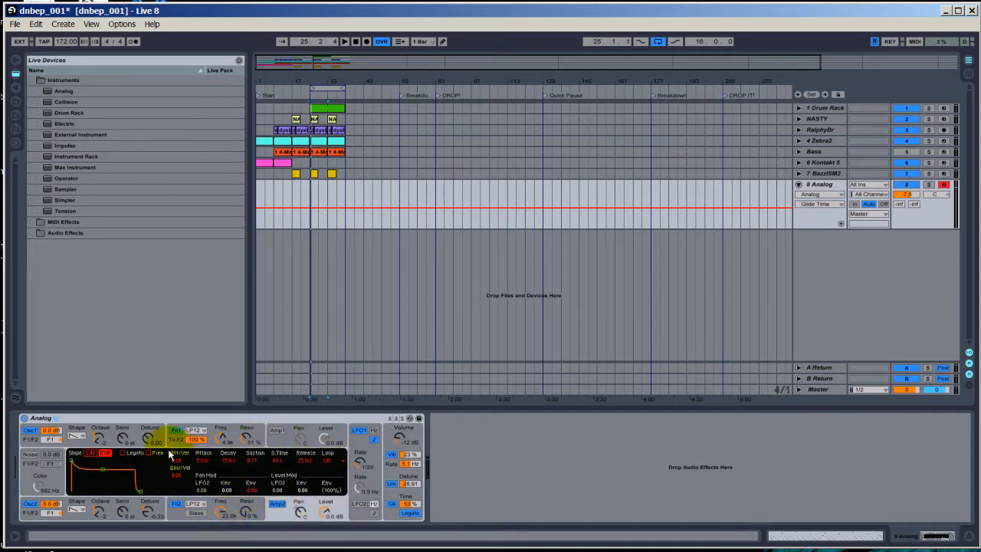
click(137, 426)
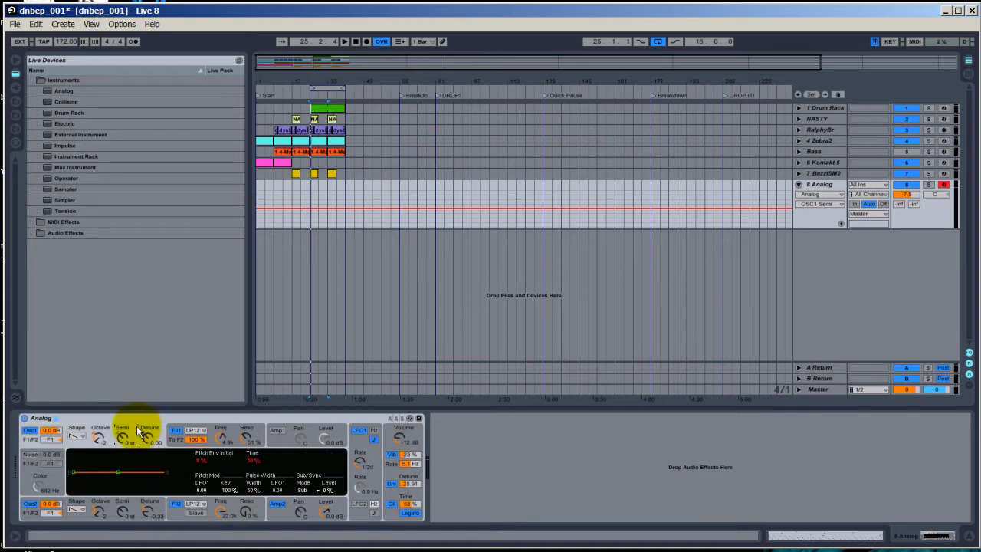
click(188, 507)
click(196, 505)
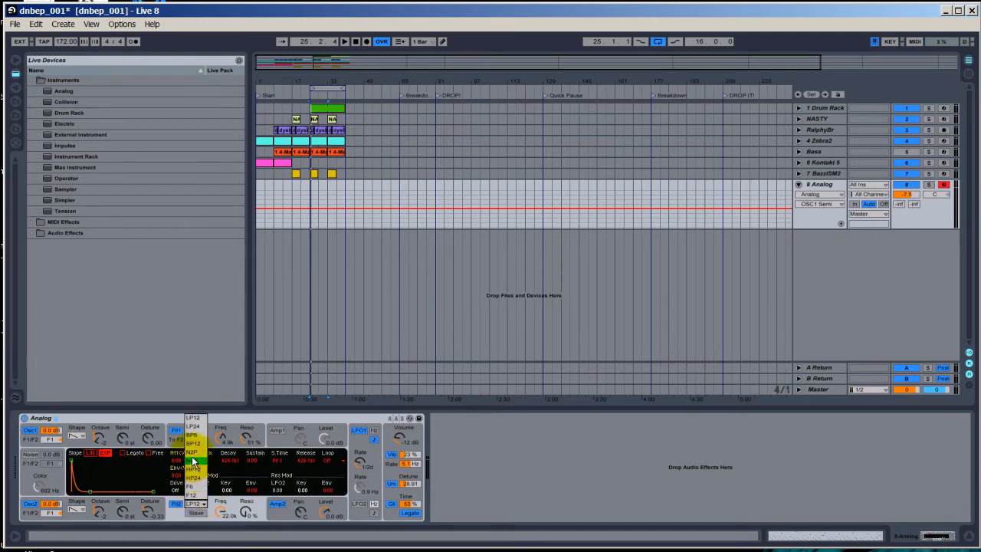
click(193, 452)
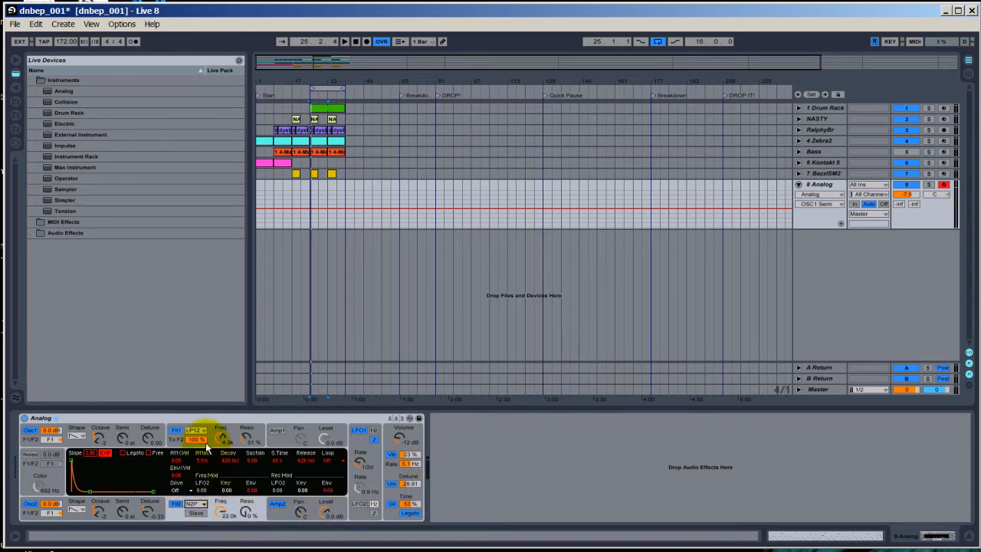
Turn on Analog's LFO2 and sync its rate to the tempo
click(362, 447)
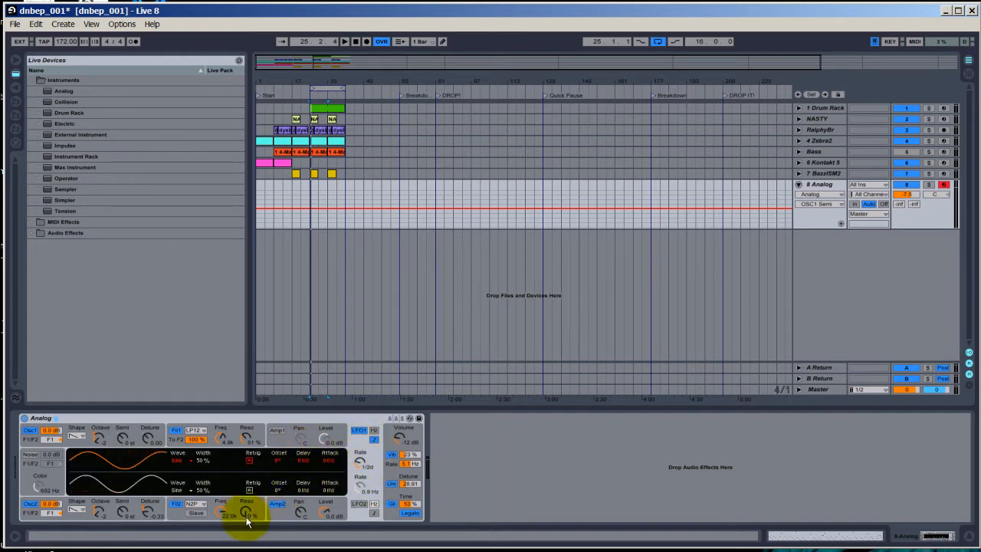
click(187, 512)
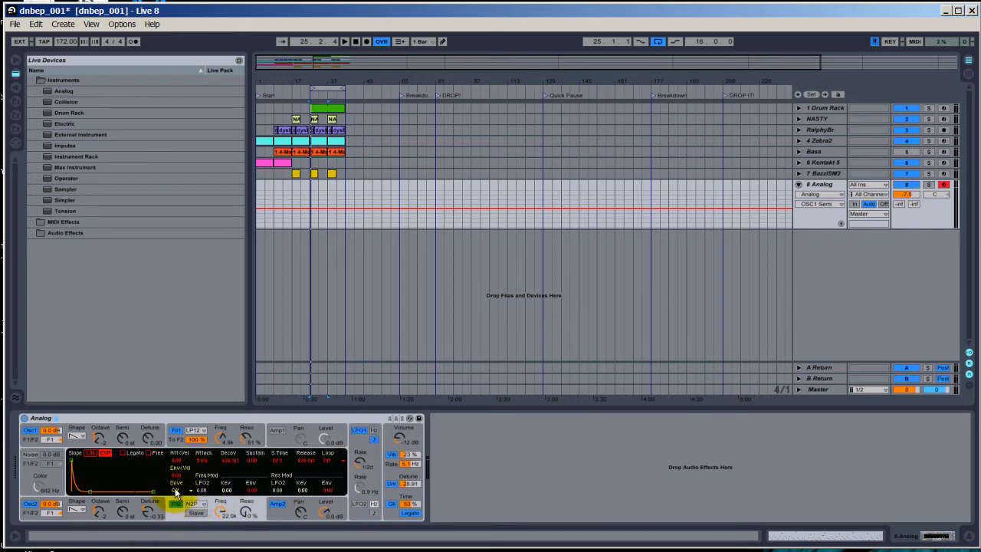
click(176, 490)
click(176, 496)
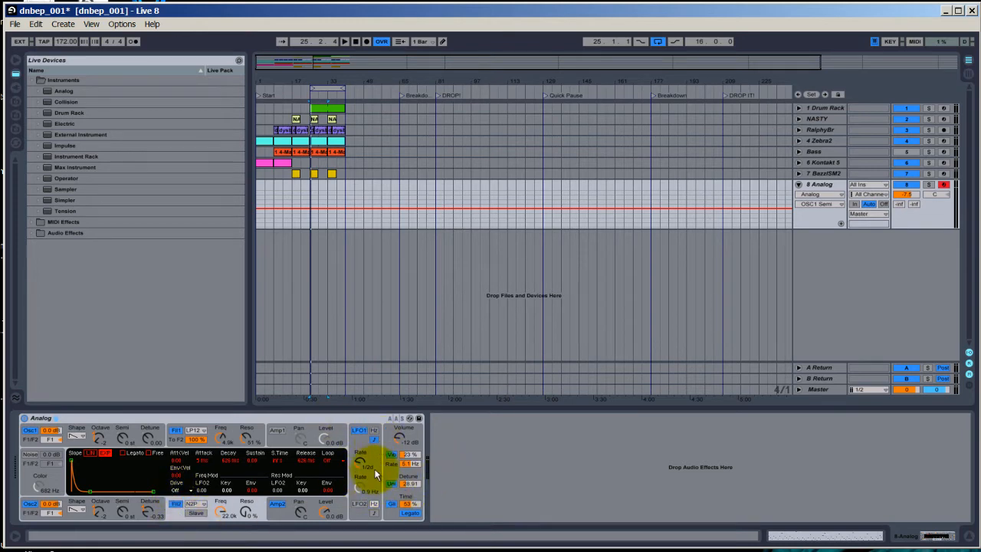
click(356, 503)
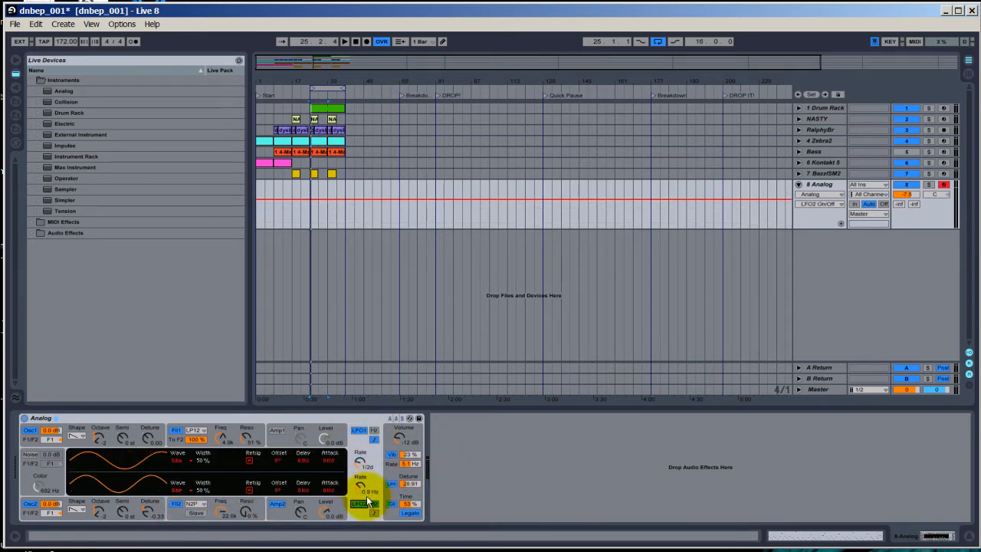
click(375, 512)
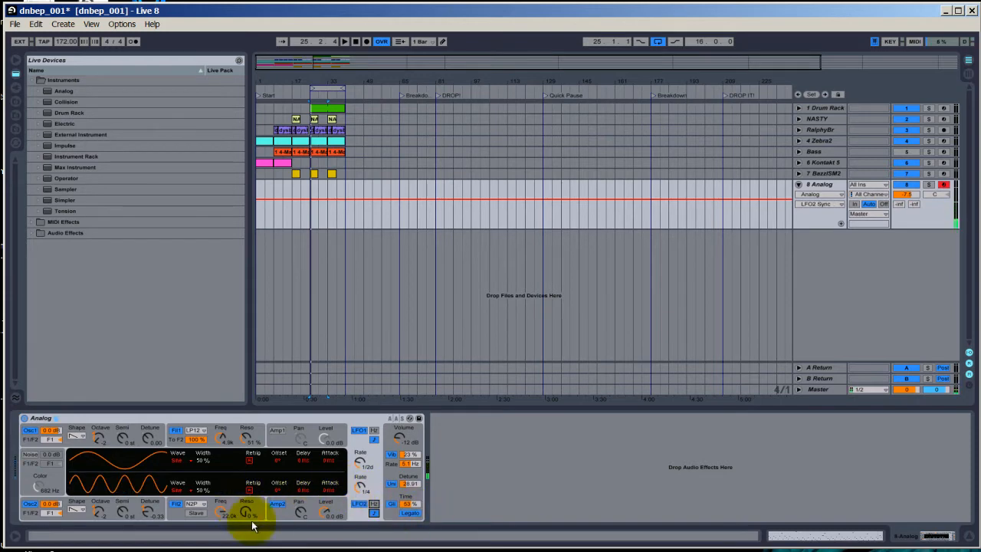
Lower Filter 2's frequency to about 443 Hz and set its LFO2 frequency modulation to 2.45
click(198, 513)
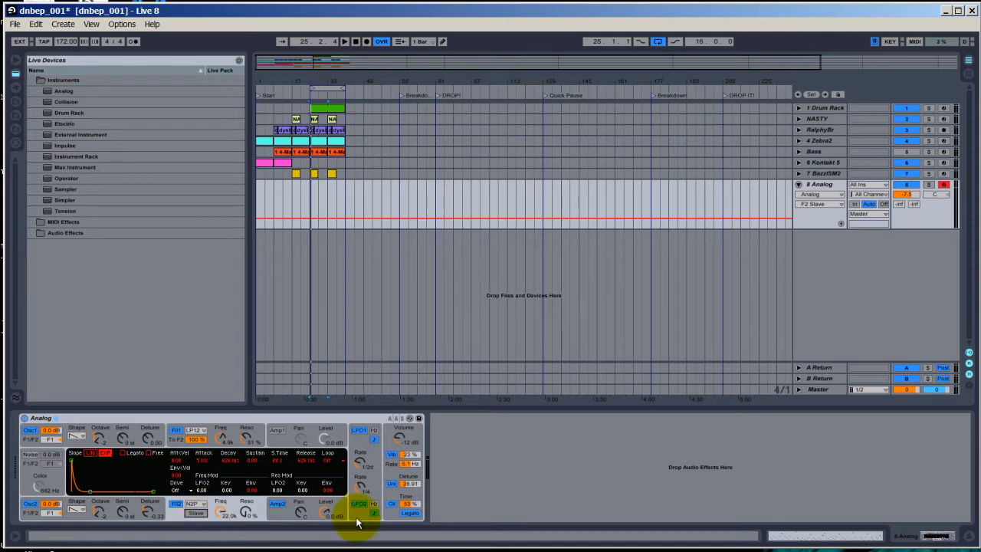
click(358, 491)
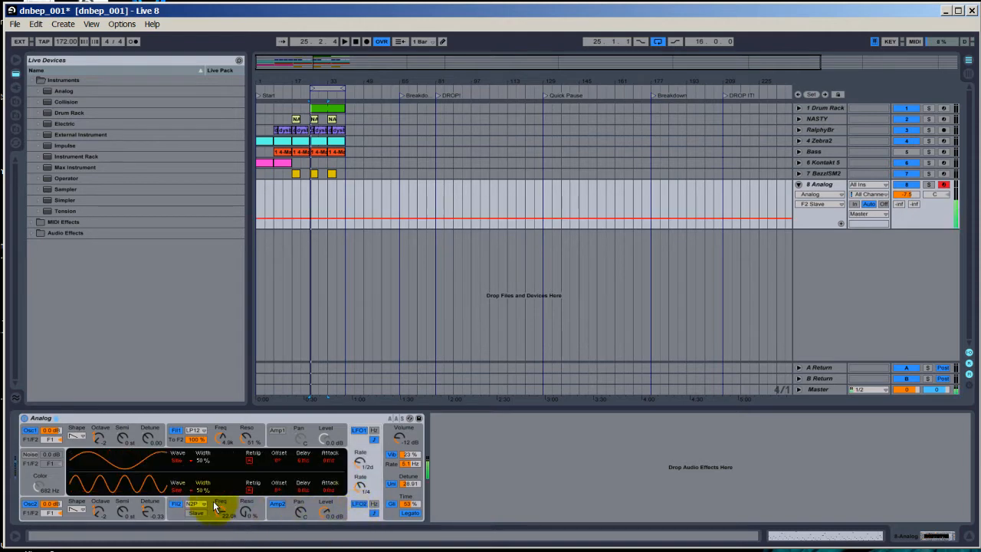
drag(232, 503, 203, 491)
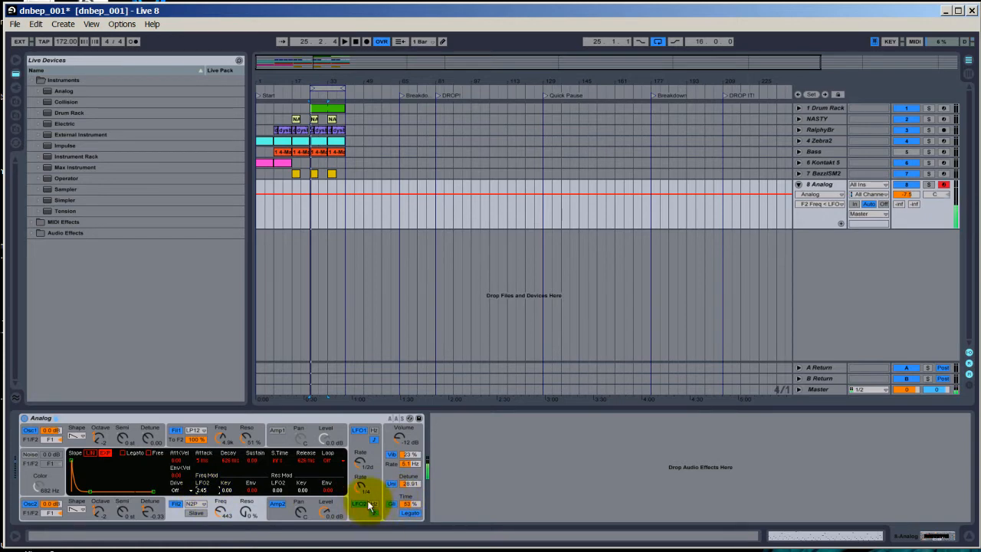
Switch LFO2 from tempo sync to a free rate of 0.9 Hz and shift its phase offset so its wave opposes LFO1's
drag(359, 490, 359, 492)
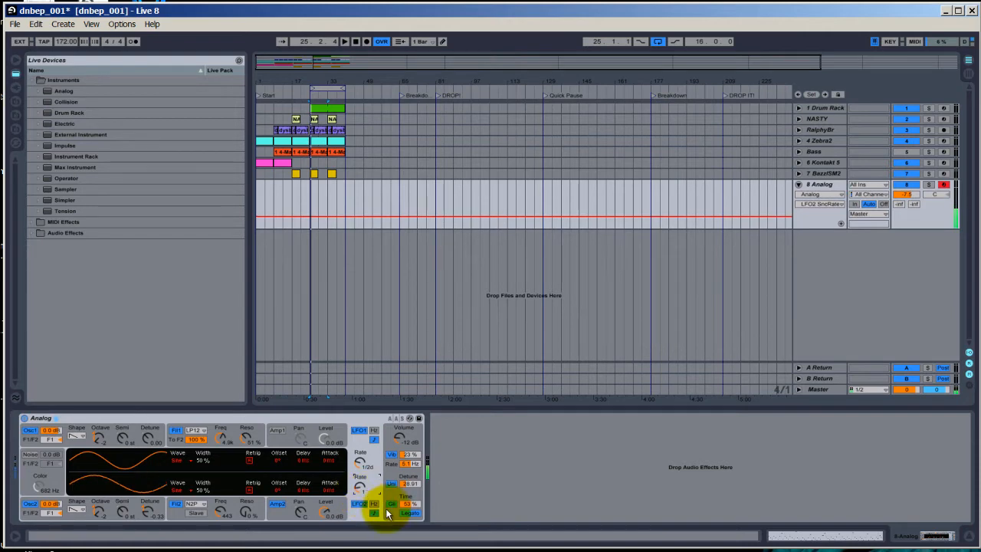
click(373, 503)
drag(360, 488, 361, 488)
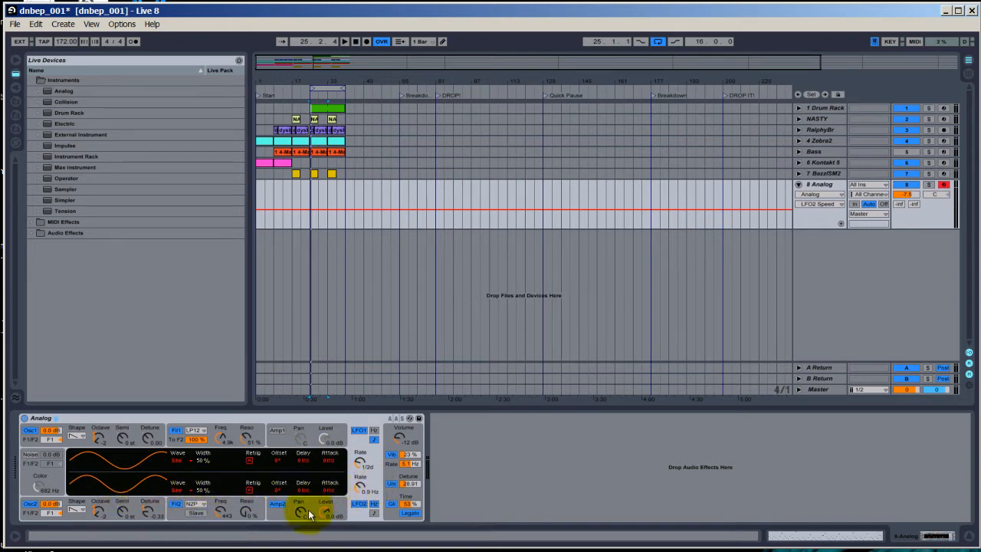
drag(278, 490, 278, 494)
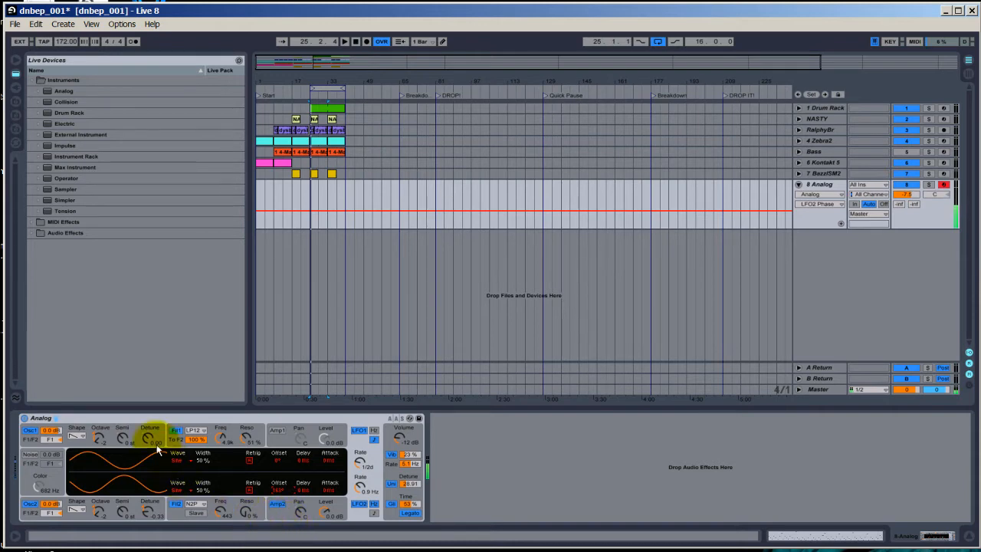
Set the initial pitch envelope amount to 50% on both of Analog's oscillators
click(136, 428)
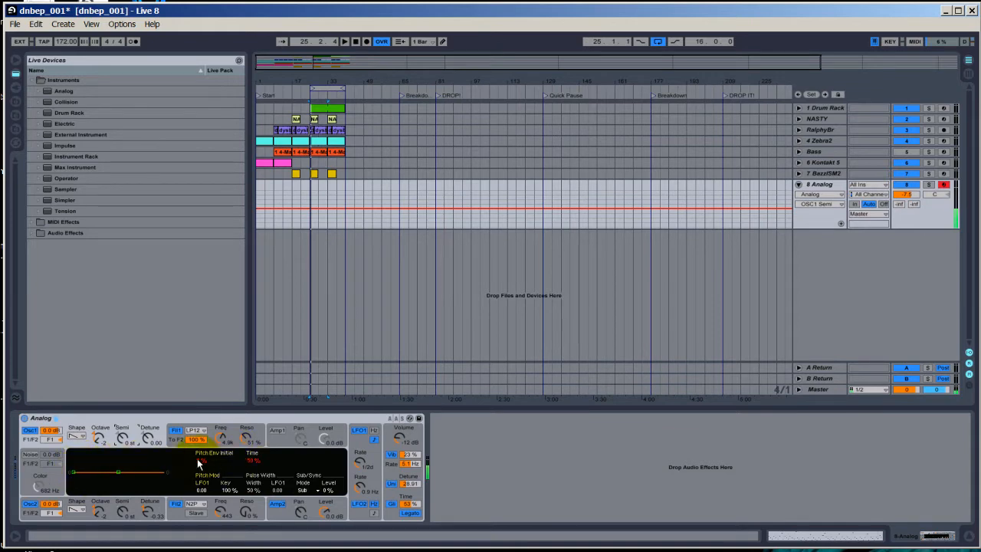
drag(197, 458, 197, 458)
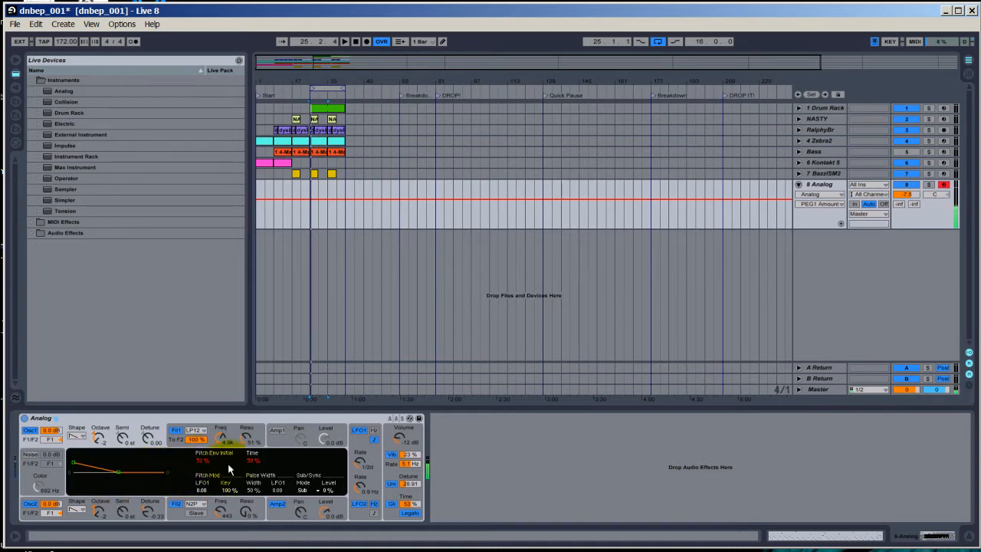
mouse_move(79, 470)
mouse_down()
mouse_move(72, 446)
mouse_move(74, 463)
mouse_up()
click(89, 503)
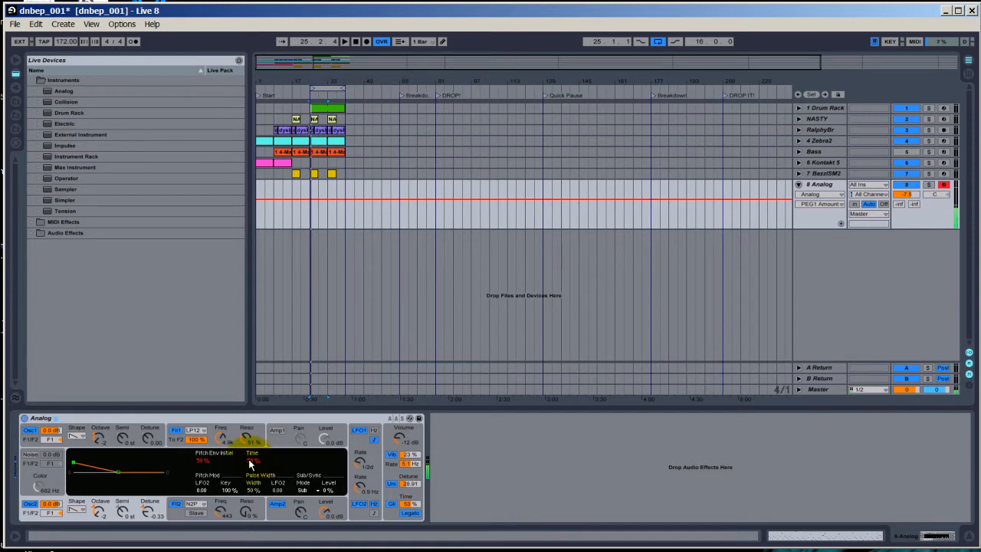
Shorten the pitch envelope time to 25% on Oscillator 2 and Oscillator 1
drag(250, 463, 249, 463)
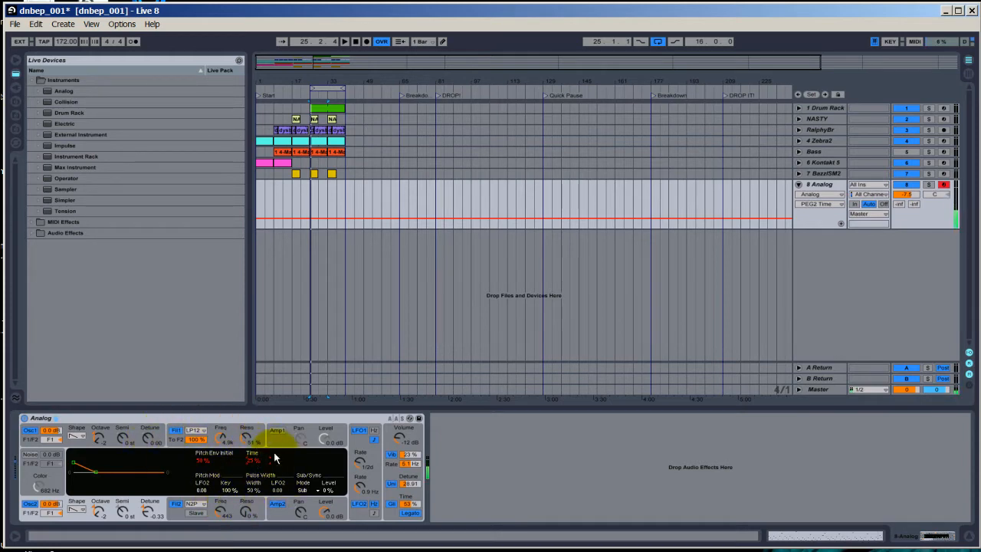
click(138, 434)
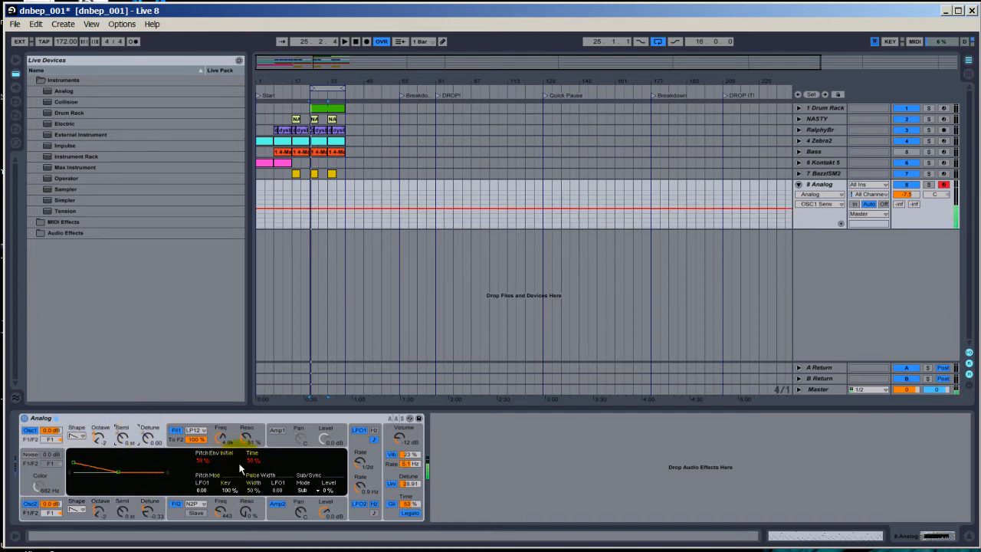
click(250, 463)
drag(249, 463, 245, 478)
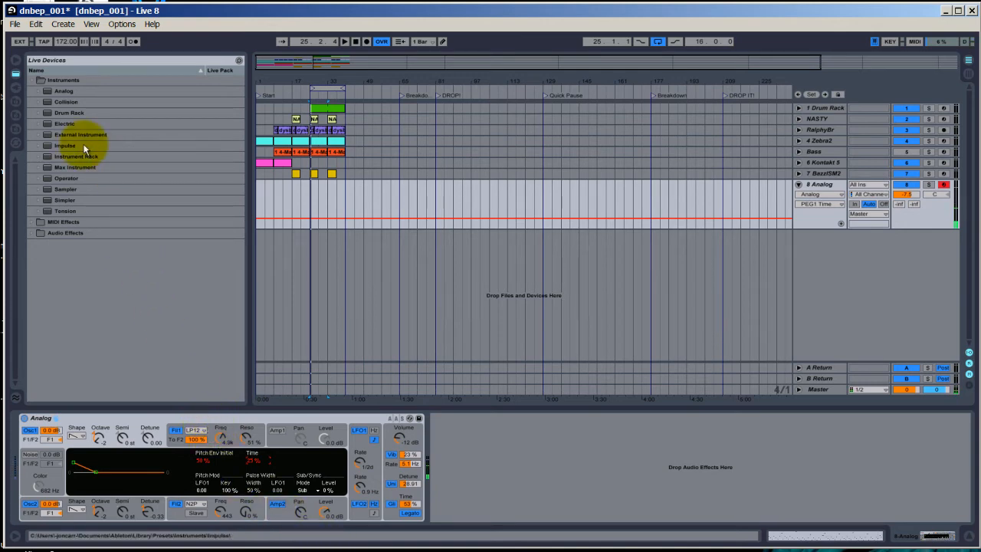
Add an Audio Effect Rack after Analog and show its chain list and macro controls
click(31, 80)
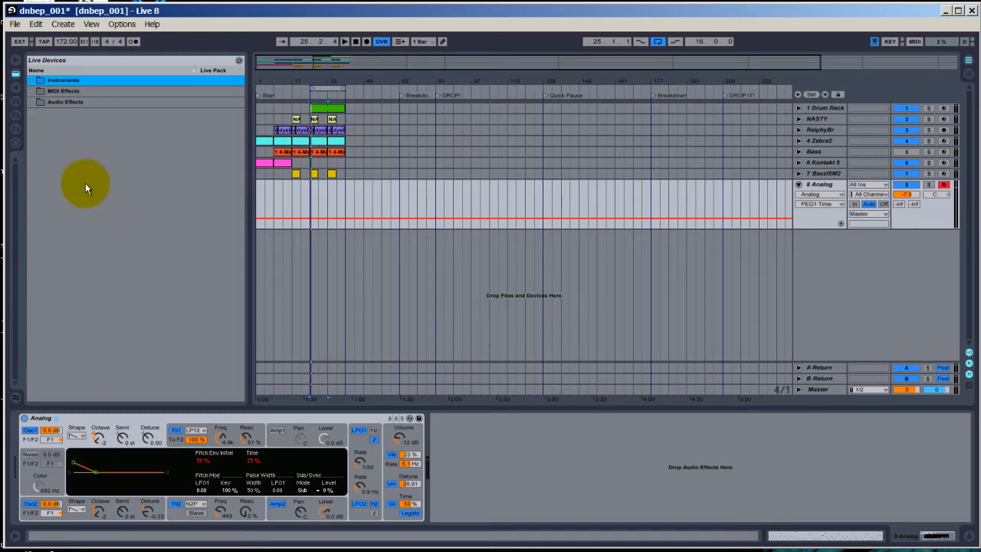
click(32, 101)
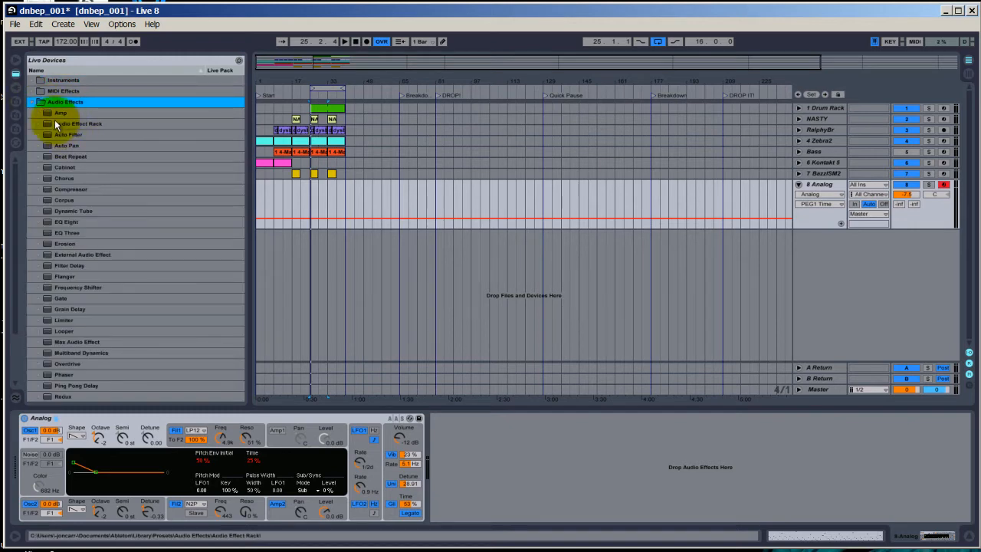
drag(55, 120, 484, 436)
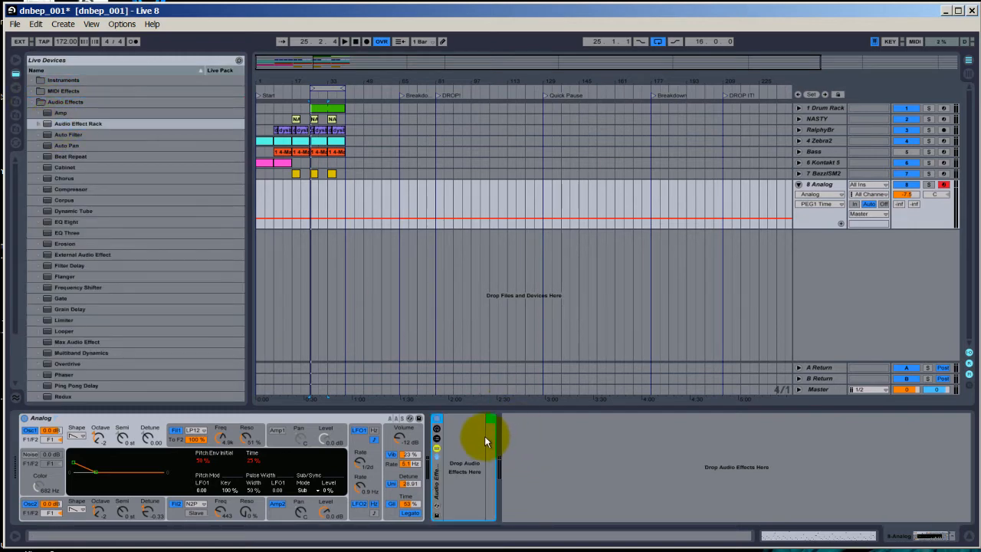
click(438, 439)
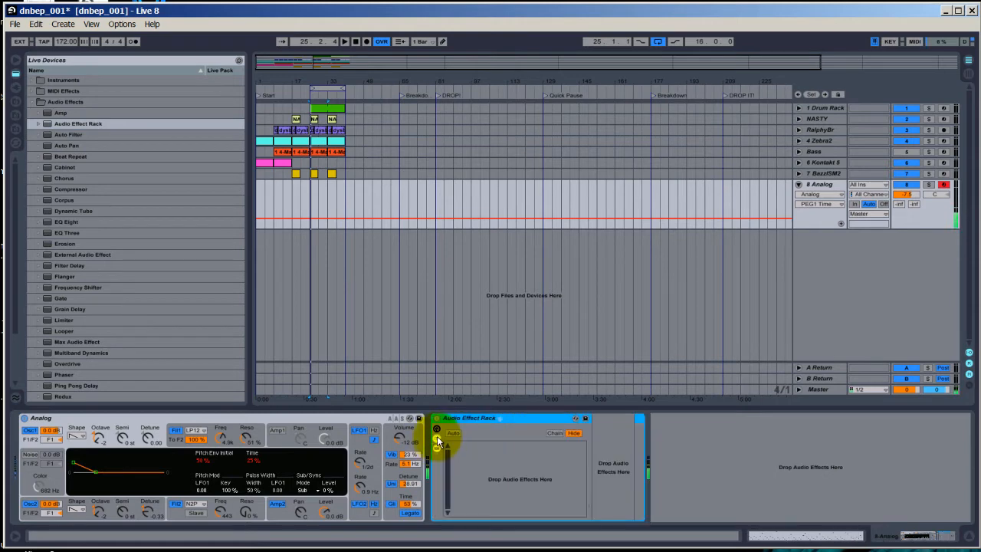
click(437, 429)
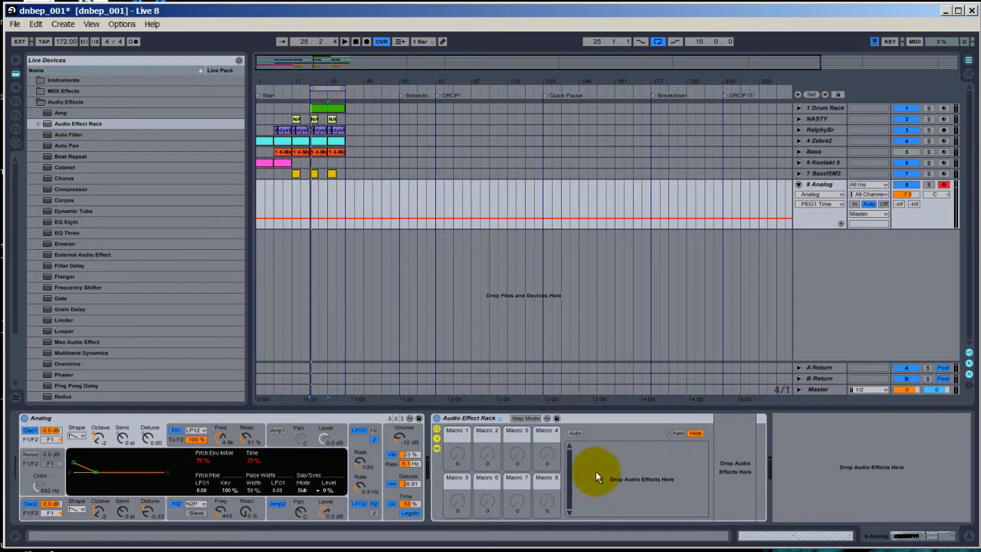
click(817, 187)
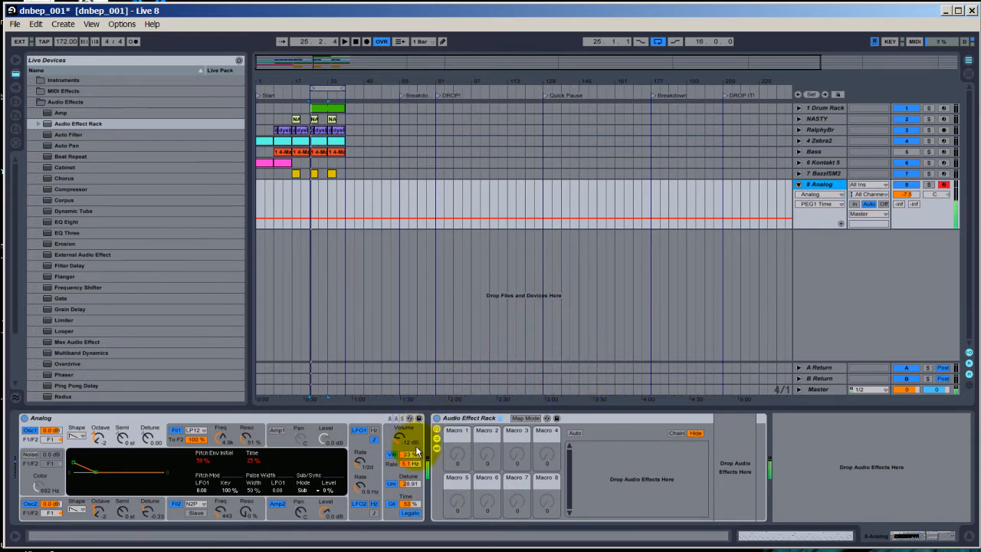
right_click(595, 459)
click(607, 464)
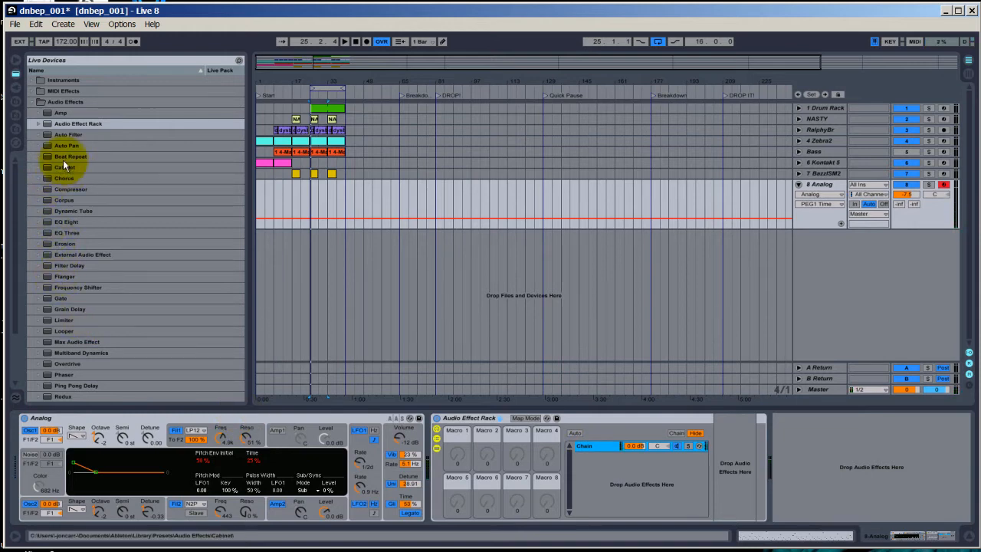
drag(53, 136, 599, 475)
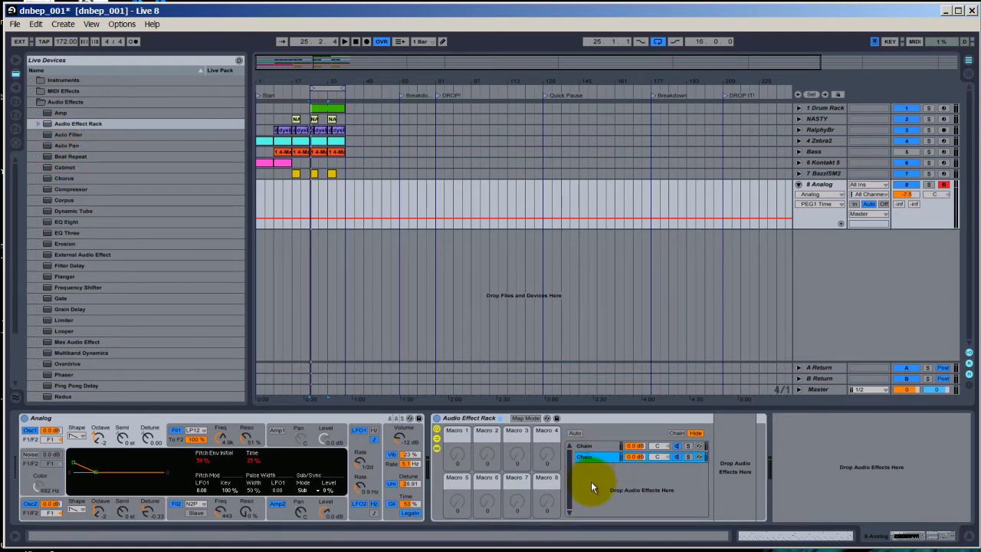
shift+click(597, 449)
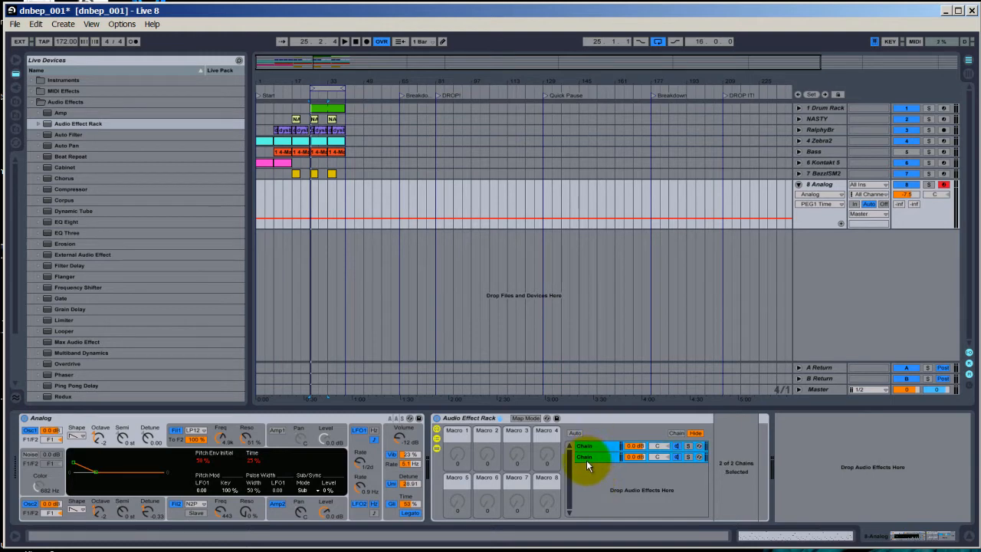
key(Delete)
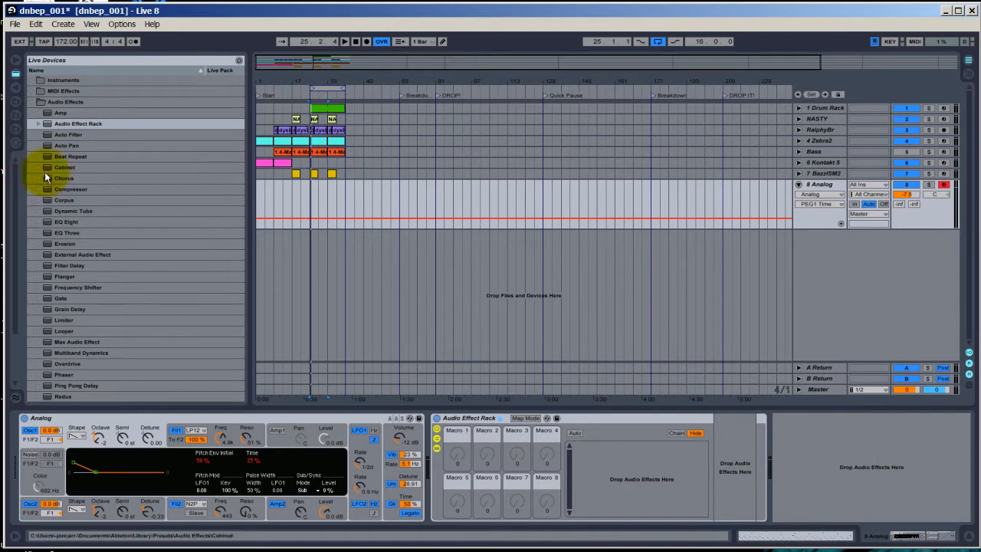
Add an EQ Eight to the Audio Effect Rack as a new chain
click(56, 214)
click(54, 222)
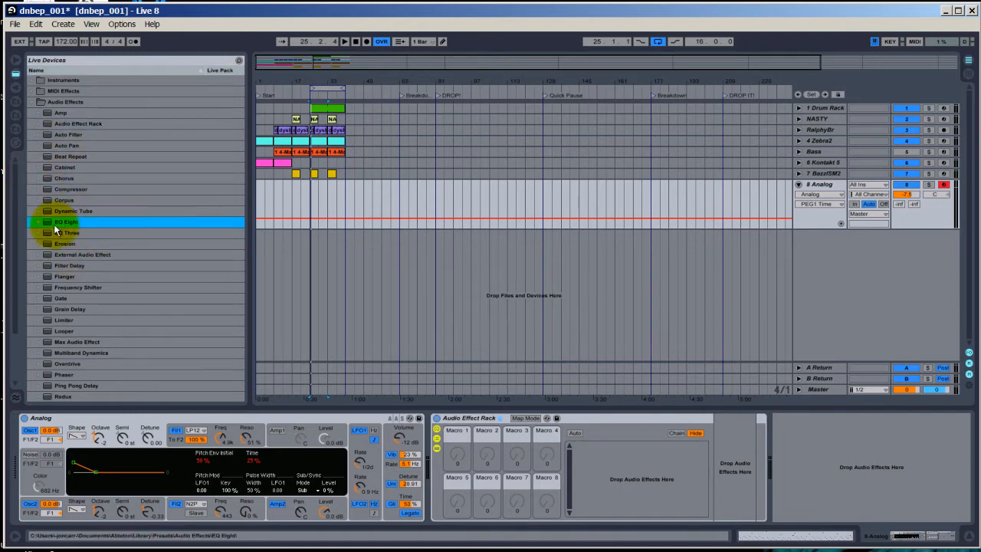
drag(49, 218, 613, 490)
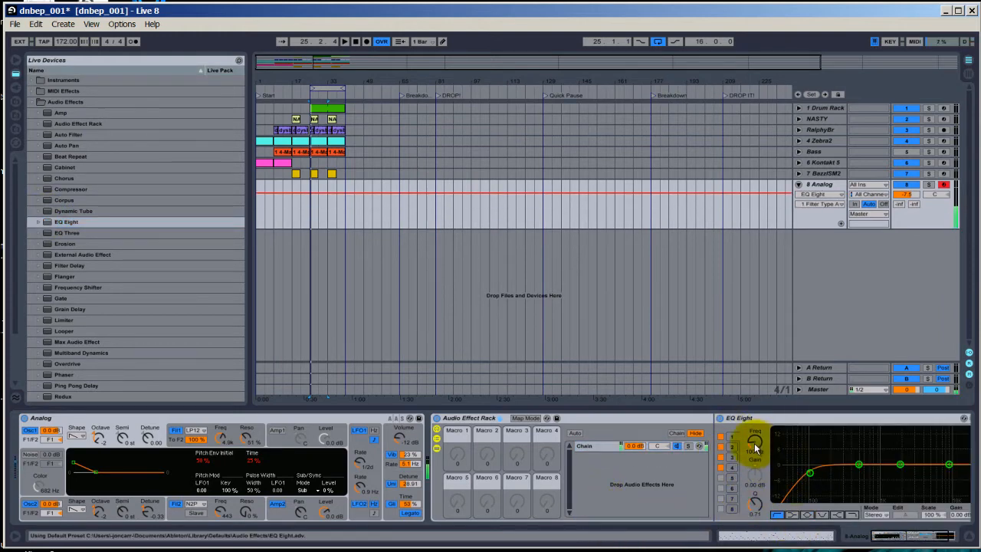
Make EQ Eight's first band a low shelf cut at about 53.4 Hz with a Q of about 4.81
drag(754, 451, 754, 451)
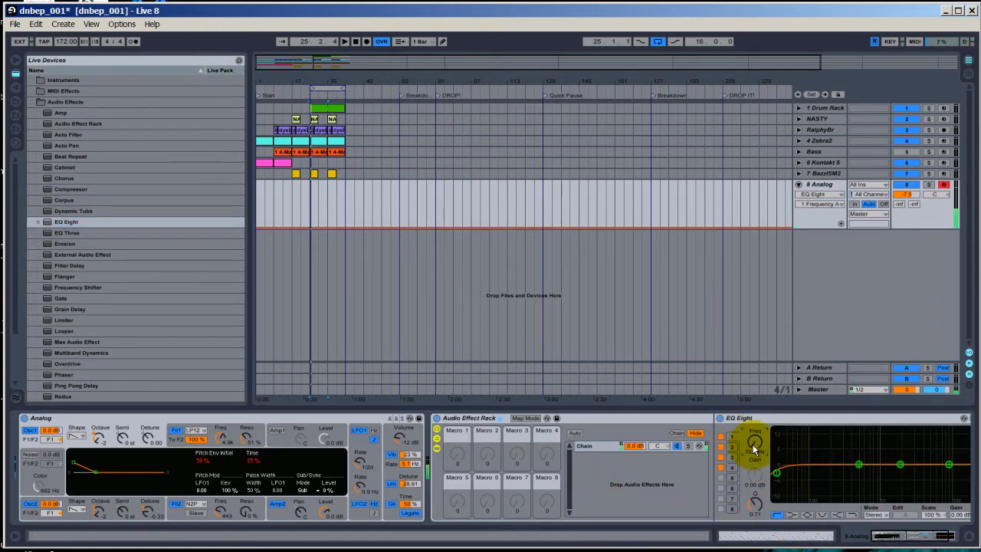
drag(754, 503, 756, 504)
drag(752, 452, 753, 451)
mouse_move(756, 503)
mouse_down()
mouse_move(756, 480)
mouse_move(756, 505)
mouse_up()
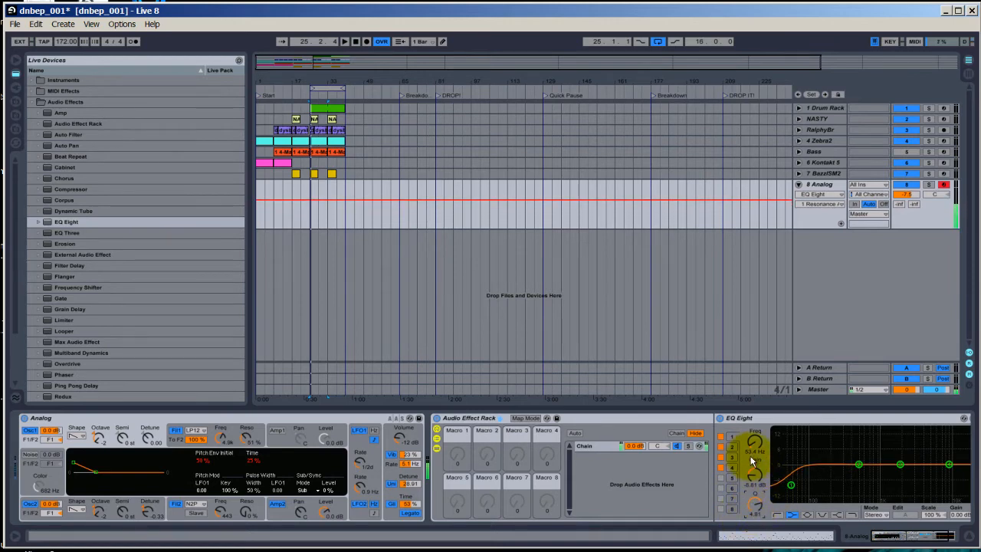
Collapse EQ Eight, add an Auto Filter after it in the rack's chain, and name the chain FEKK!!!
double_click(763, 418)
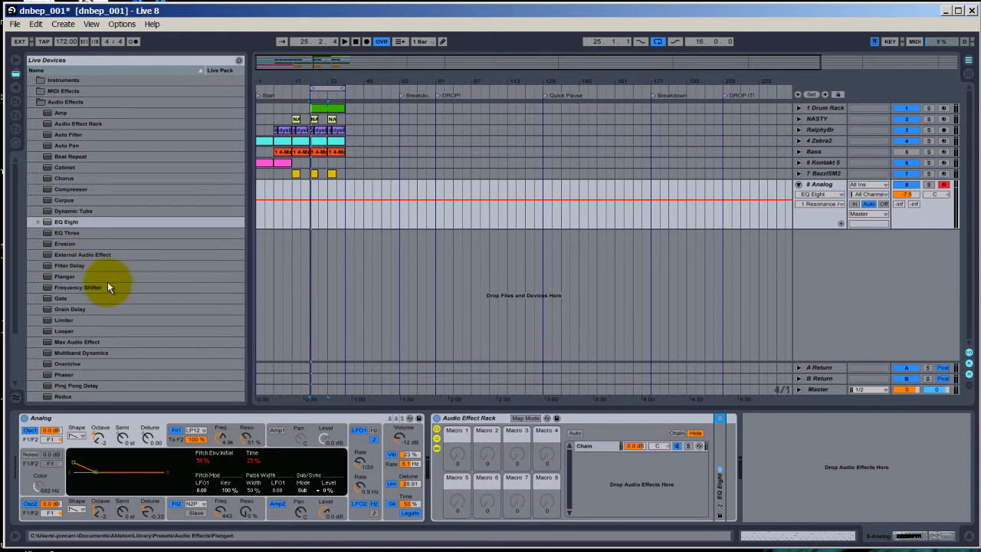
click(46, 136)
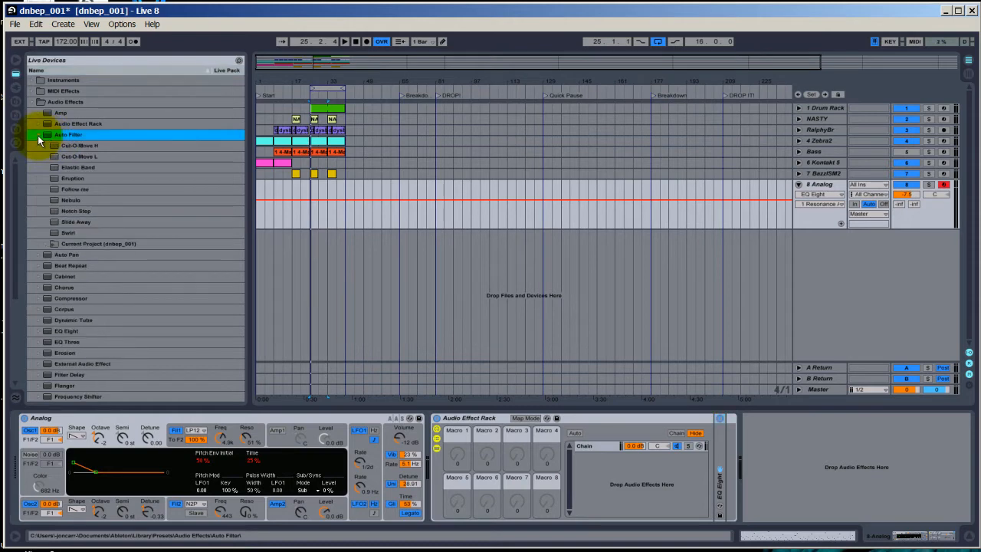
drag(49, 141, 594, 451)
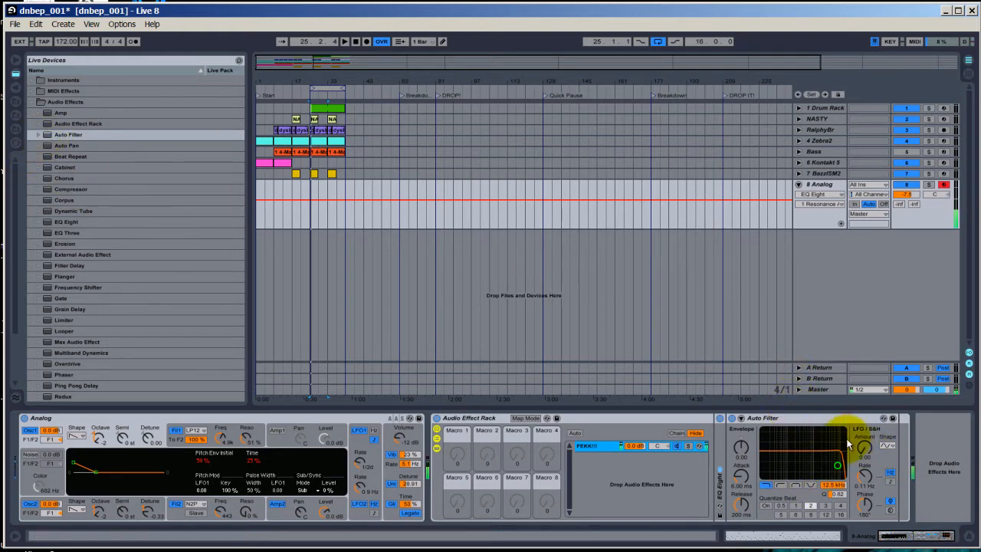
Switch the Auto Filter to the notch type with its frequency at about 527 Hz and LFO rate at about 0.04 Hz
click(810, 485)
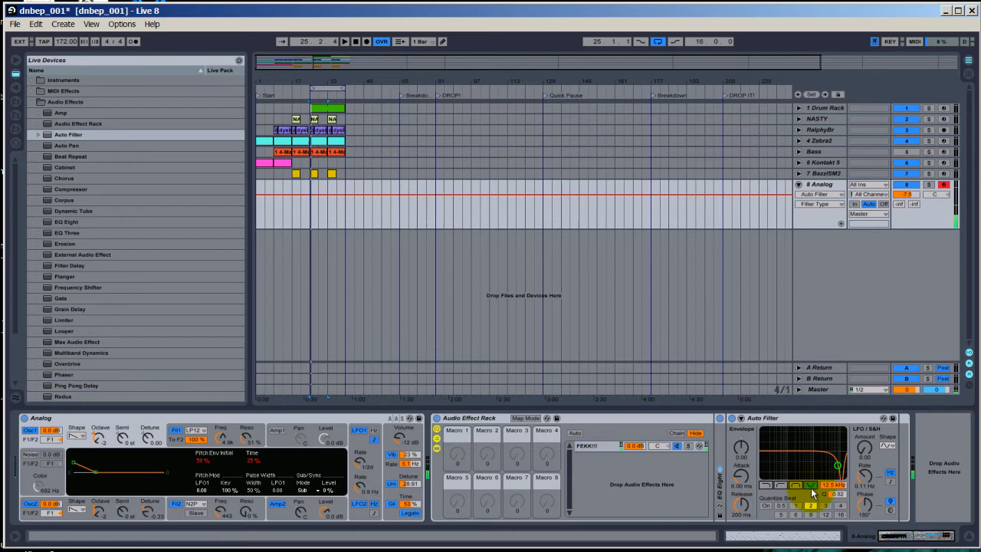
click(865, 449)
drag(861, 478, 832, 489)
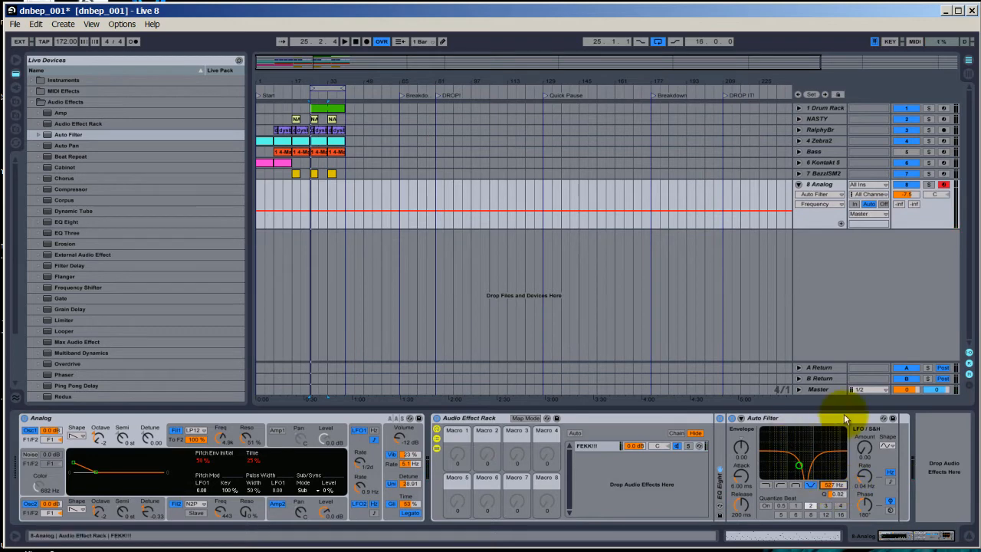
Map the Auto Filter's frequency to Macro 1 and rename that macro Notch Mad
click(521, 418)
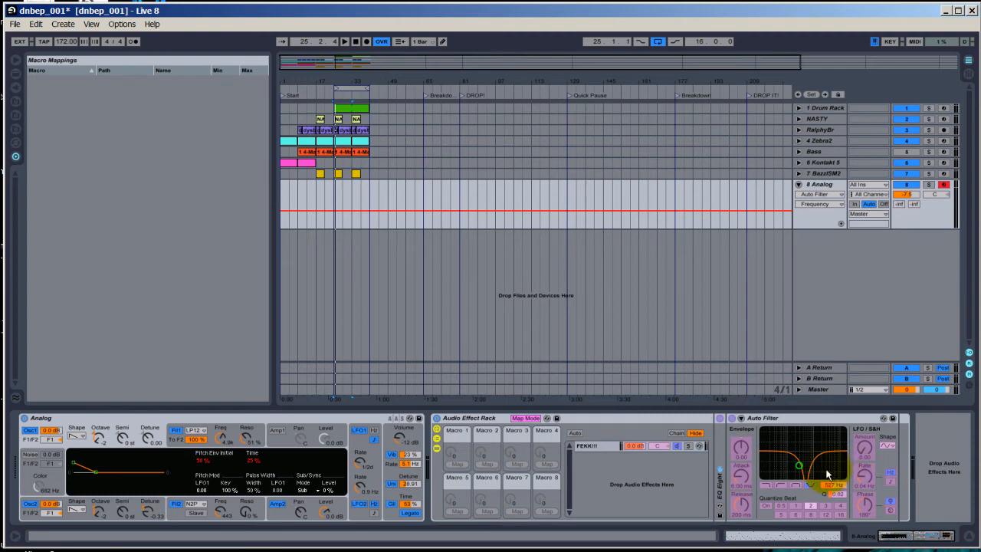
click(797, 464)
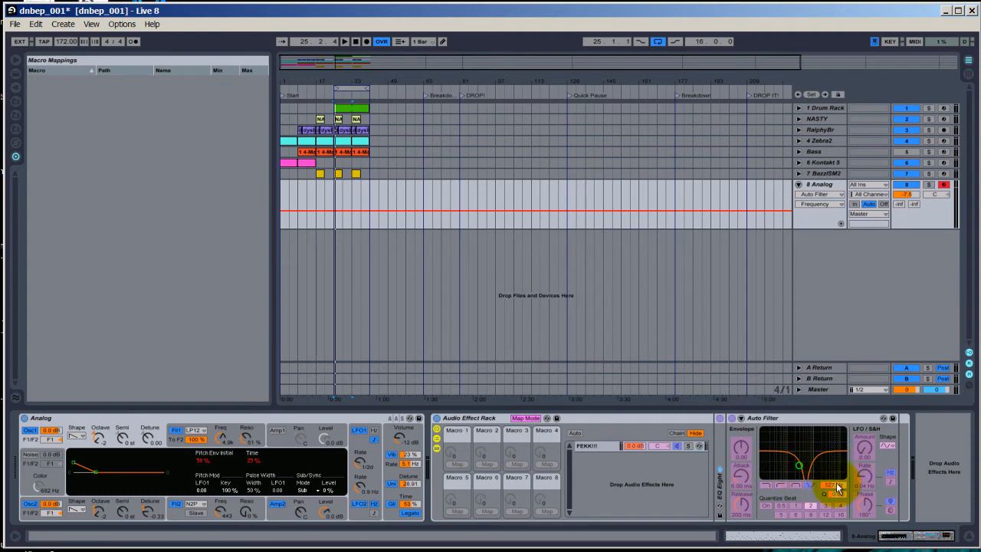
click(458, 465)
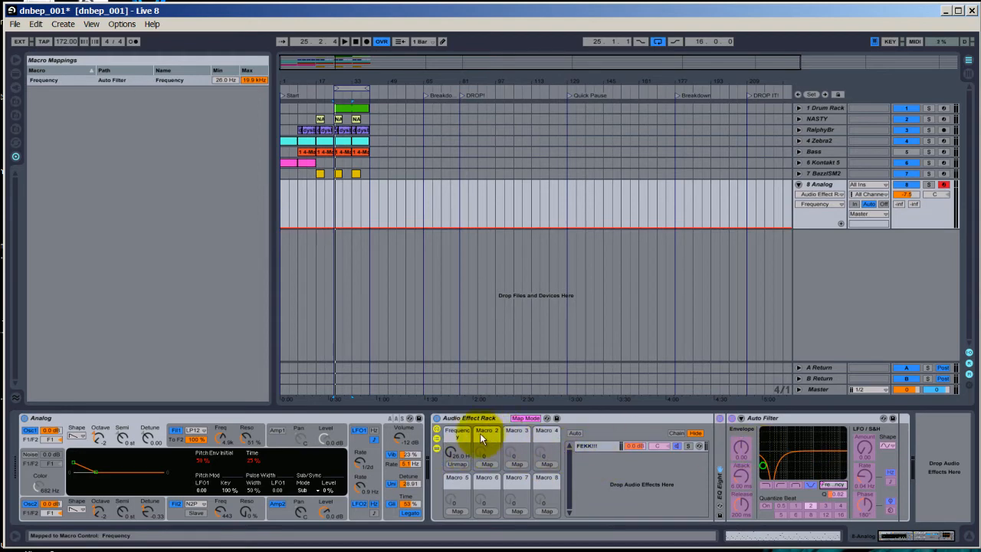
click(457, 433)
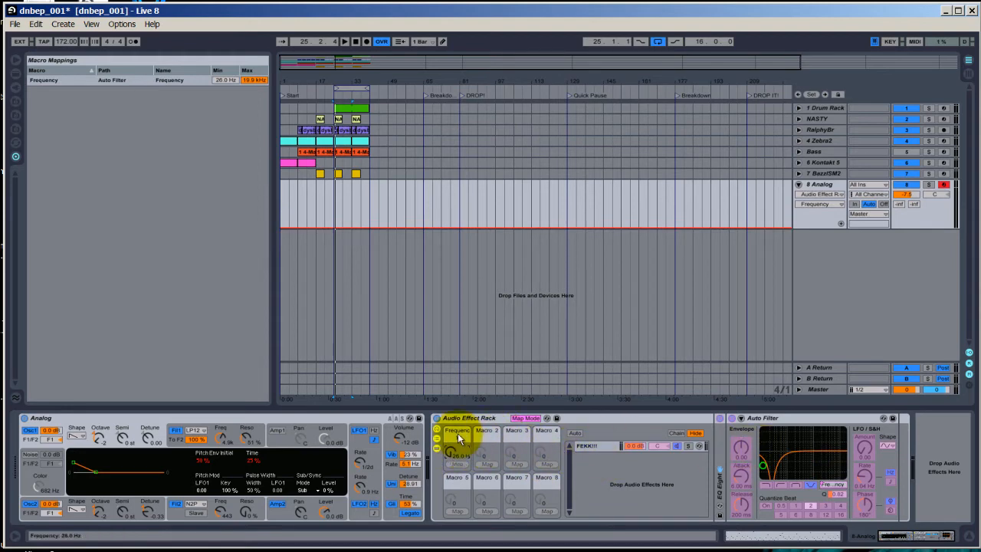
click(524, 419)
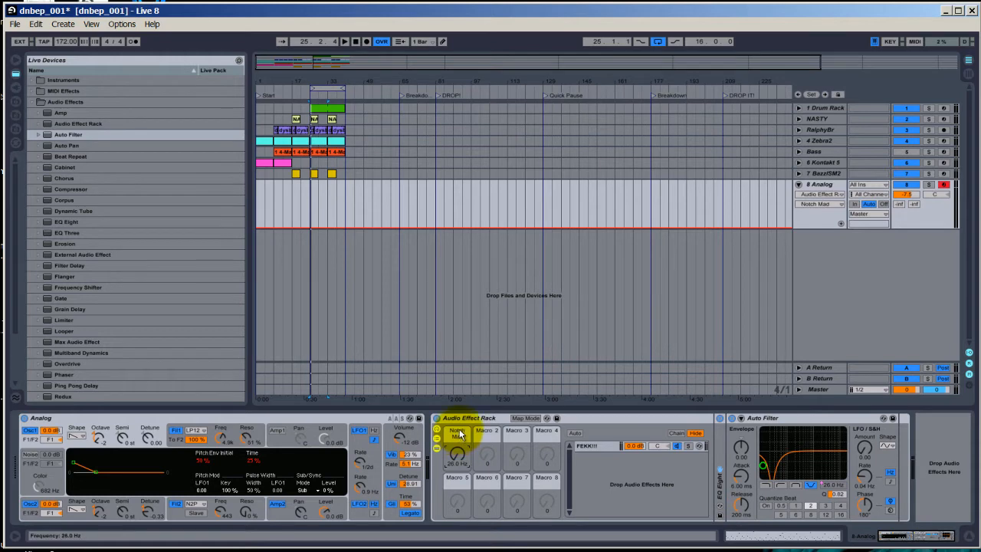
Shorten the Auto Filter's envelope attack to about 2.47 ms and release to about 66.8 ms, auditioning with sweeps of the Notch Mad macro
drag(449, 453, 460, 458)
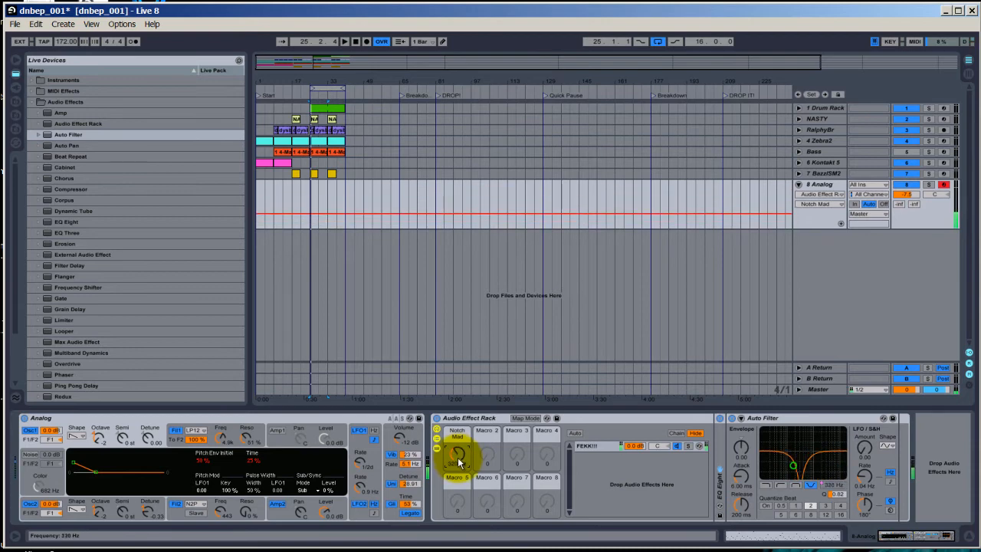
click(747, 483)
drag(747, 483, 741, 508)
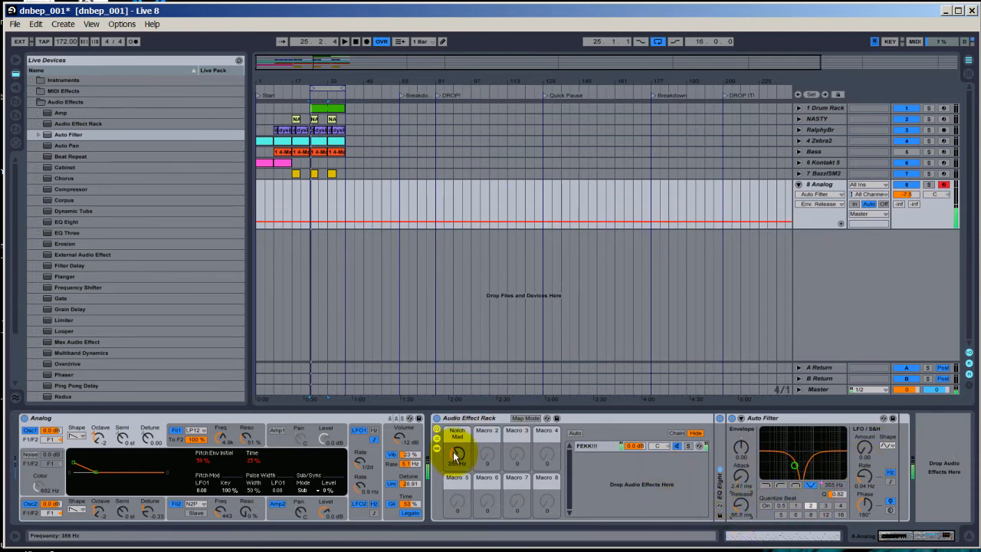
drag(456, 455, 456, 455)
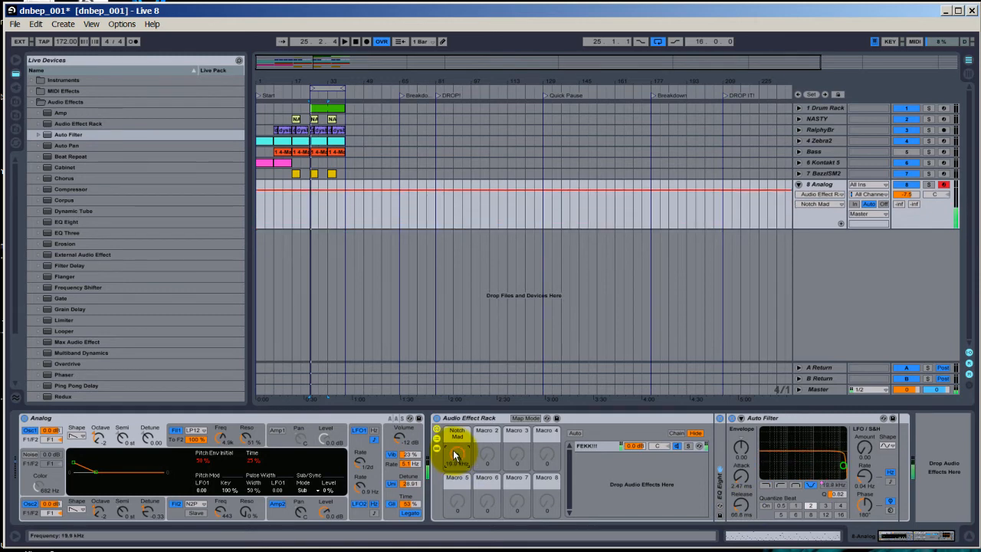
Set the Auto Filter's Q to about 0.57, LFO rate to 0.01 Hz and phase to 0°, and sweep Notch Mad down to 26 Hz
drag(864, 505, 834, 494)
drag(460, 453, 460, 453)
click(840, 487)
drag(840, 493, 836, 499)
drag(460, 452, 460, 460)
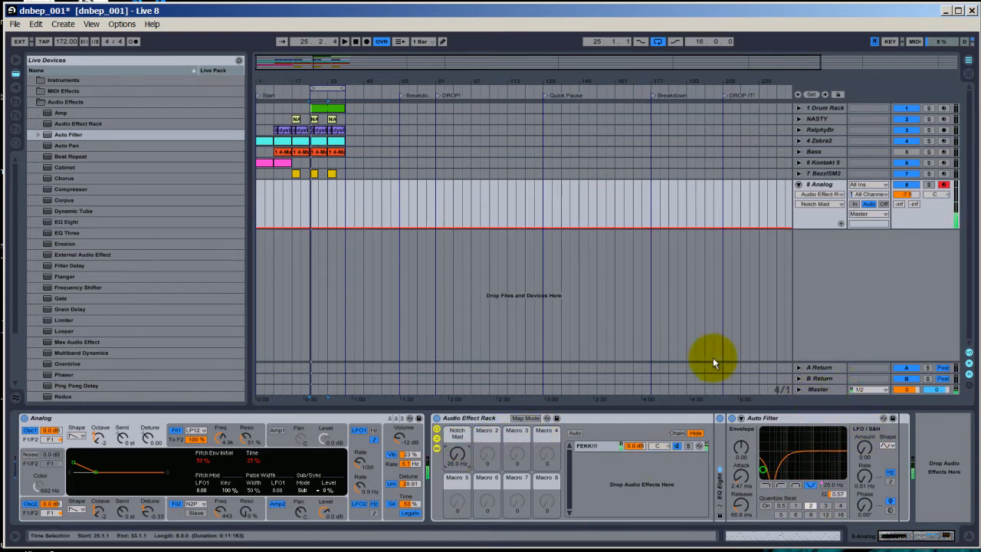
Raise the Notch Mad macro to about 7.00 kHz
click(284, 195)
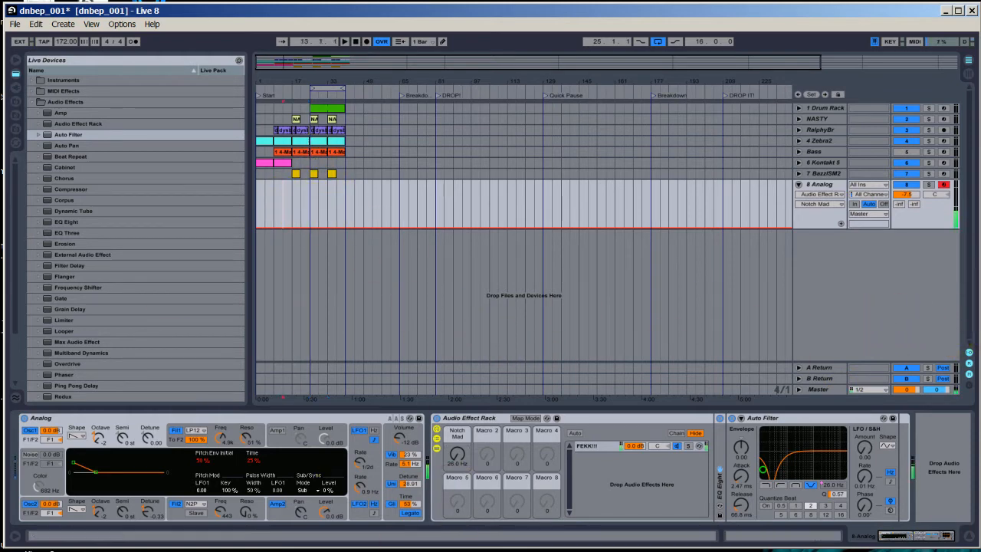
click(202, 490)
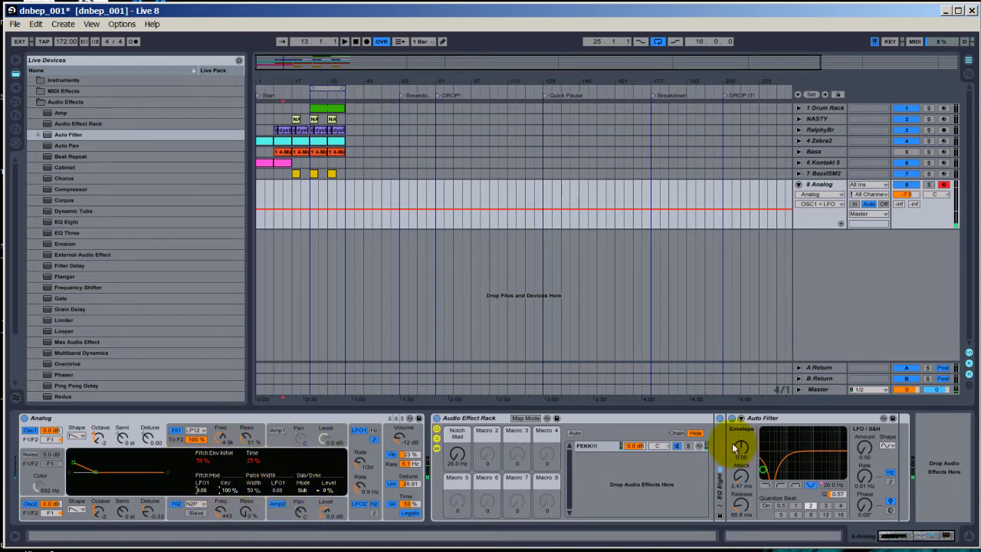
click(633, 474)
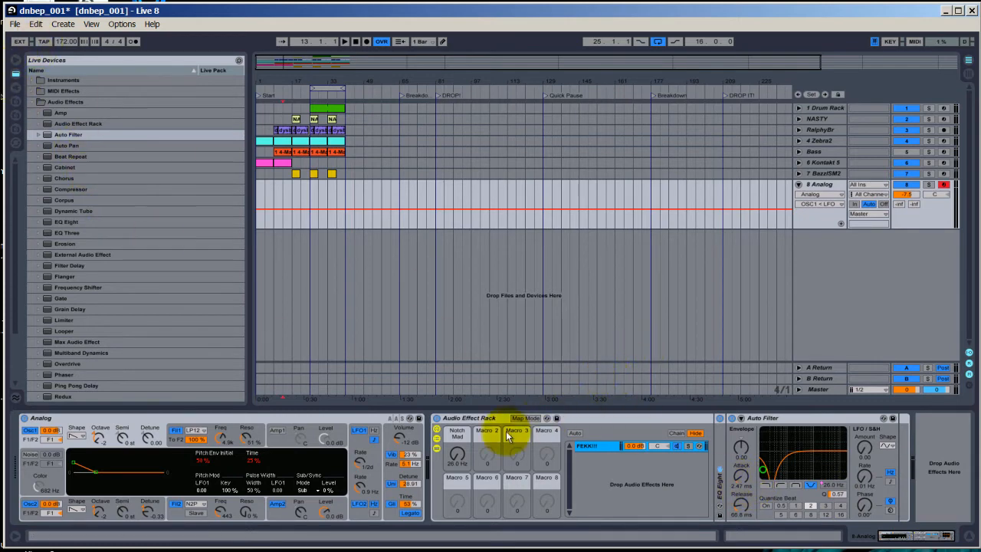
mouse_move(458, 454)
mouse_down()
mouse_move(413, 448)
mouse_move(457, 460)
mouse_move(449, 452)
mouse_up()
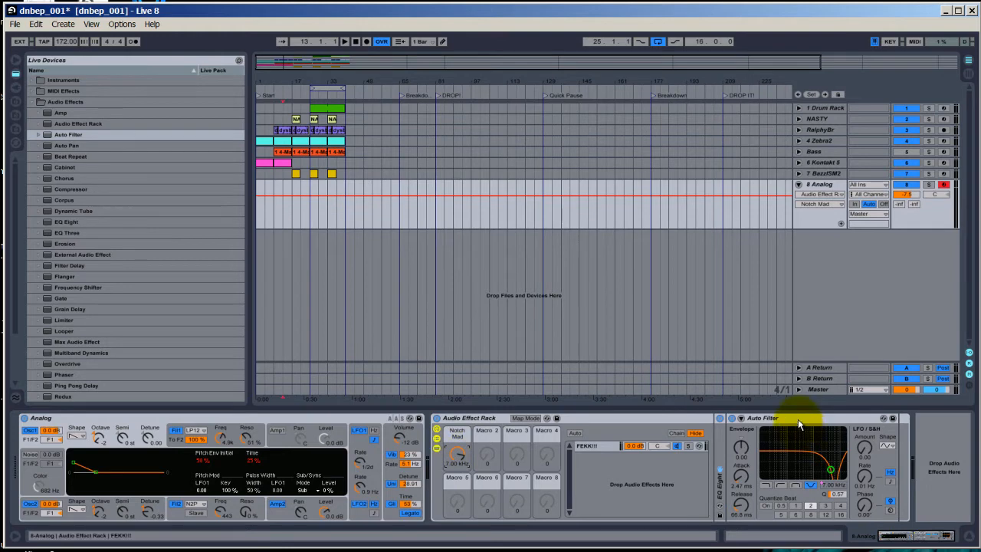
Rename the Auto Filter to Notch1 and add a second Auto Filter named Notch2 after it
click(747, 418)
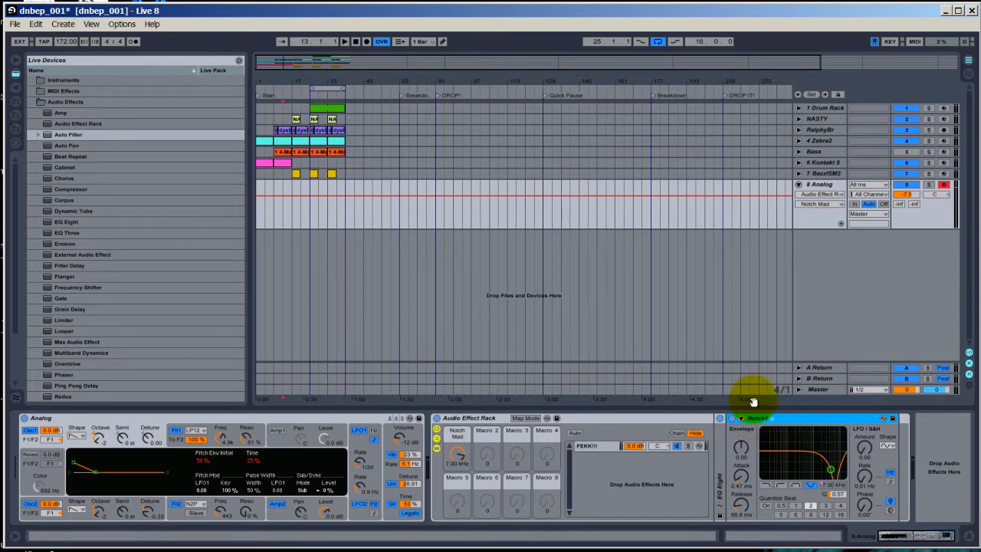
drag(55, 136, 875, 444)
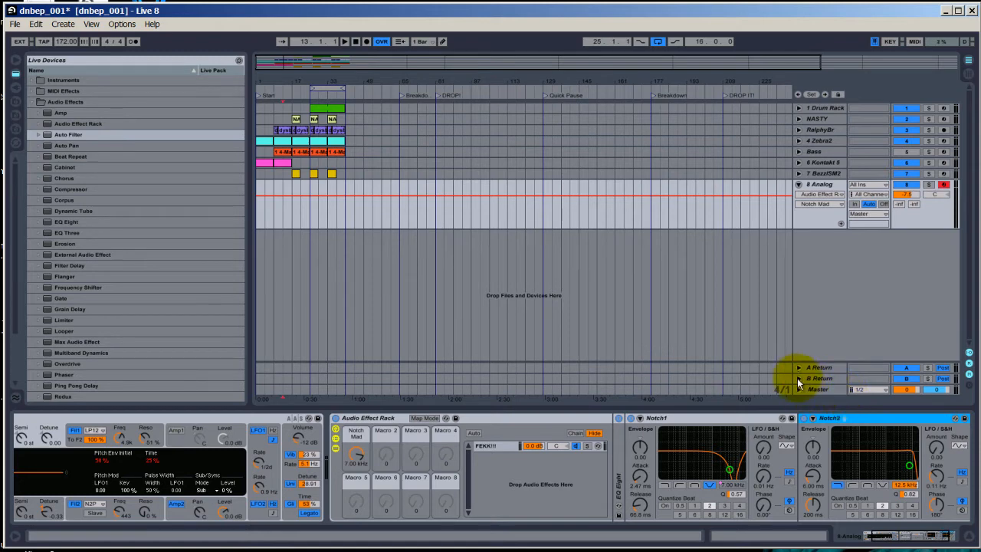
Map Notch2's frequency to the Notch Mad macro as well
click(909, 487)
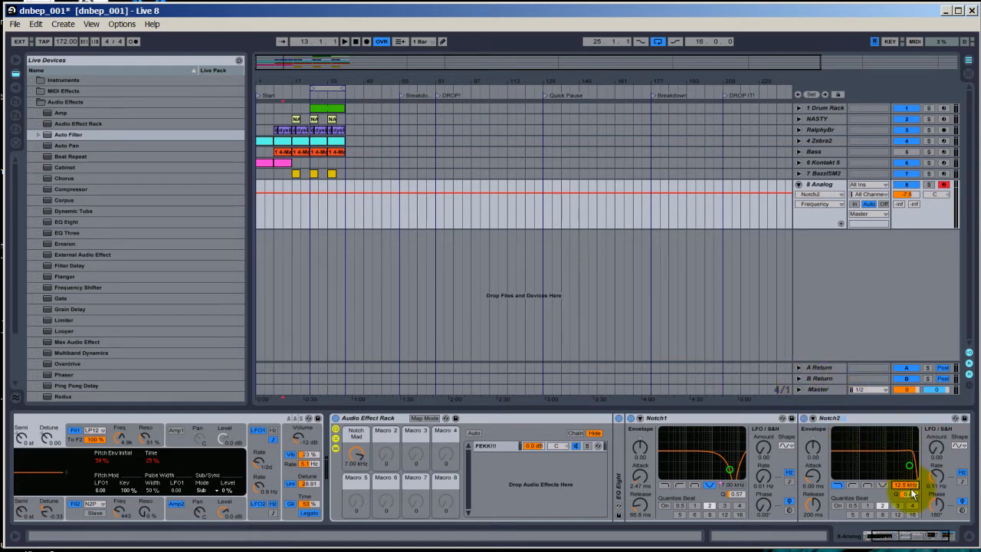
click(424, 418)
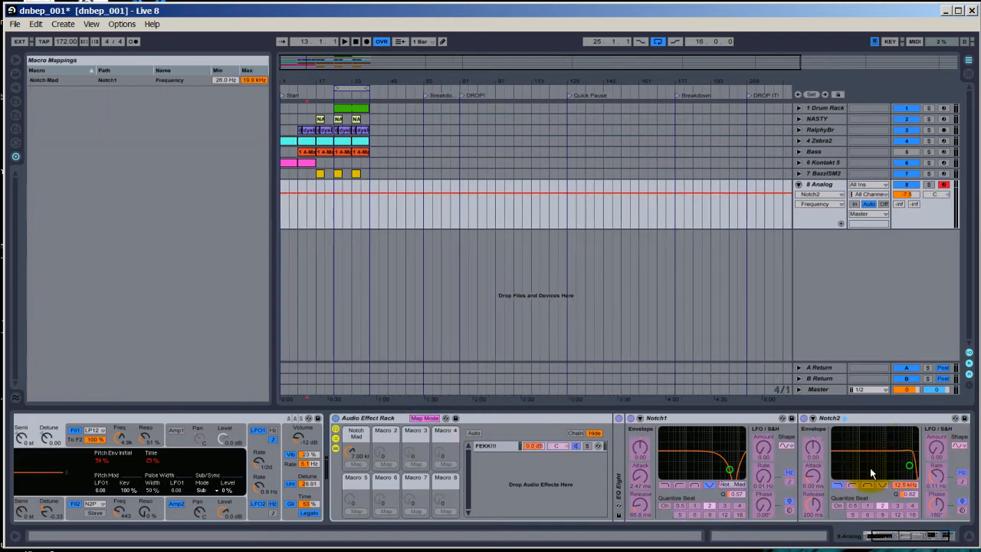
click(905, 485)
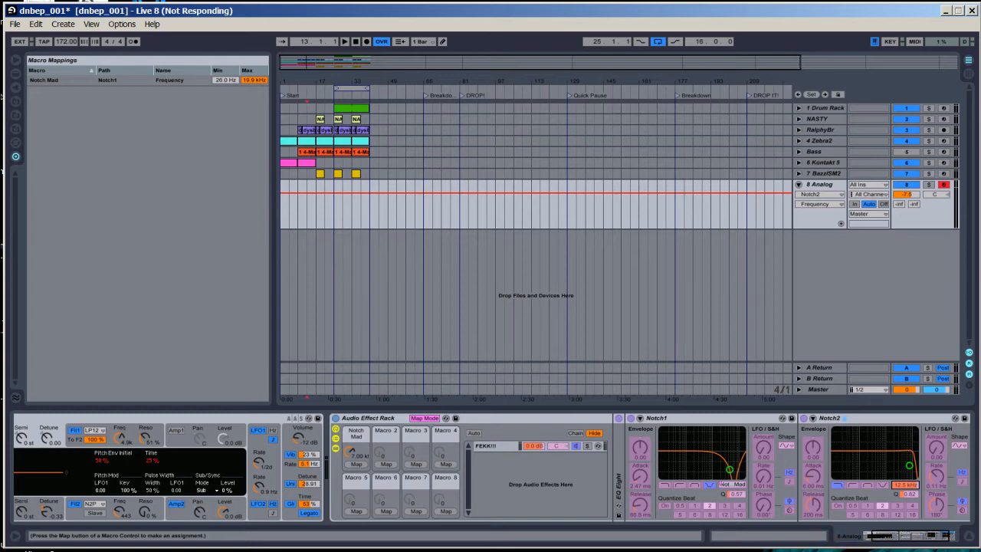
click(849, 551)
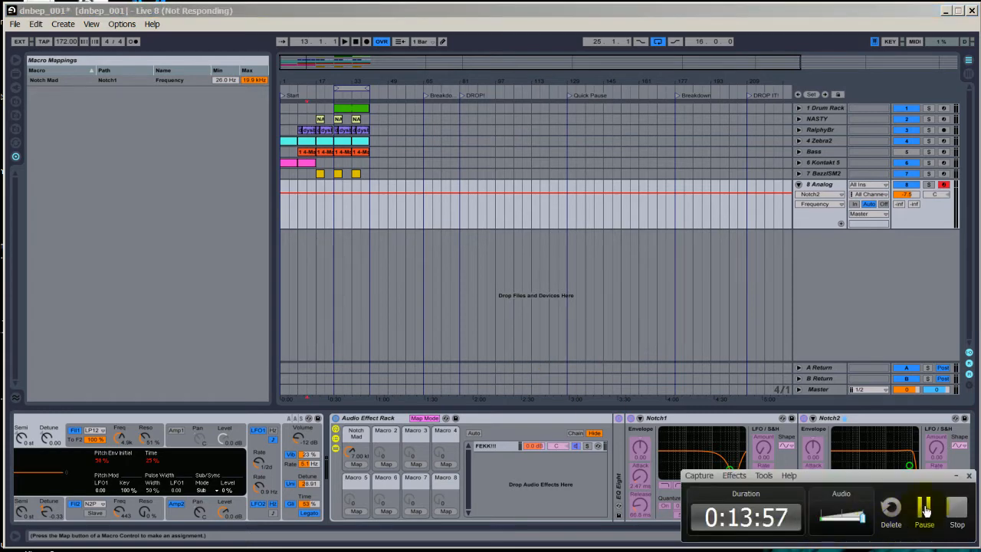
click(924, 509)
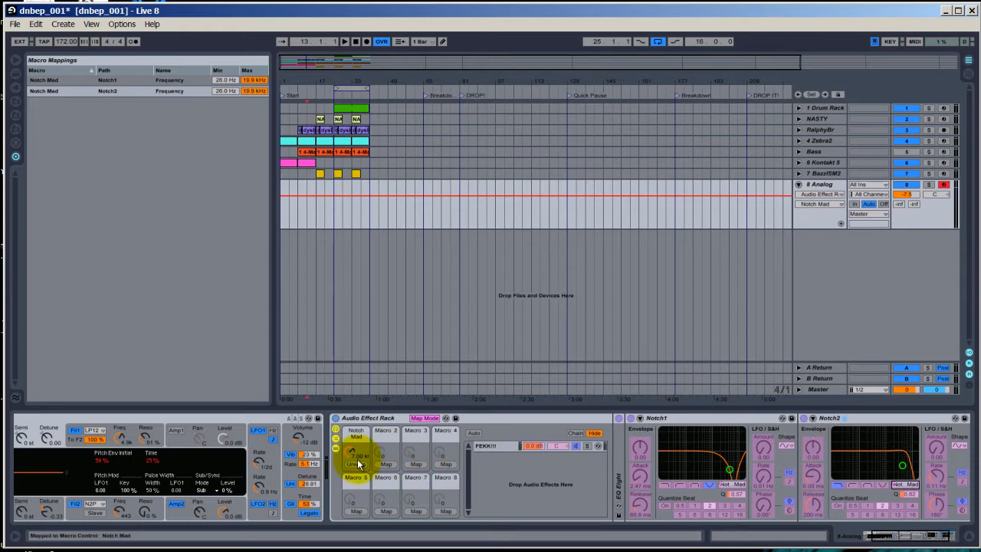
click(425, 418)
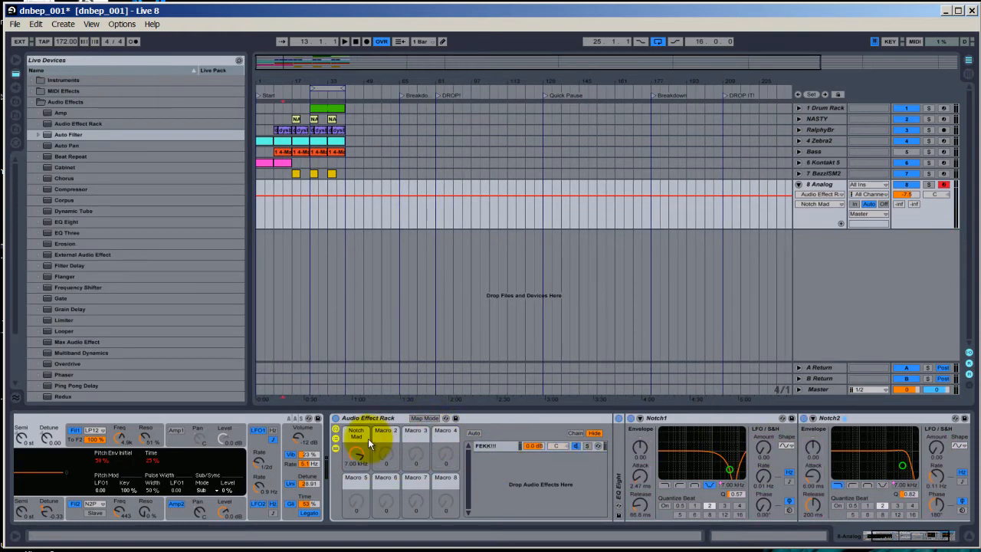
Lower the Notch Mad macro to about 146 Hz and switch Notch2 to the notch filter type
click(416, 418)
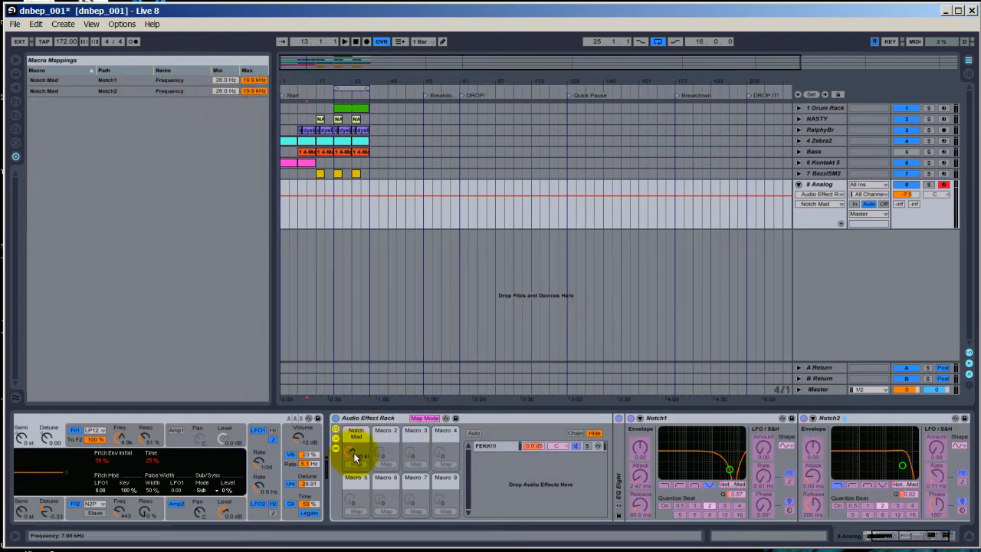
drag(349, 457, 348, 456)
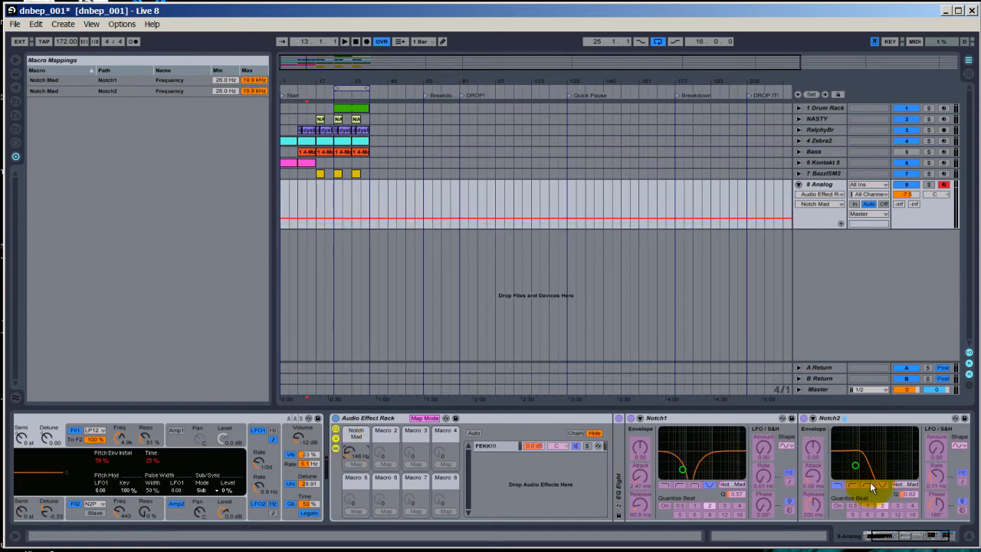
click(878, 488)
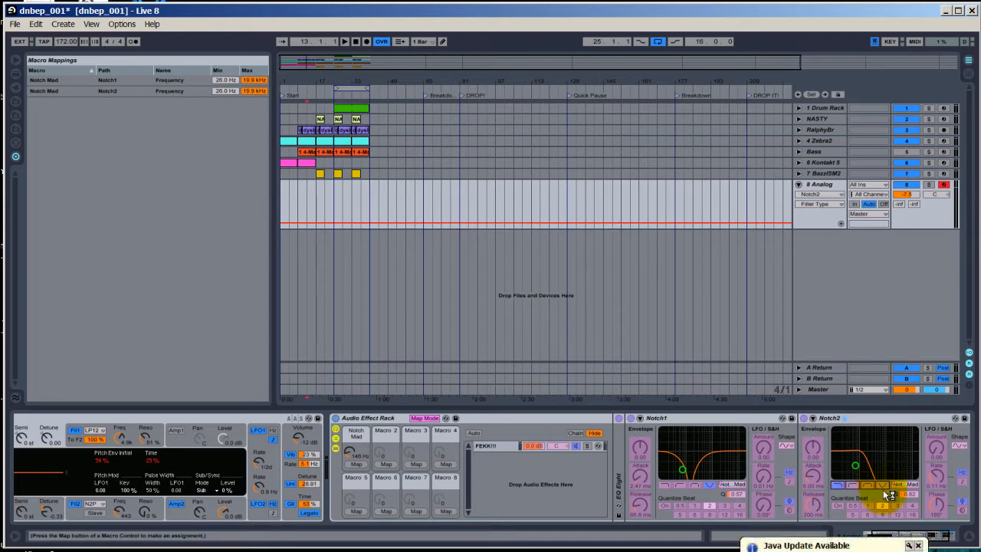
click(918, 546)
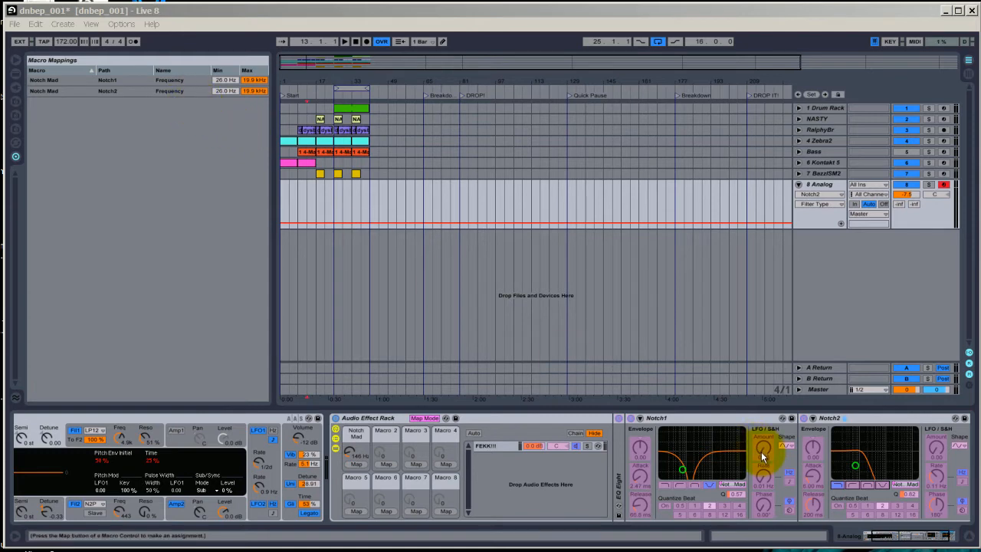
click(429, 418)
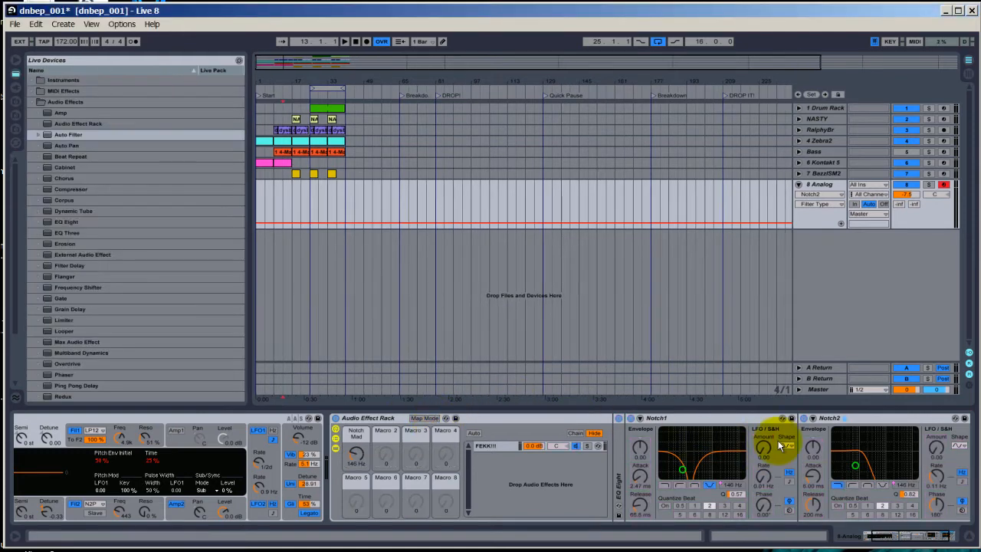
click(885, 486)
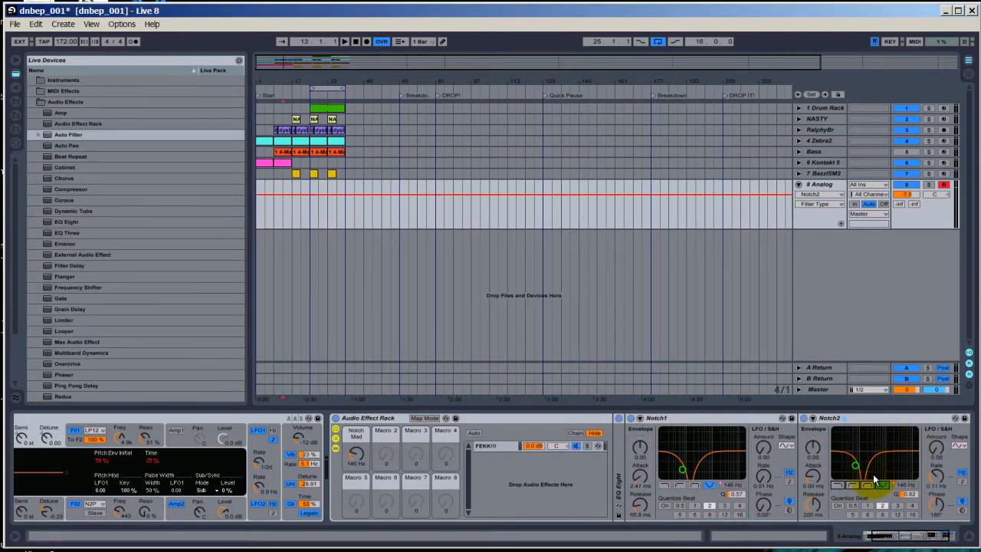
Lower Notch2's Q to about 0.73 and show the rack's macro mappings
click(908, 490)
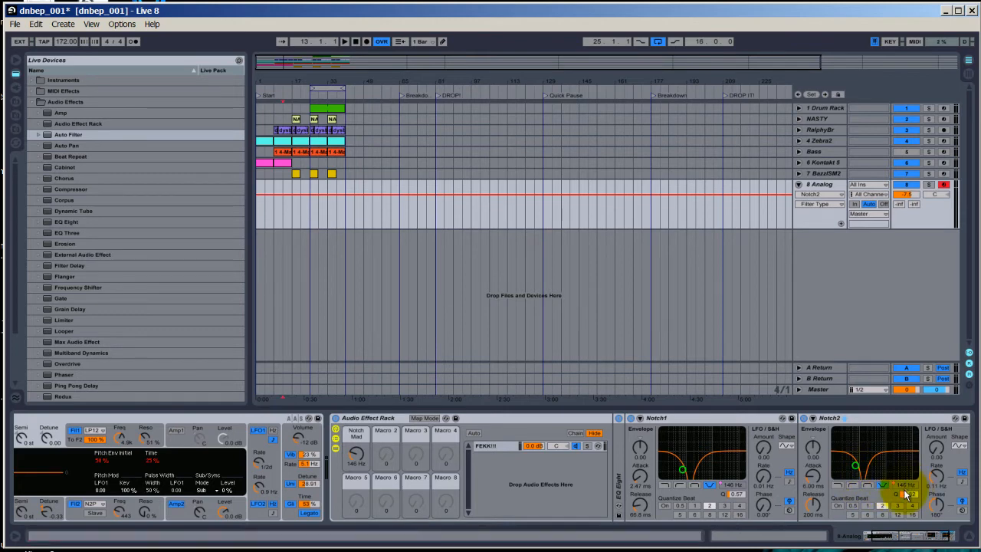
click(902, 488)
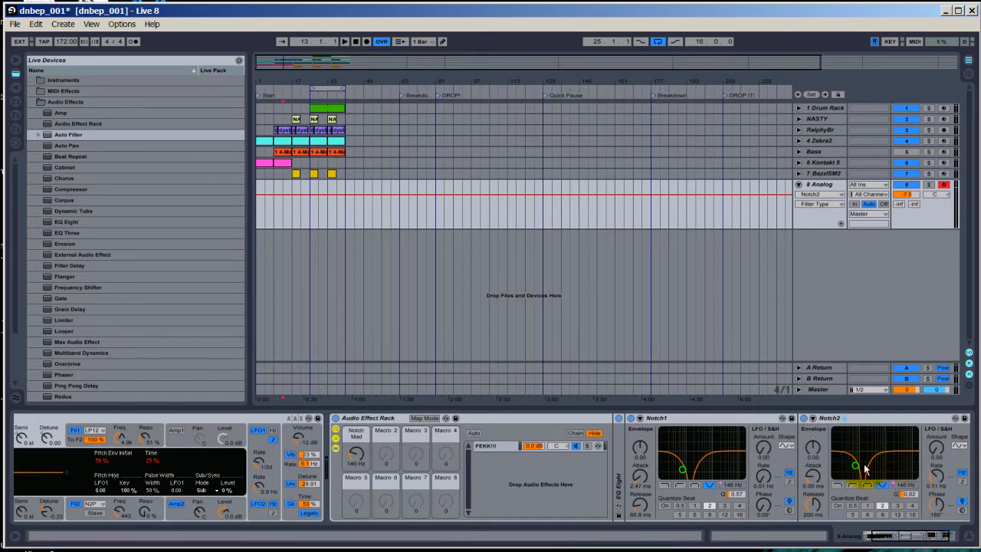
click(903, 485)
drag(868, 468, 878, 472)
click(424, 418)
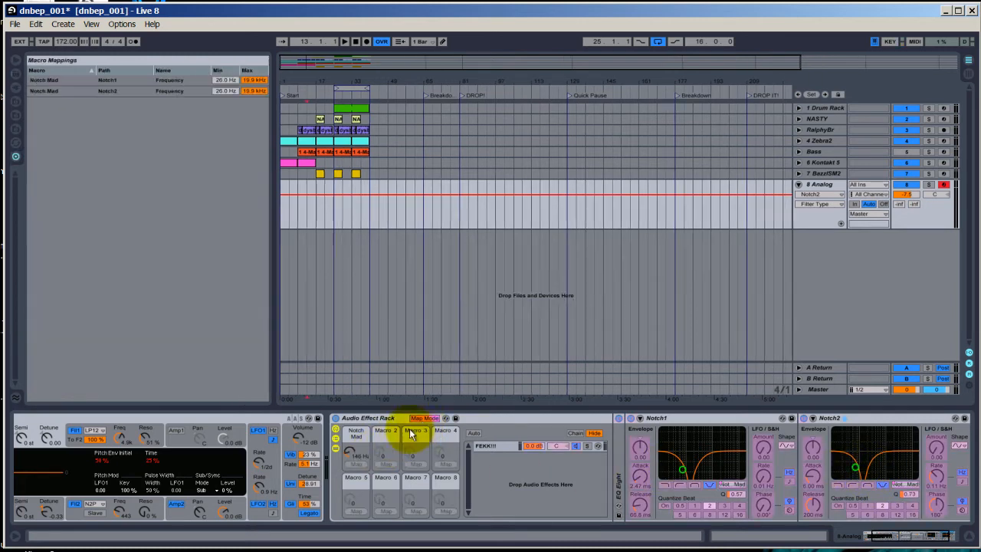
Remove Notch2's frequency from the Notch Mad mapping, set it to about 1.93 kHz, and lower Notch2's Q to 0.20
click(903, 484)
click(525, 494)
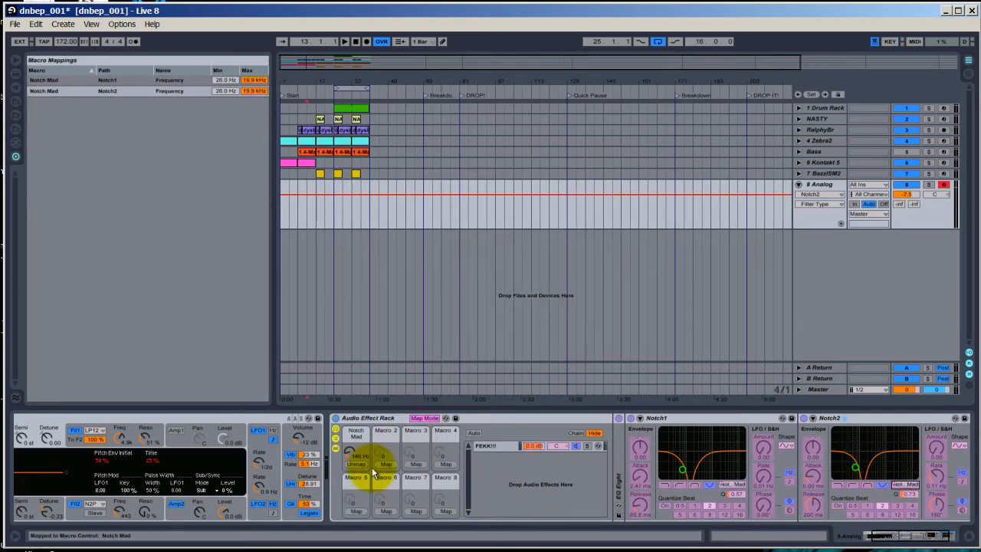
key(Delete)
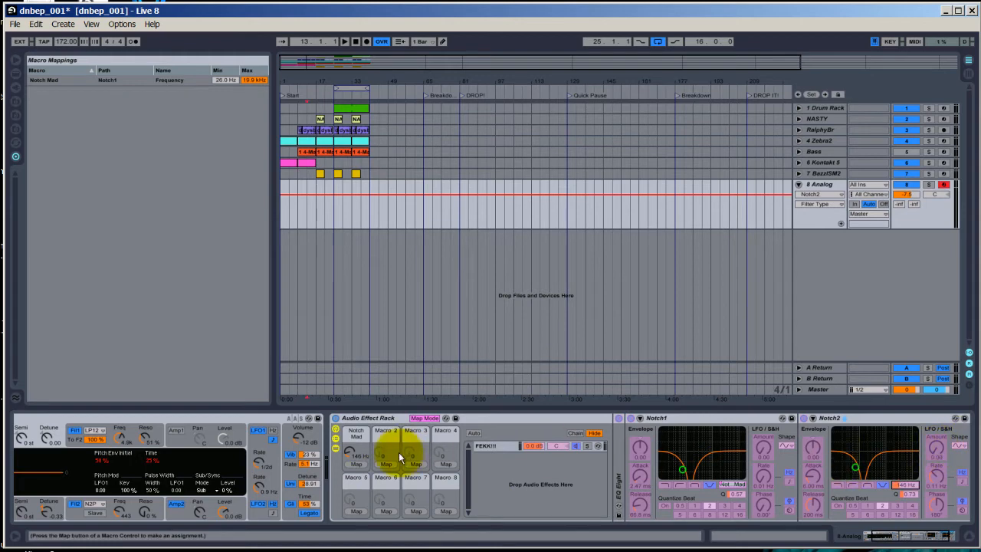
click(424, 419)
drag(900, 481, 908, 499)
click(909, 496)
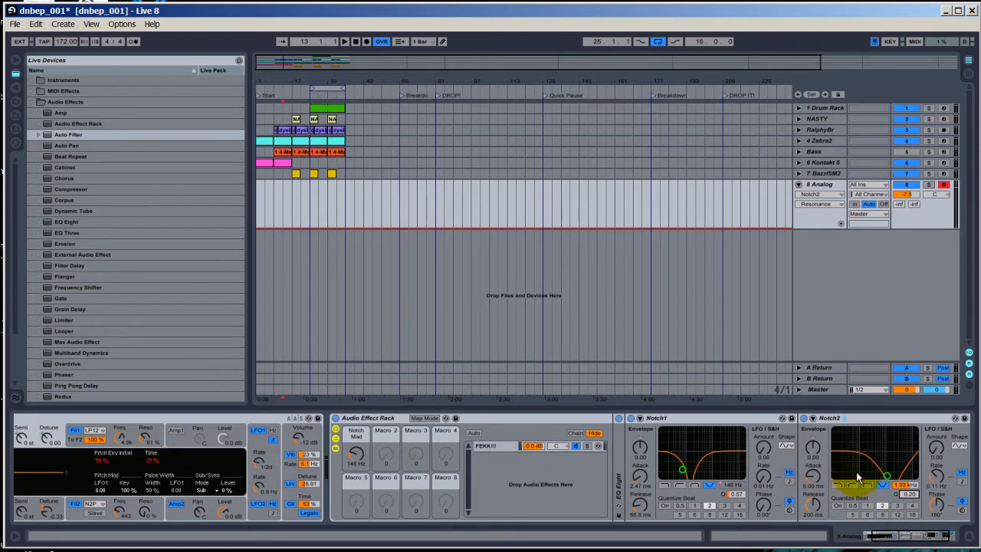
Map Notch2's frequency back to the Notch Mad macro
click(428, 420)
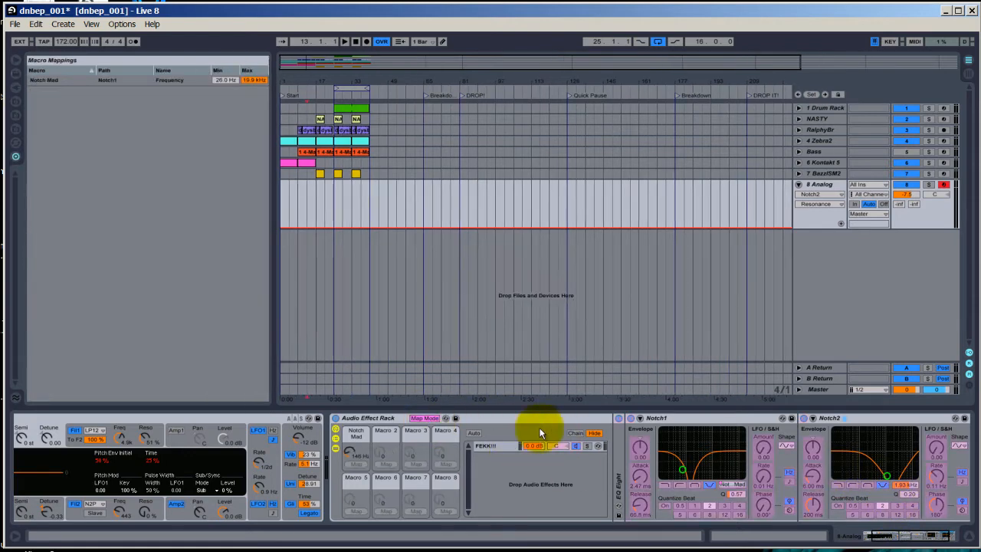
click(908, 484)
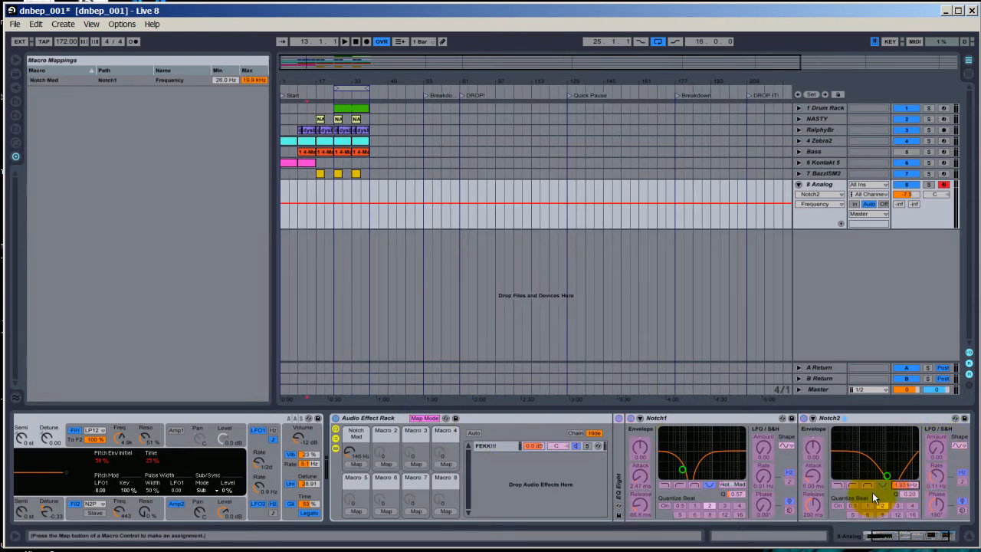
click(356, 464)
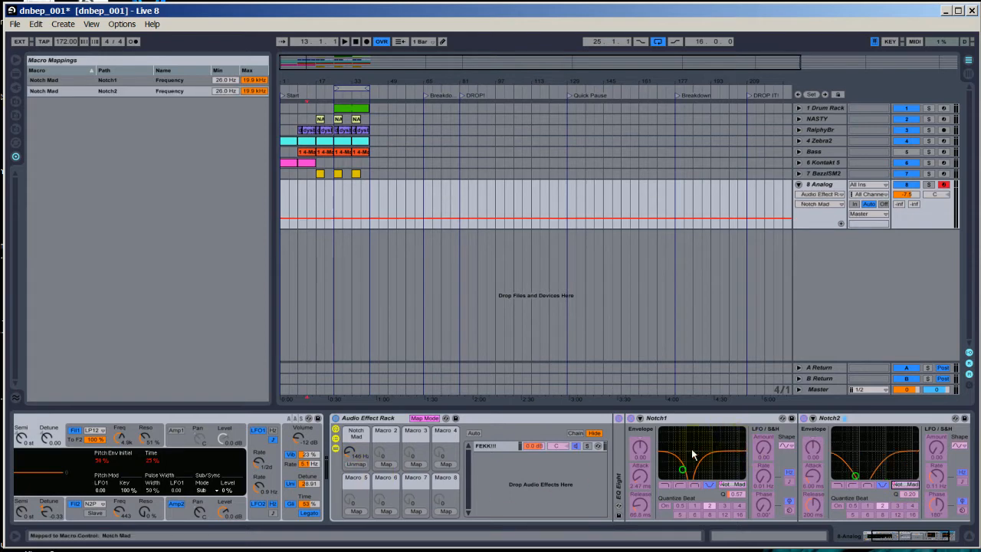
Set Notch Mad's mapping ranges to about 3.07 kHz–123 Hz for Notch1 and 346 Hz–5.17 kHz for Notch2, then sweep the macro to 51
click(197, 131)
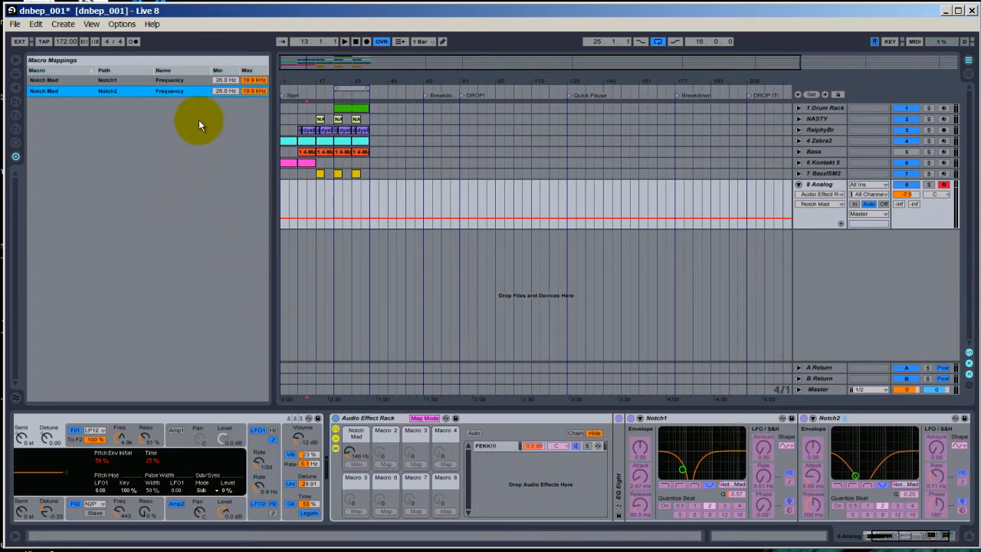
click(220, 81)
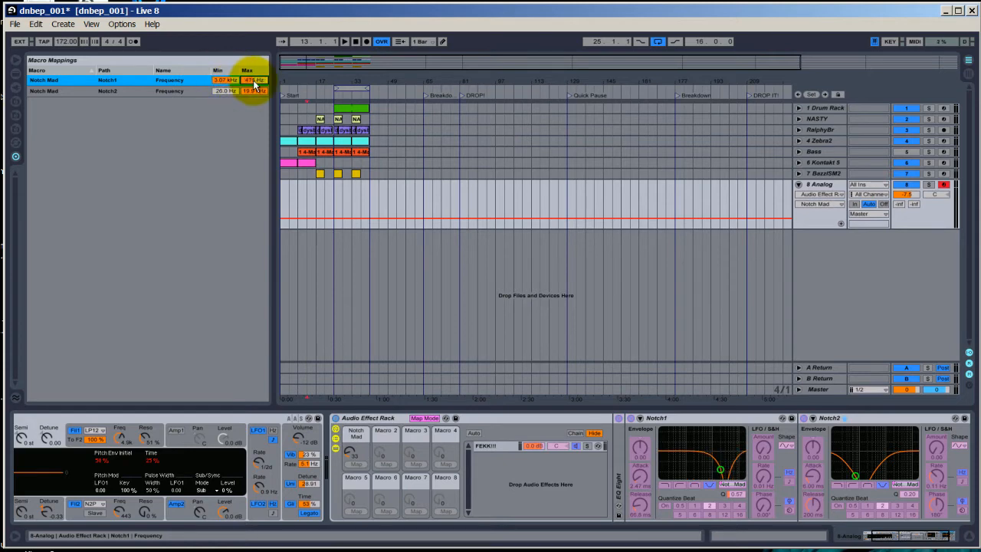
drag(229, 93, 260, 91)
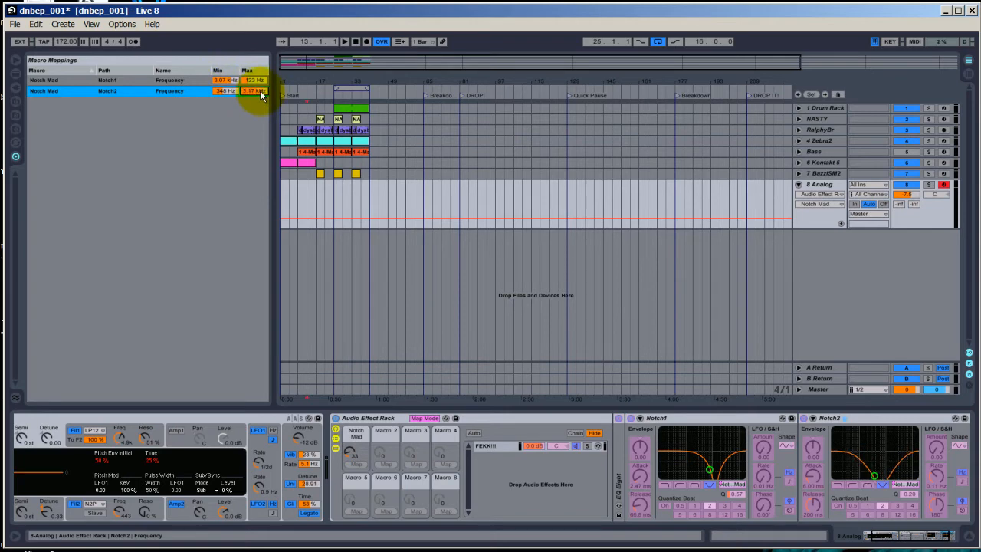
click(346, 449)
click(421, 418)
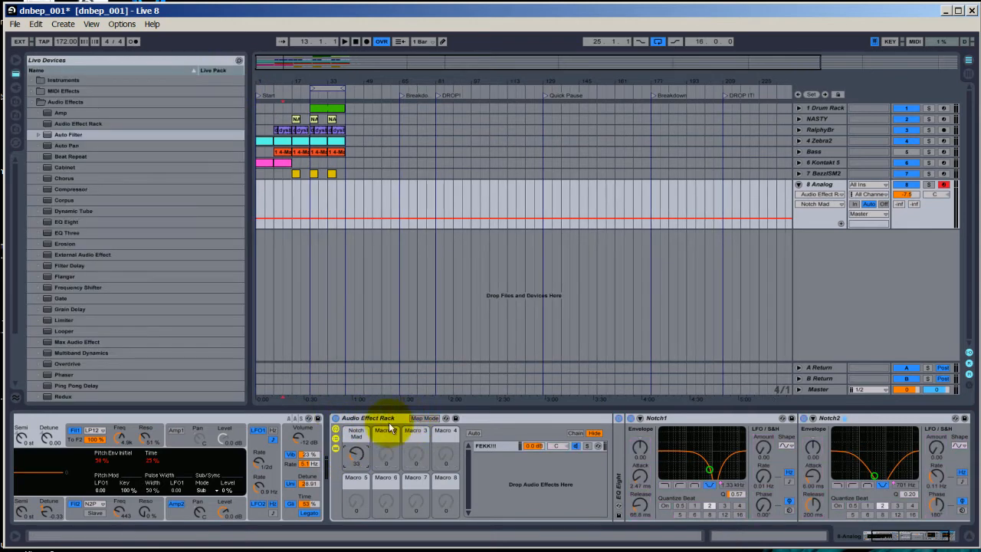
mouse_move(355, 449)
mouse_down()
mouse_move(360, 467)
mouse_move(355, 457)
mouse_up()
Widen the mapping ranges to 19.9 kHz–26 Hz for Notch1 and 26 Hz–19.9 kHz for Notch2, and sweep Notch Mad to 98
click(433, 420)
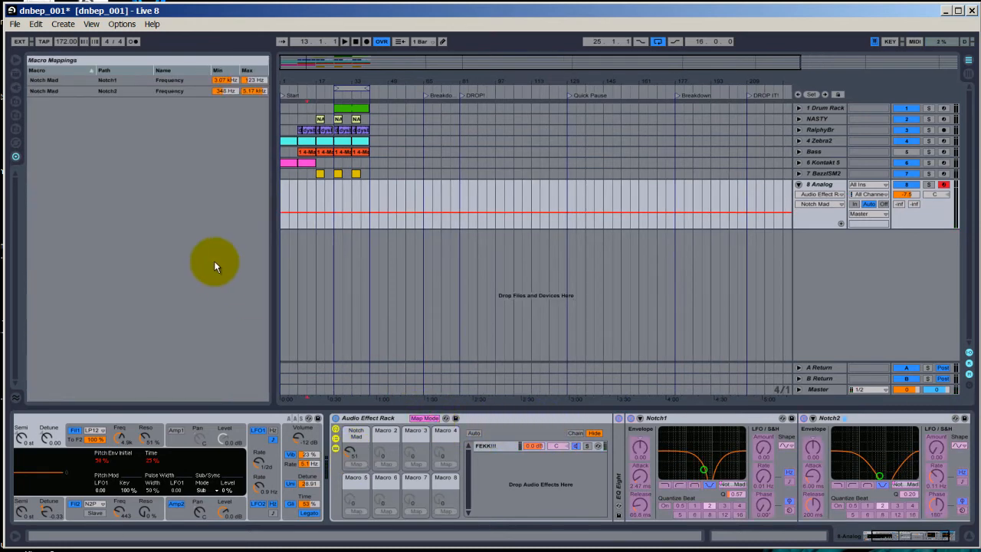
click(230, 81)
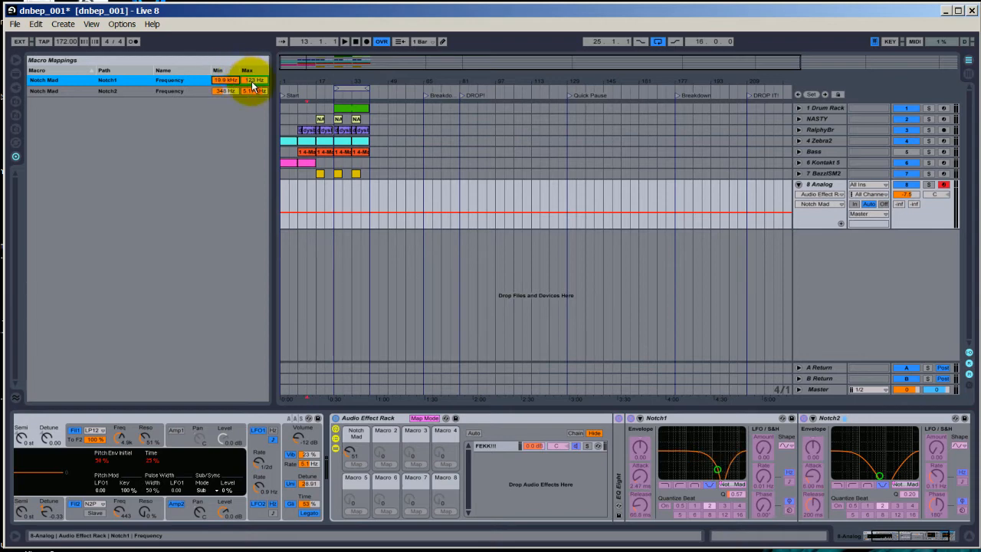
mouse_move(252, 82)
mouse_down()
mouse_move(223, 95)
mouse_move(257, 86)
mouse_up()
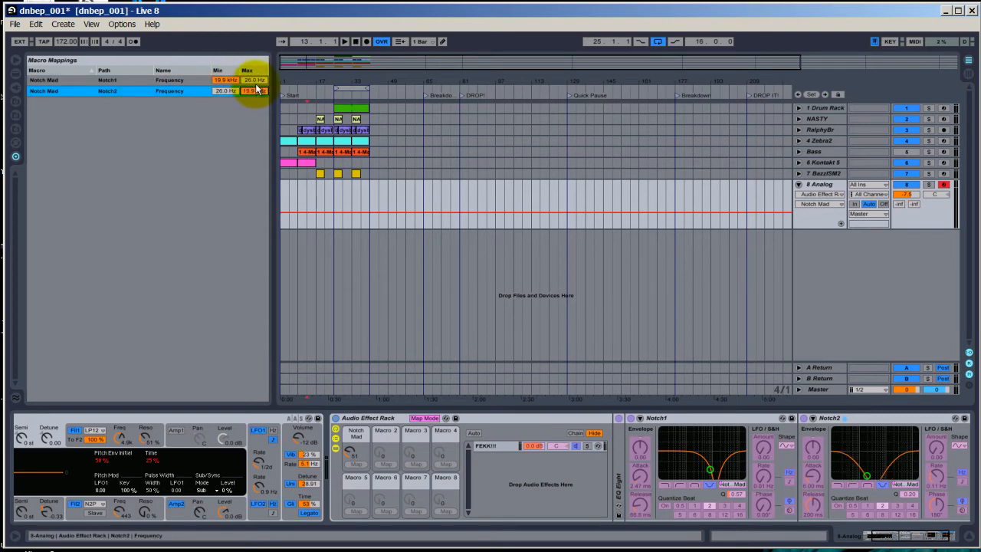
click(423, 418)
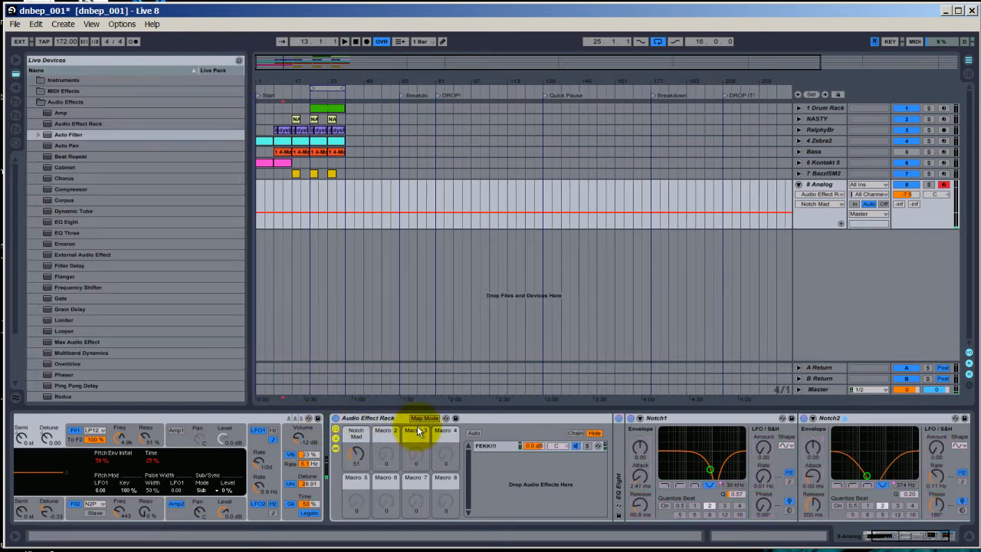
drag(357, 452, 359, 449)
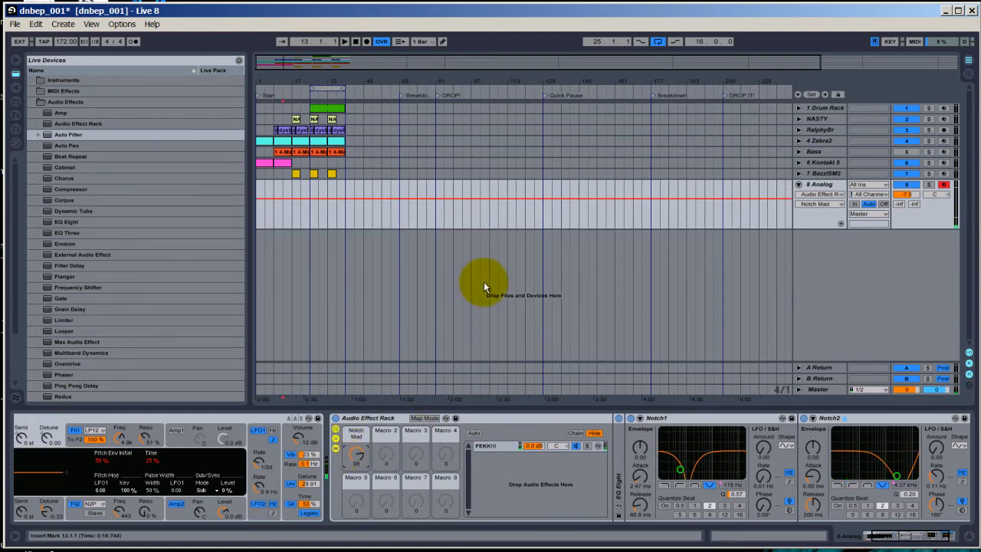
click(116, 25)
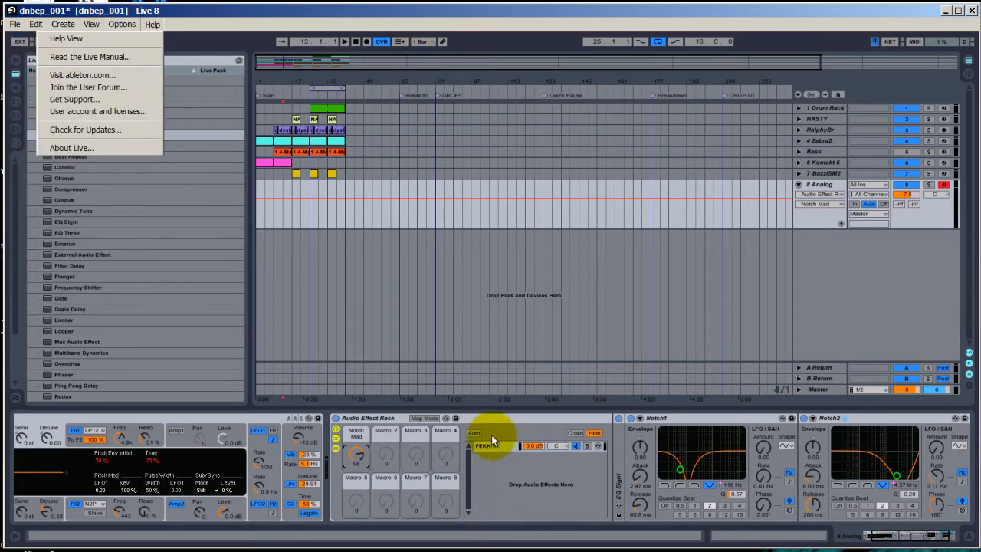
click(453, 432)
Set Notch1's mapping range to about 282 Hz–1.09 kHz and Notch2's minimum to 428 Hz, and sweep Notch Mad to 19
click(424, 417)
click(227, 91)
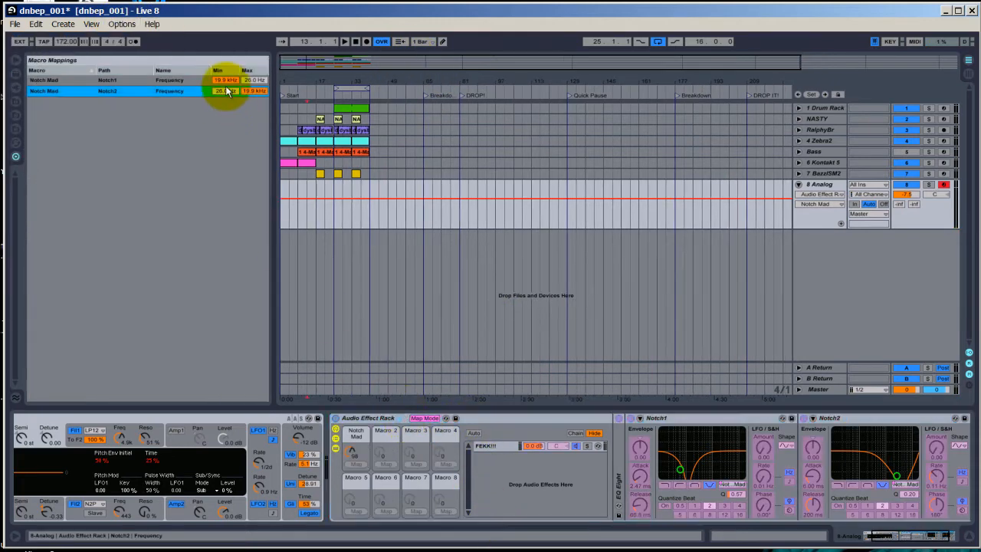
drag(224, 93, 252, 88)
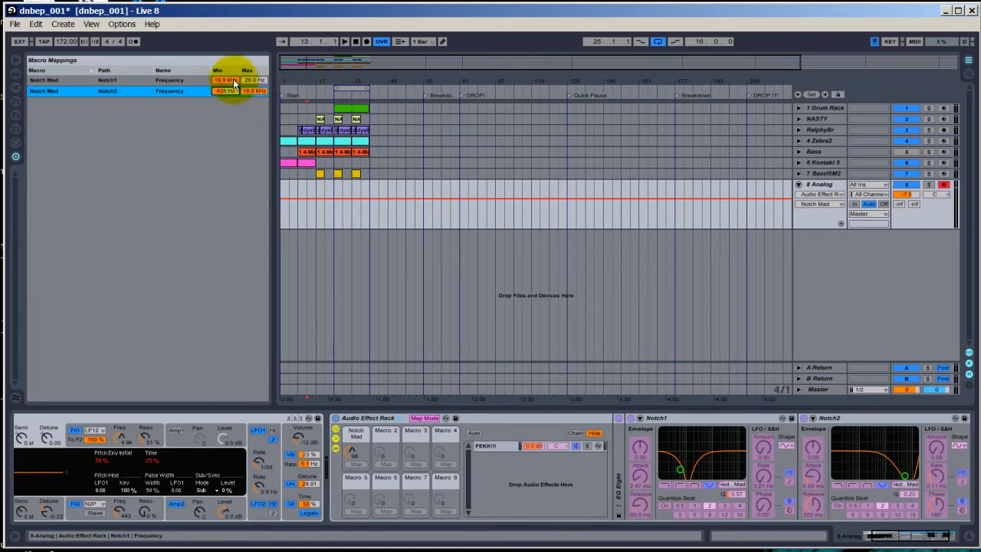
click(253, 80)
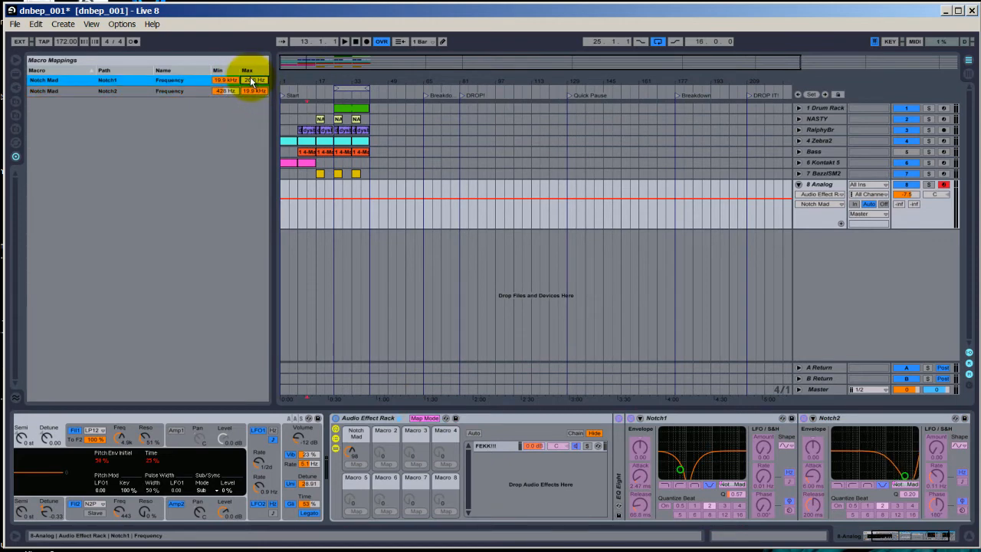
drag(250, 80, 249, 80)
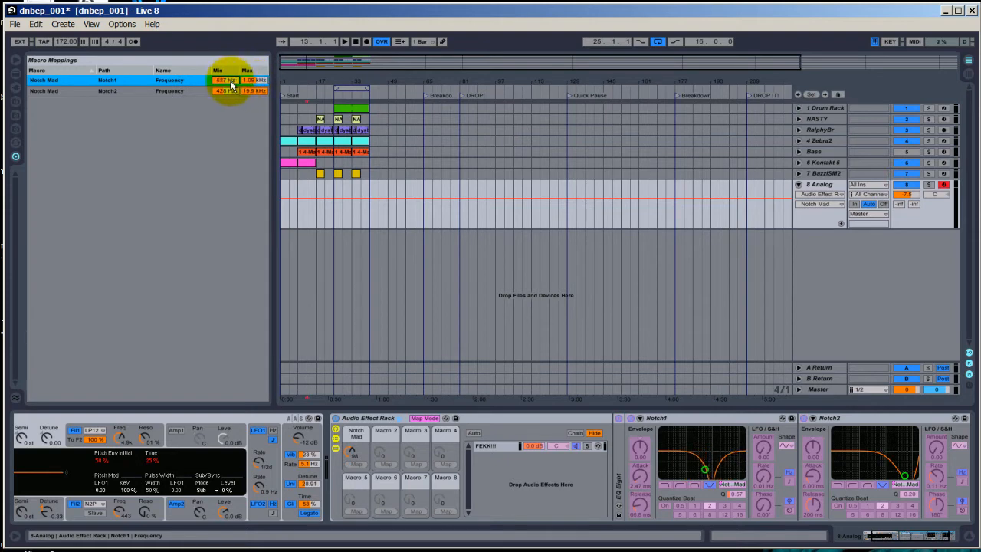
click(426, 418)
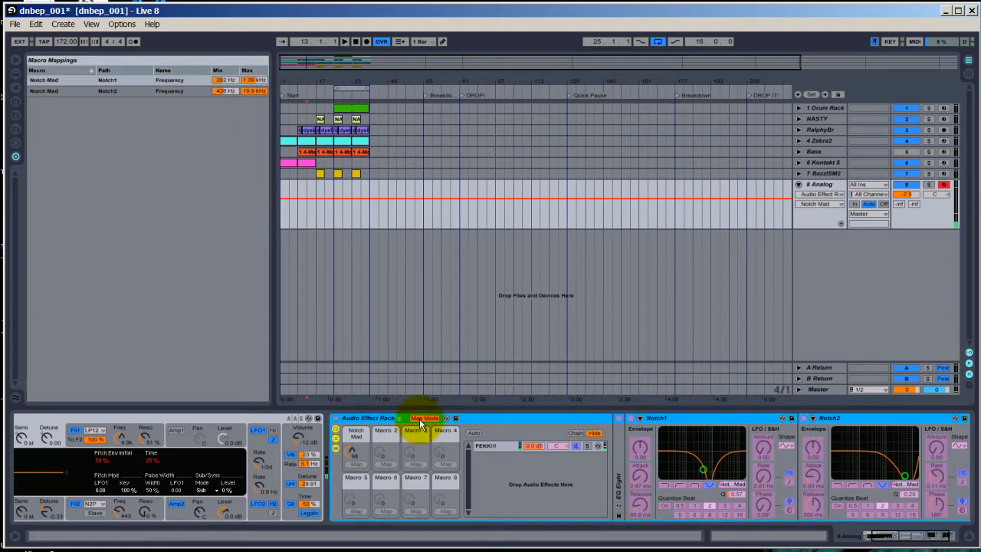
drag(361, 458, 358, 454)
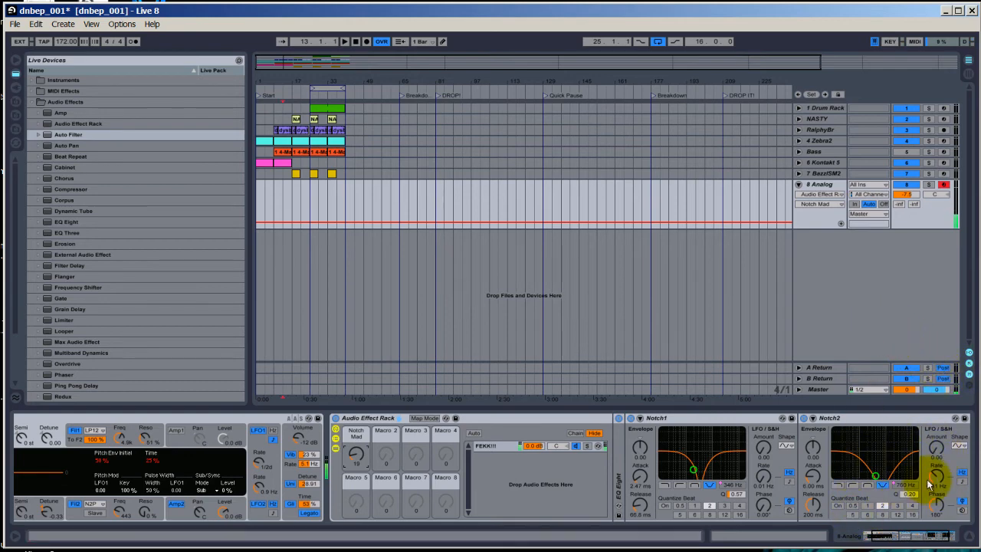
Set Notch2's LFO amount to about 23.8, its rate to 0.32 Hz and its phase to 0°
click(935, 448)
click(907, 423)
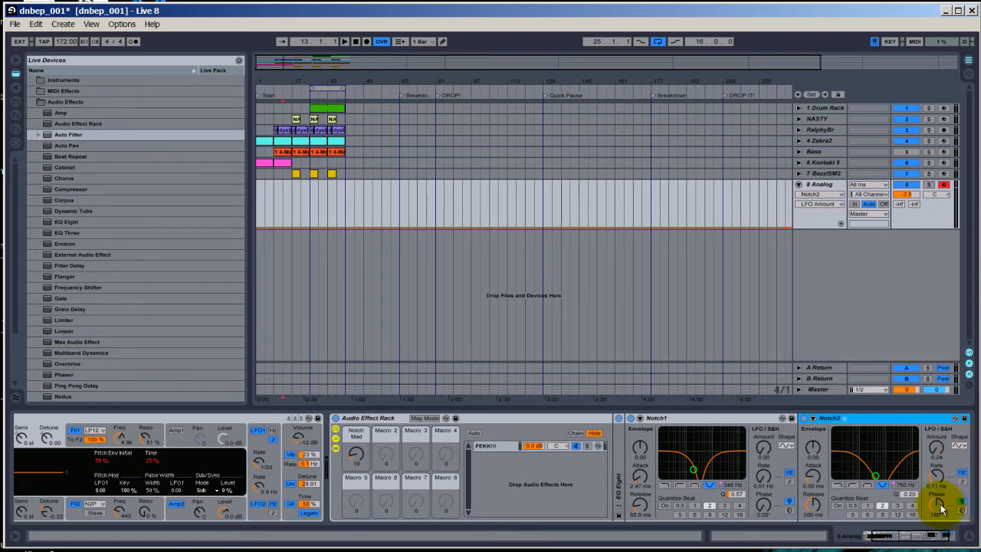
drag(936, 504, 935, 544)
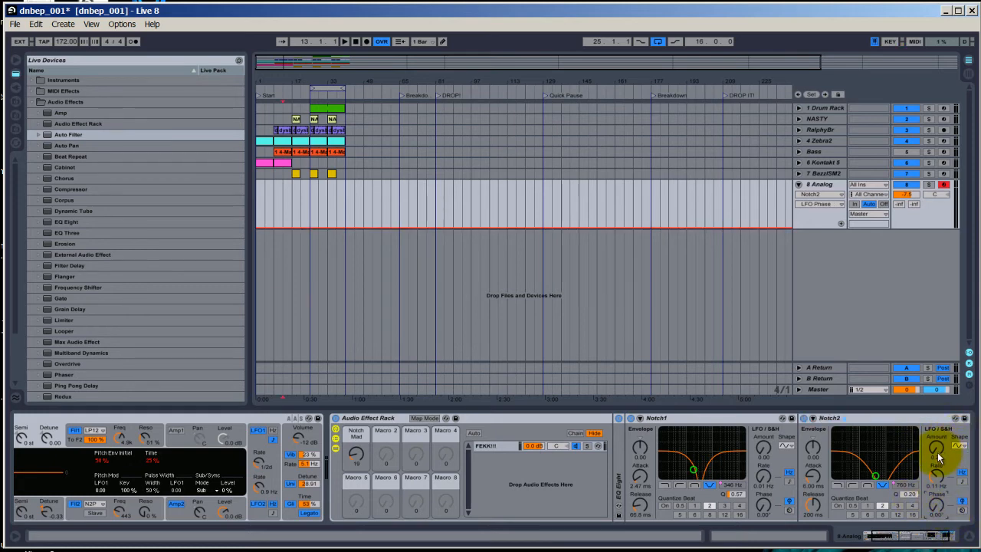
drag(937, 452, 937, 428)
drag(937, 475, 938, 451)
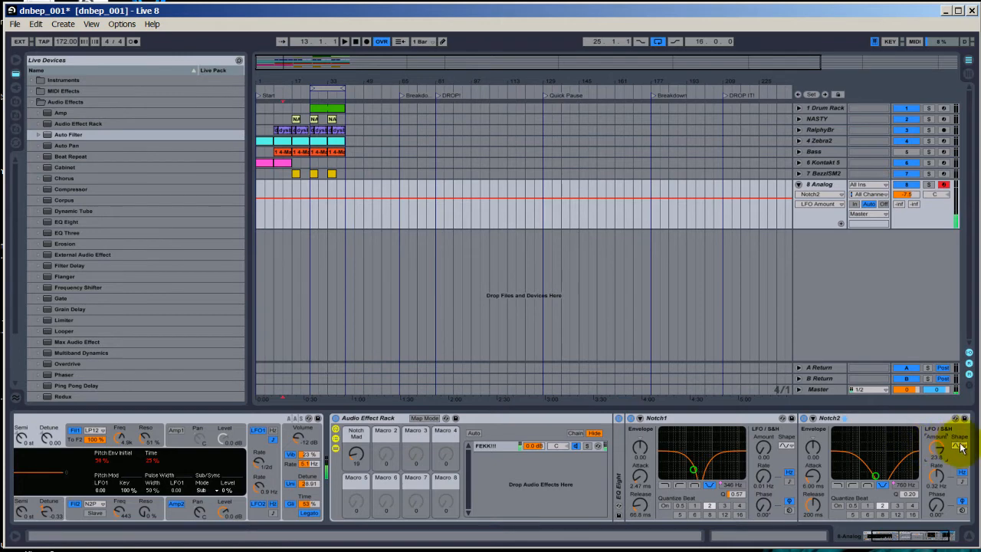
Change Notch2's LFO shape to triangle and sweep the Notch Mad macro, ending at 0
click(961, 446)
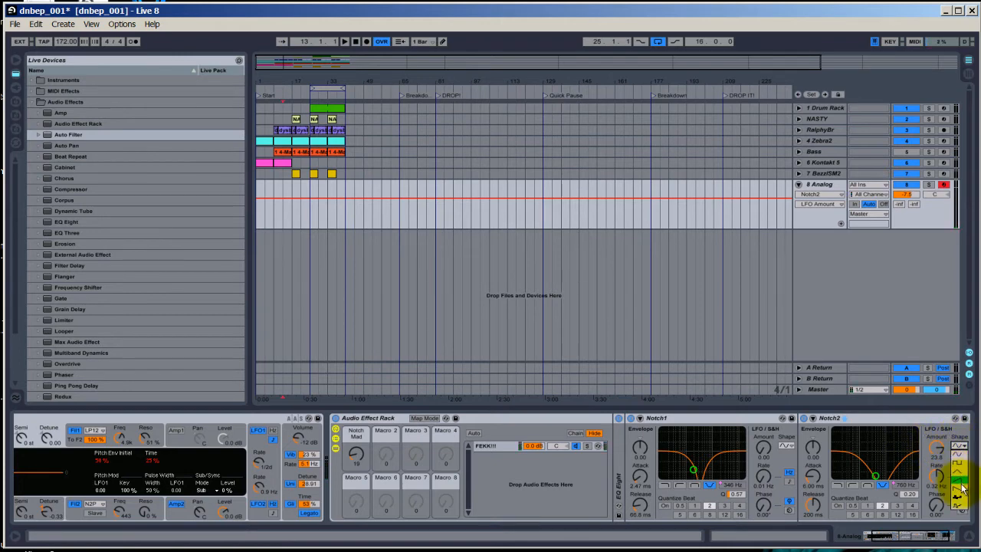
click(960, 458)
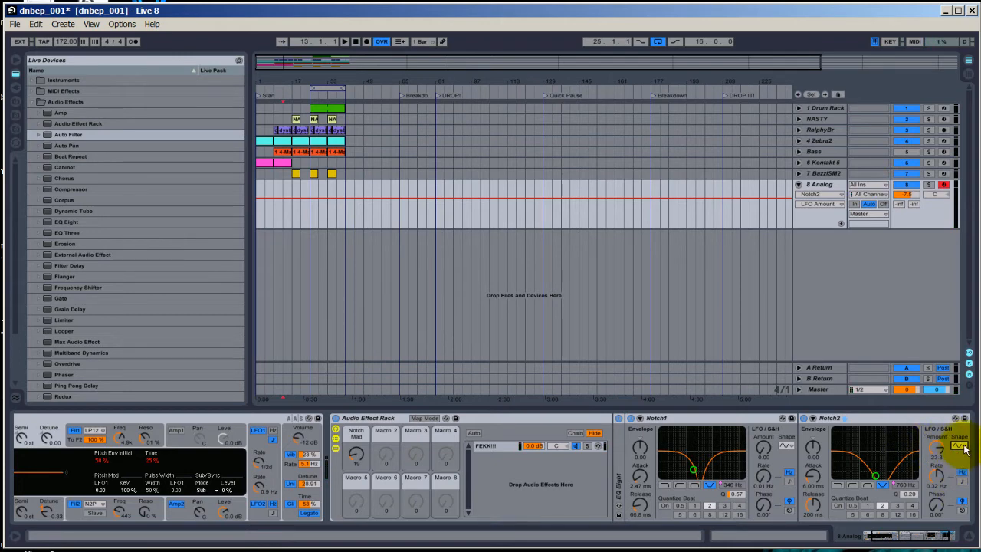
click(960, 446)
click(960, 459)
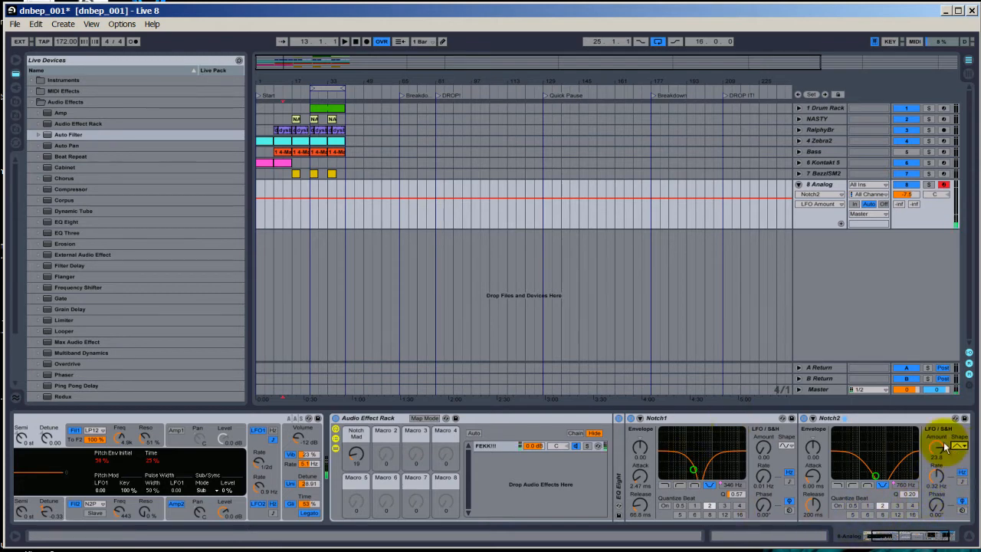
drag(355, 453, 357, 457)
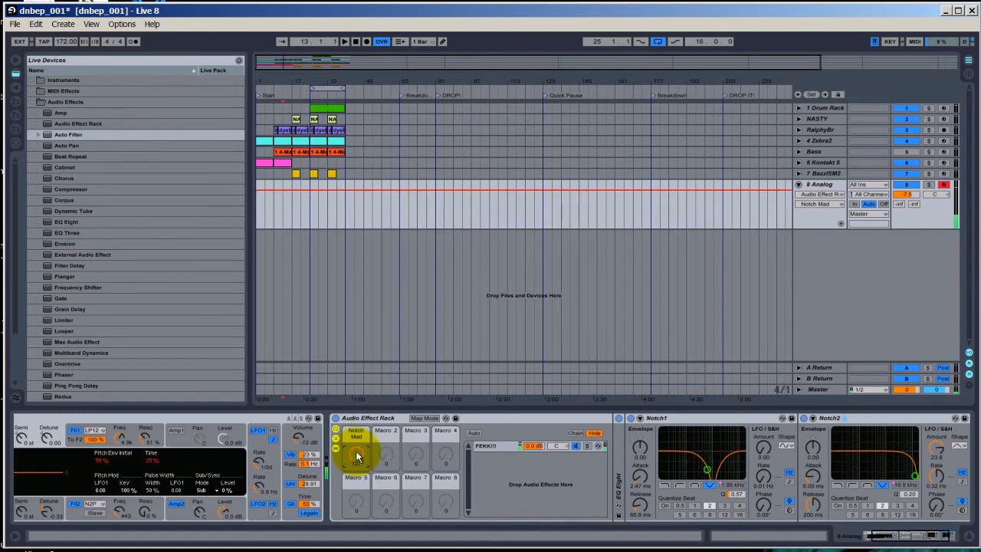
Fold the Notch1 and Notch2 devices and add a Flanger after Notch2 in the effect rack
double_click(698, 417)
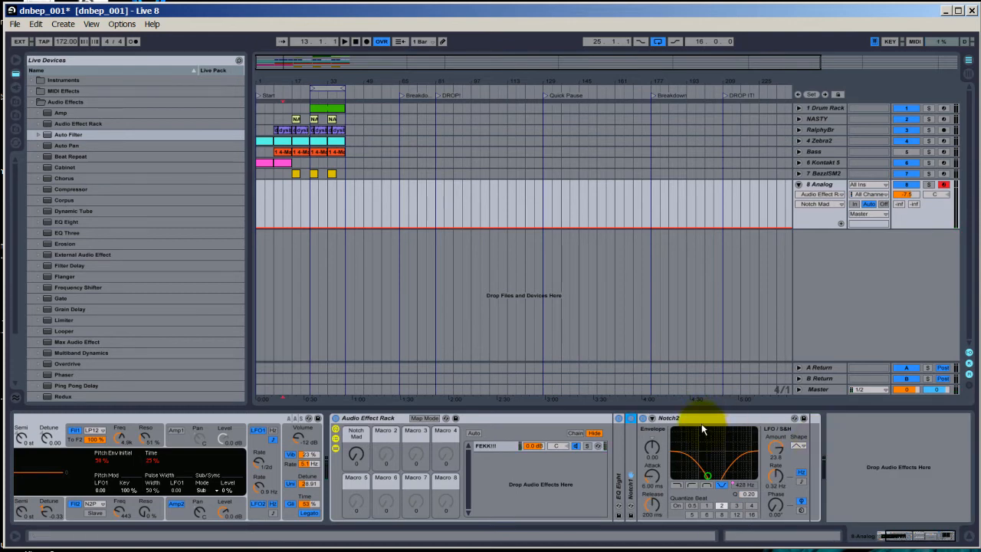
double_click(699, 419)
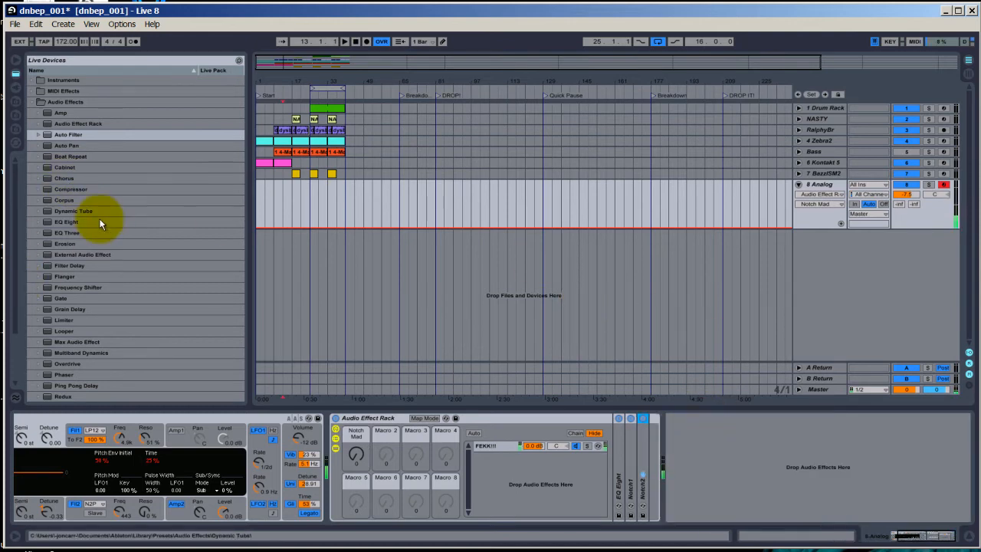
click(53, 243)
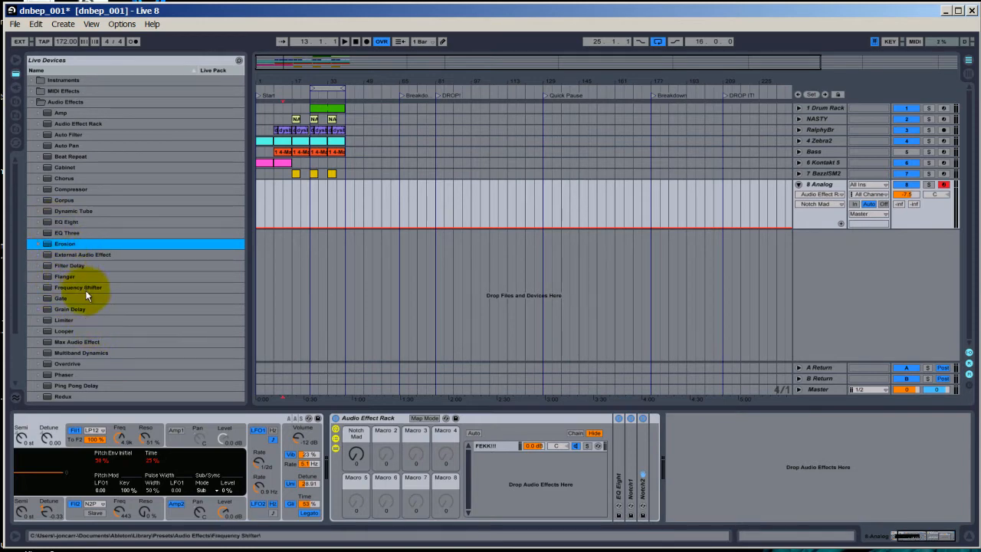
scroll(82, 310, down, 3)
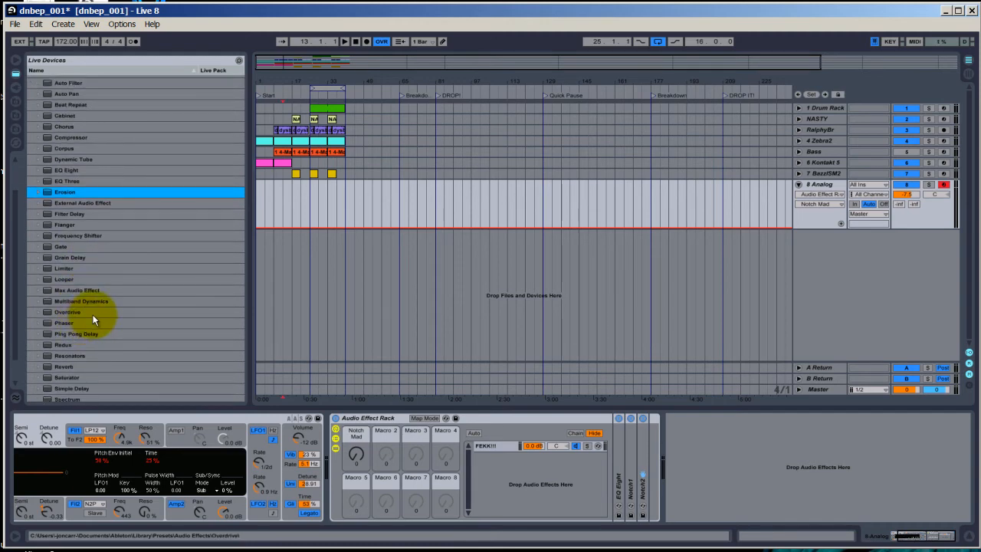
scroll(94, 320, down, 2)
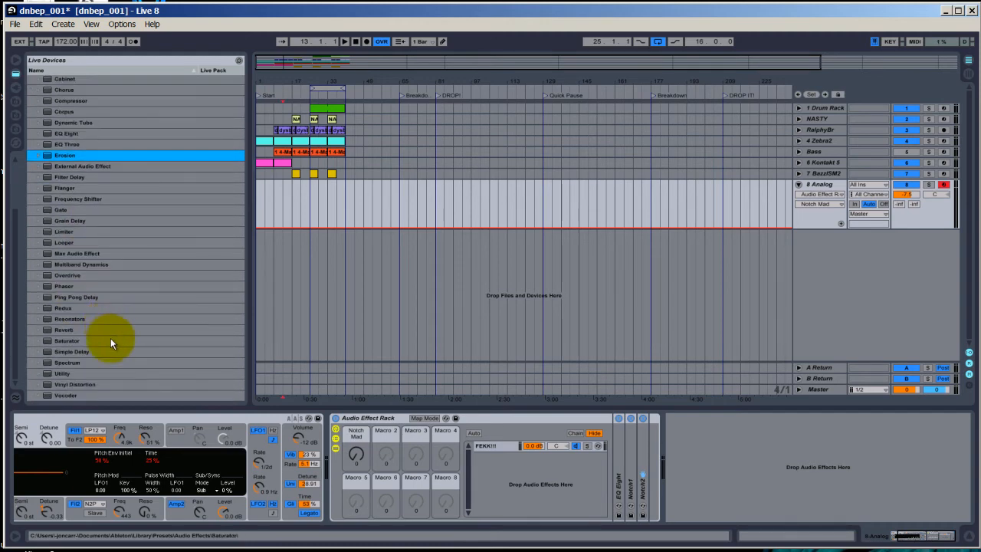
scroll(111, 342, up, 5)
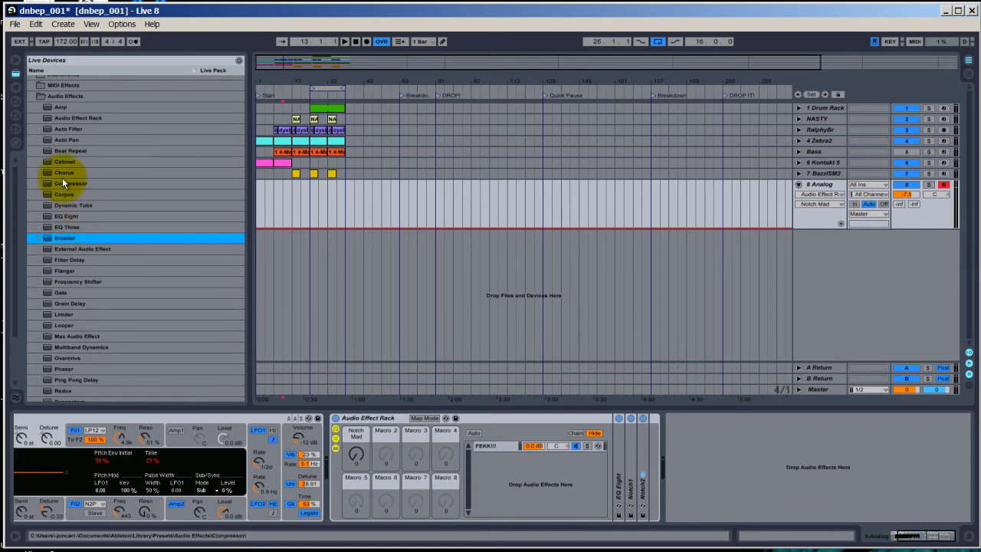
click(62, 174)
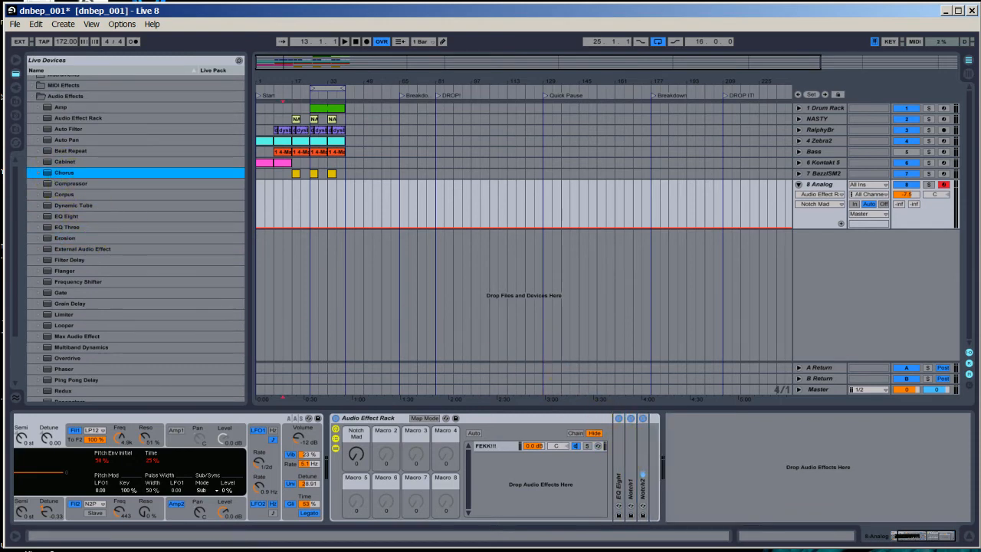
scroll(109, 214, down, 2)
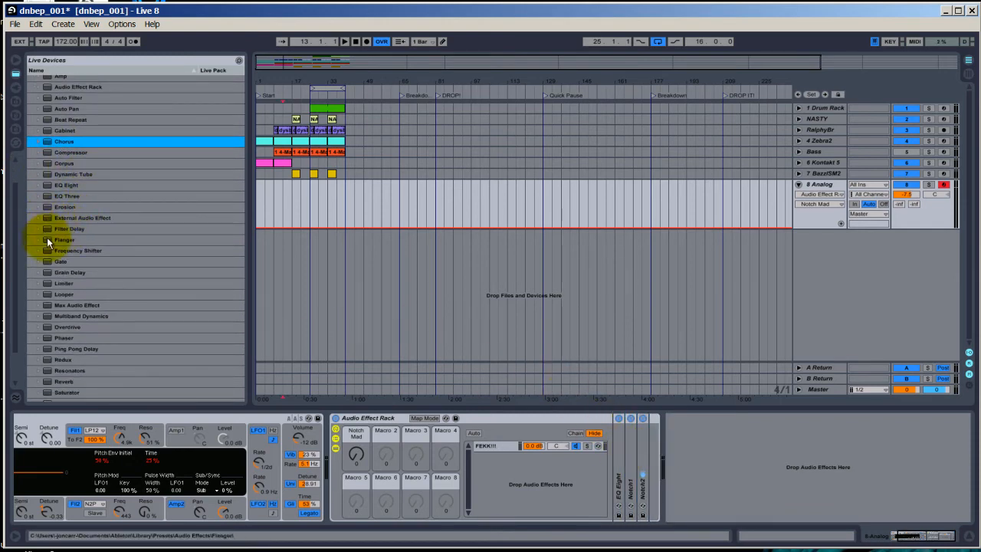
drag(47, 237, 649, 451)
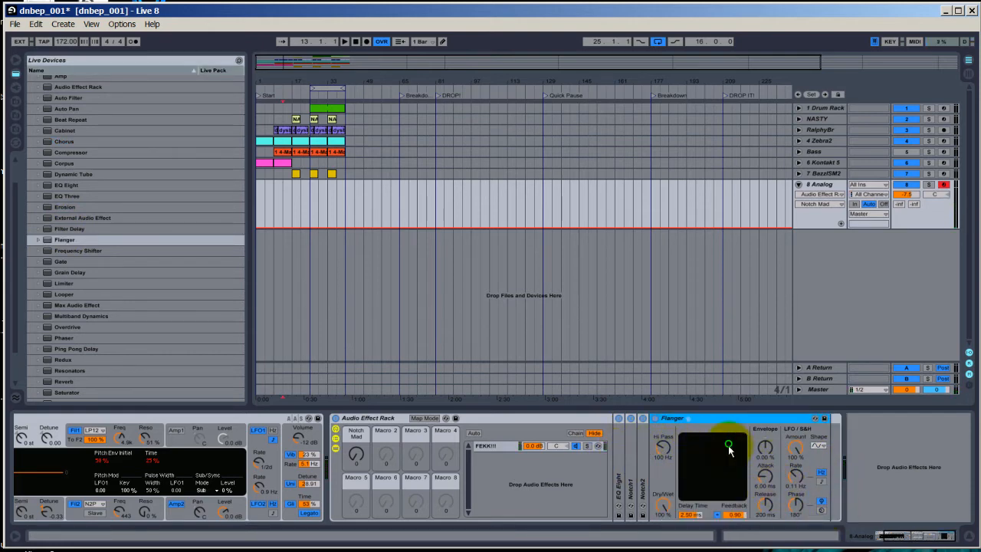
Set the Flanger's LFO amount to 46%, dry/wet to 37.3%, delay time to 1.17 ms, feedback to 0.63 and envelope to 31.7%
click(793, 452)
drag(728, 444, 710, 478)
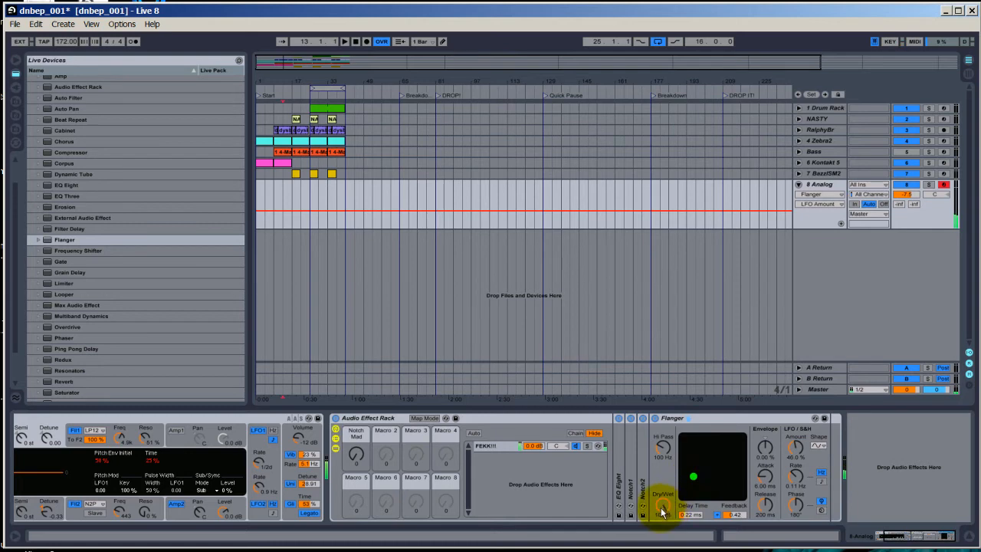
drag(662, 506, 662, 515)
drag(695, 478, 733, 462)
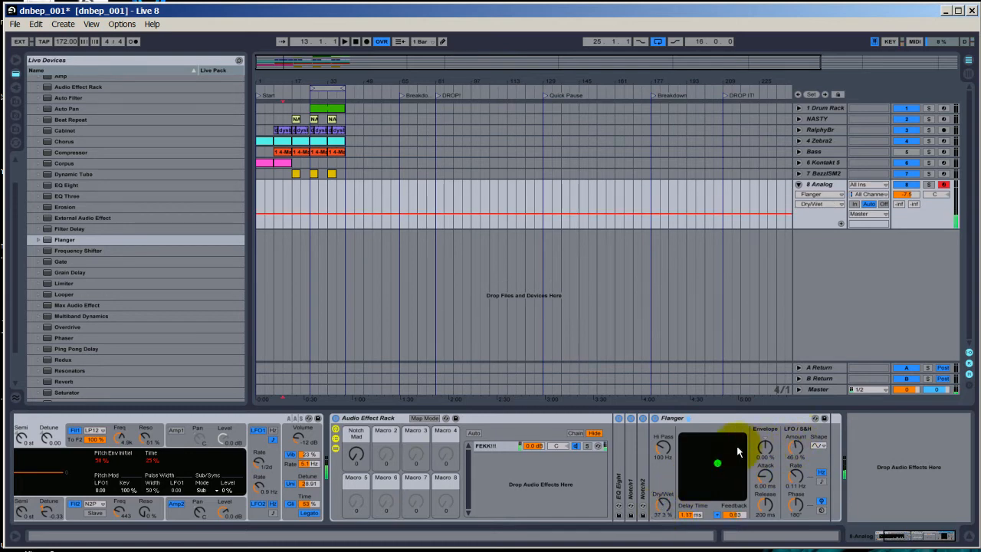
click(763, 449)
drag(759, 450, 766, 450)
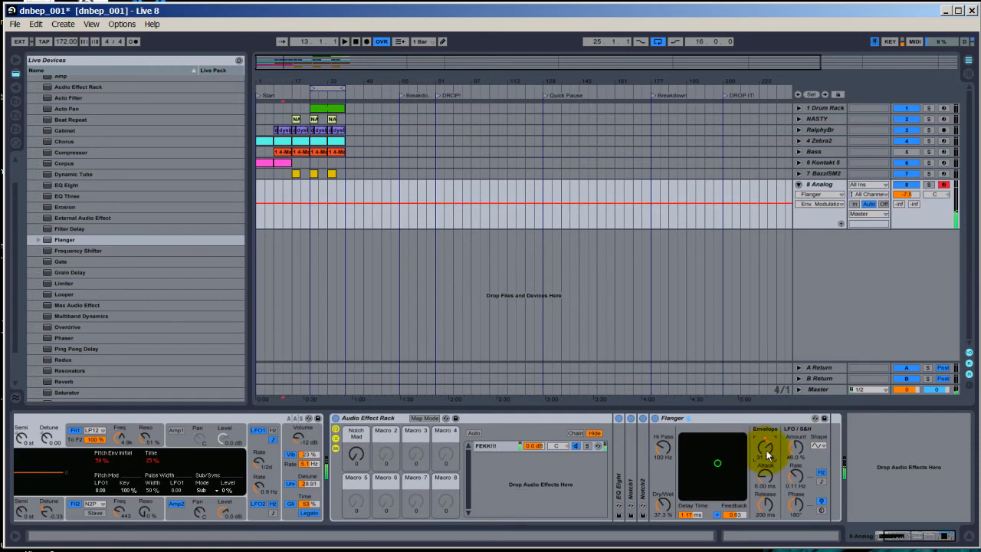
Sync the Flanger's LFO to tempo with rate 1/16, triangle shape, 0° phase and 137° offset
click(821, 480)
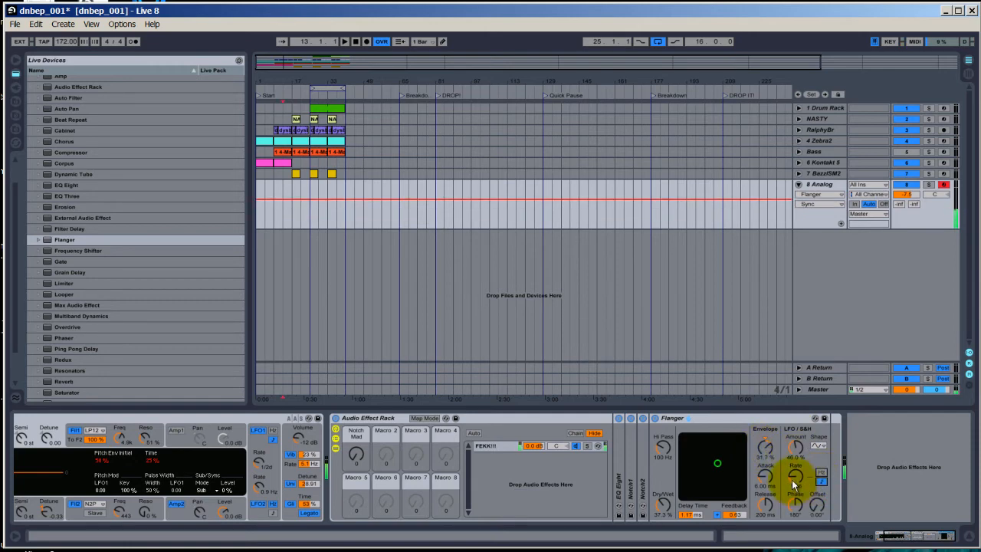
click(793, 479)
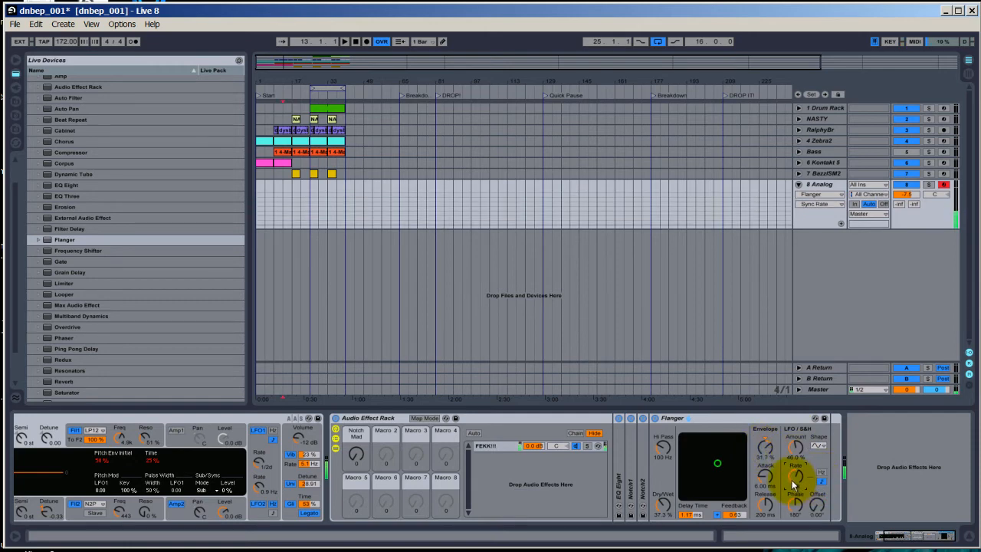
drag(793, 479, 795, 478)
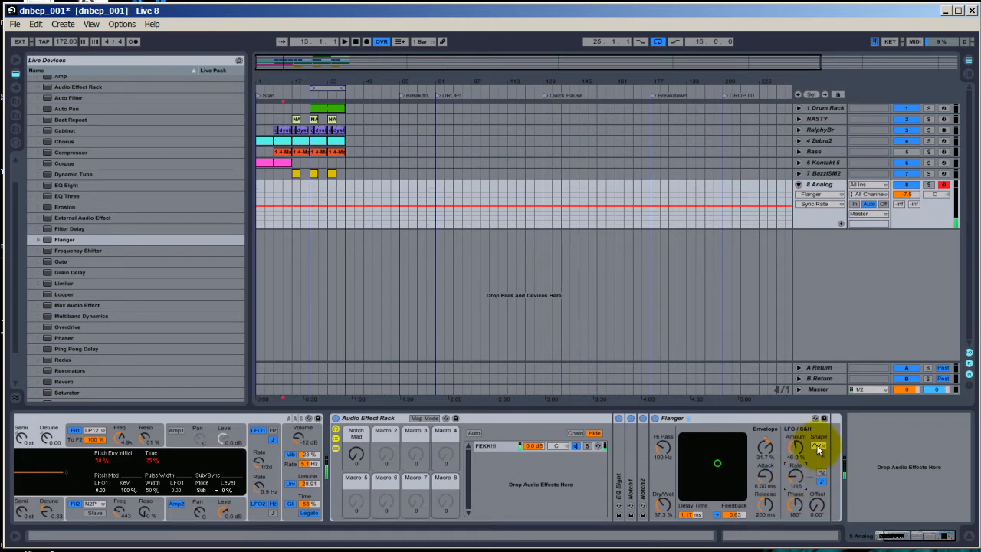
click(816, 450)
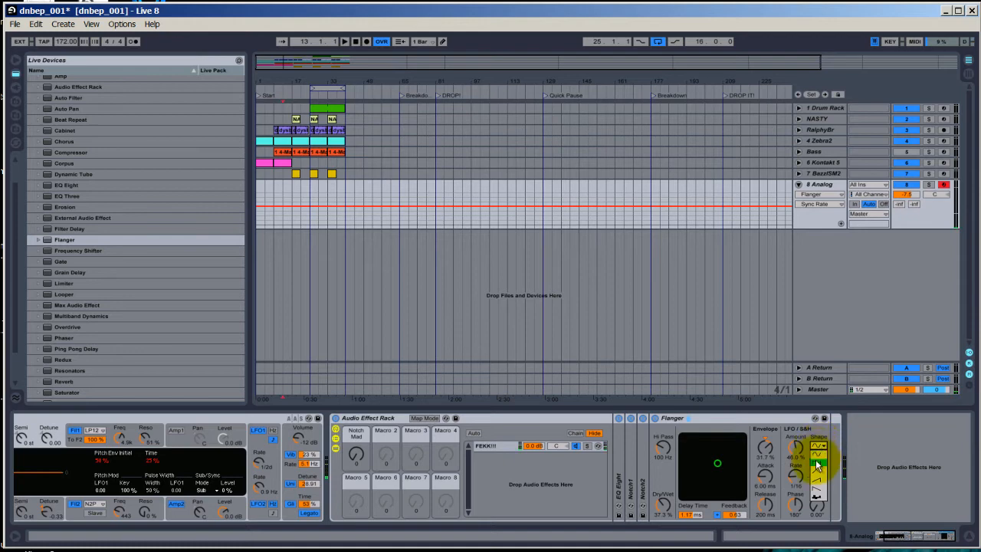
click(819, 475)
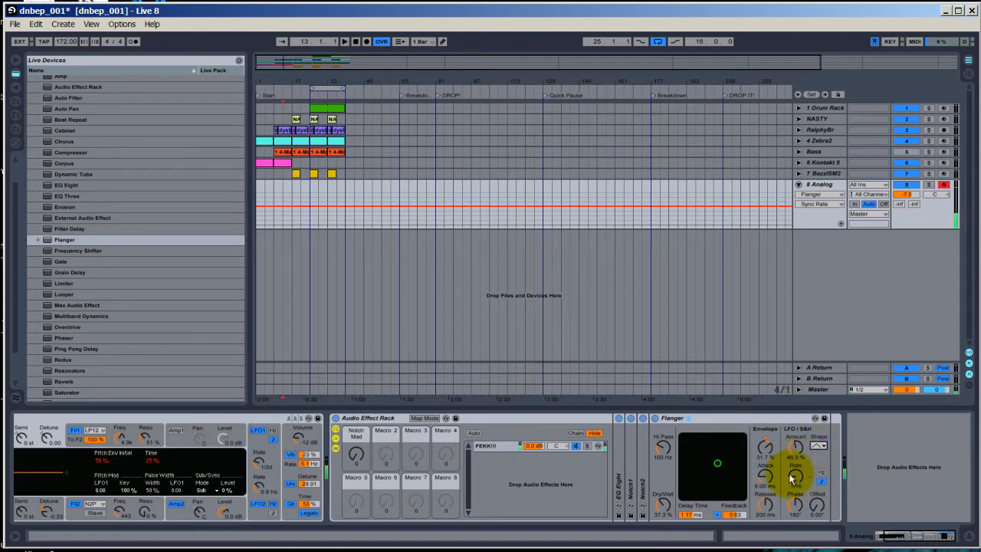
mouse_move(803, 505)
mouse_down()
mouse_move(815, 508)
mouse_move(809, 502)
mouse_up()
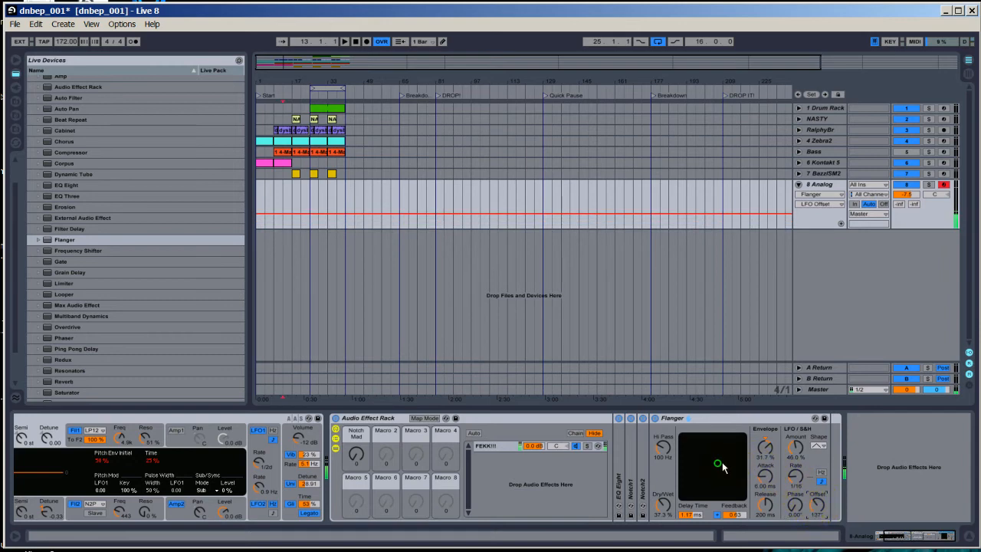
Set the Flanger's dry/wet to 39.7%, delay time to 0.60 ms and feedback to 0.33, and sweep the Notch Mad macro, ending at 0
drag(666, 499, 657, 515)
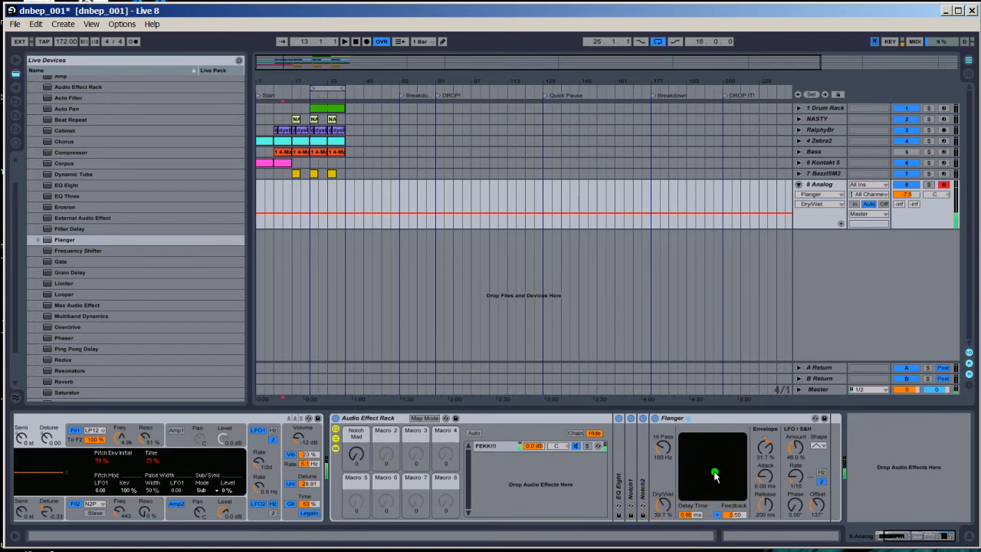
mouse_move(714, 476)
mouse_down()
mouse_move(689, 465)
mouse_move(699, 483)
mouse_move(741, 469)
mouse_move(709, 468)
mouse_up()
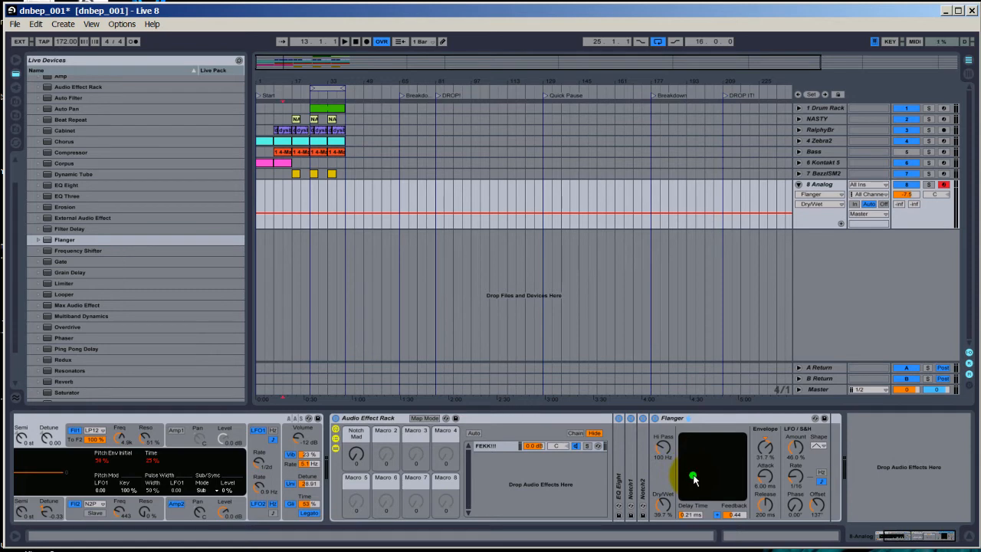
drag(693, 479, 714, 466)
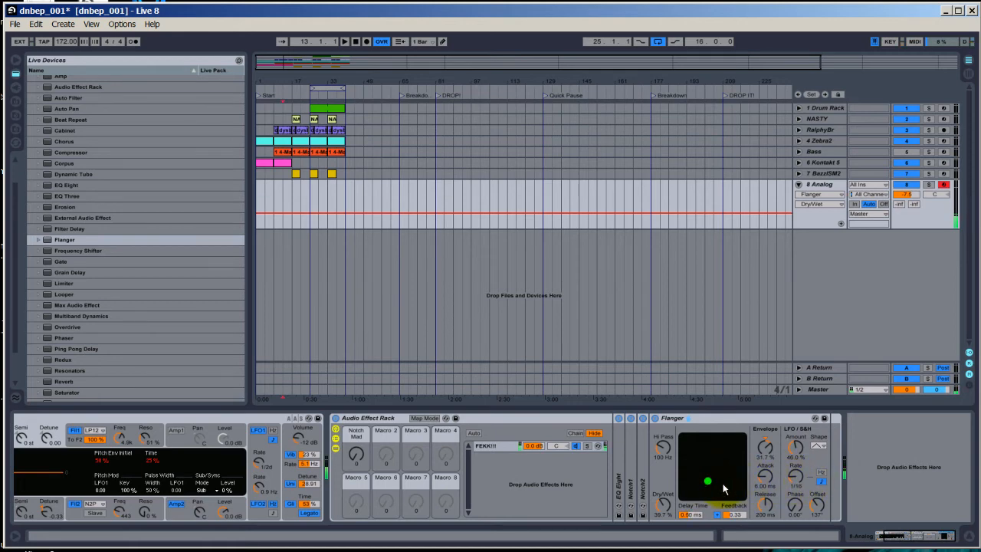
click(354, 454)
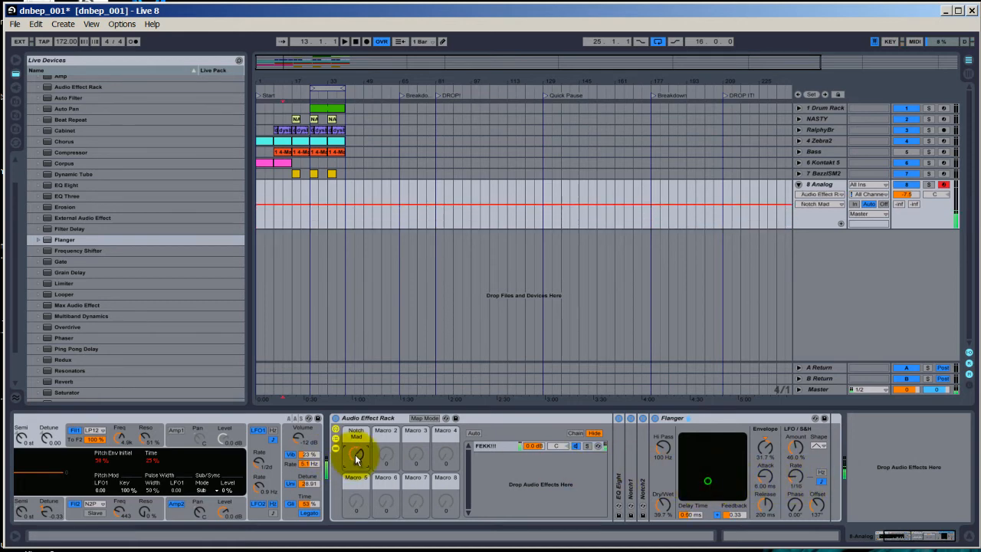
drag(355, 457, 355, 463)
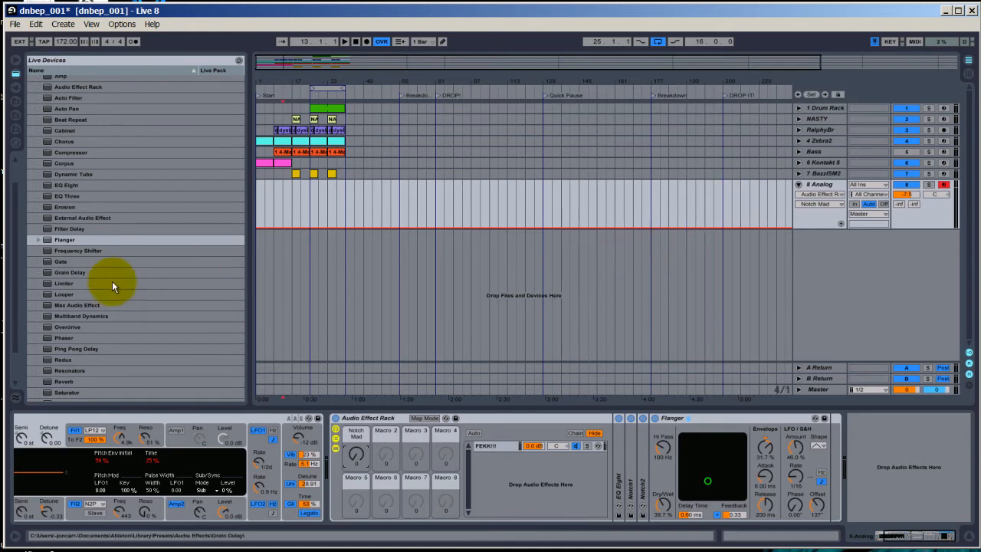
Play the arrangement's loop region from bar 25 and set the Analog track's volume to 0 dB
scroll(108, 287, down, 2)
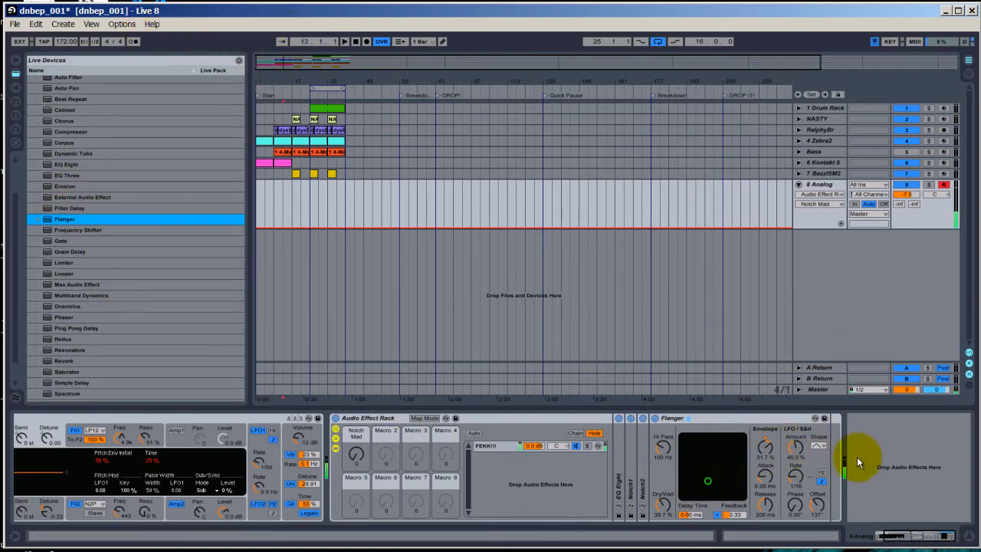
click(322, 87)
key(space)
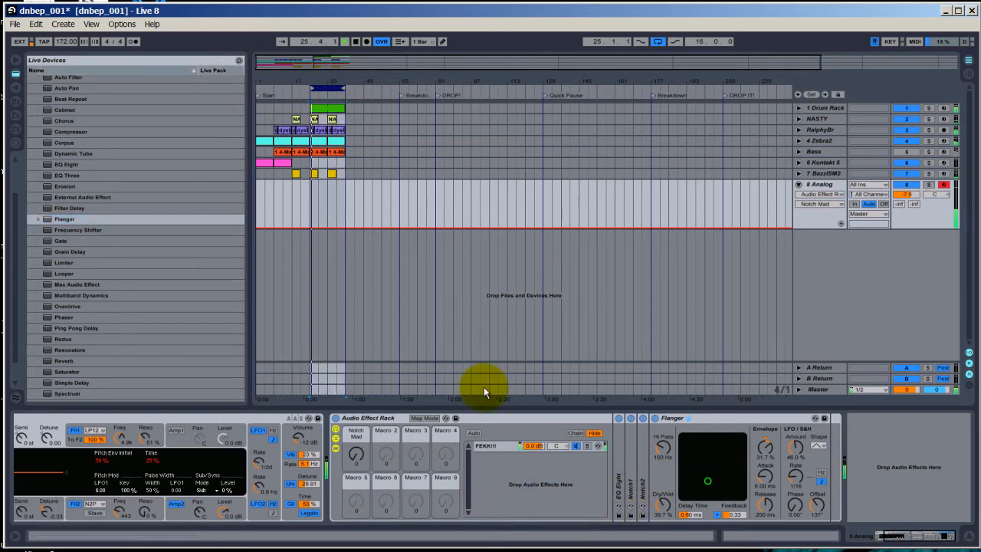
drag(920, 202, 912, 198)
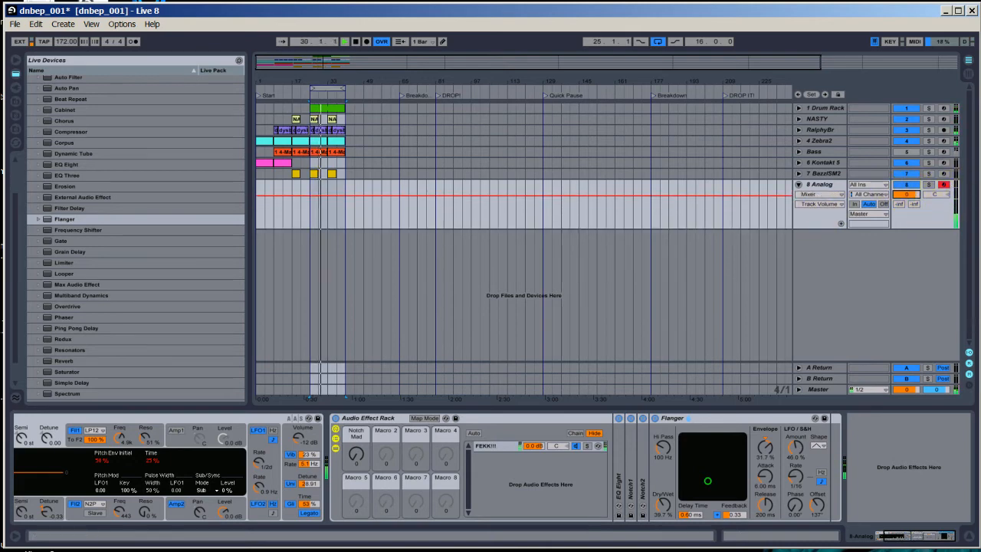
Raise the Analog synth's volume to -5.1 dB while sweeping the Notch Mad macro, ending at 127
click(357, 454)
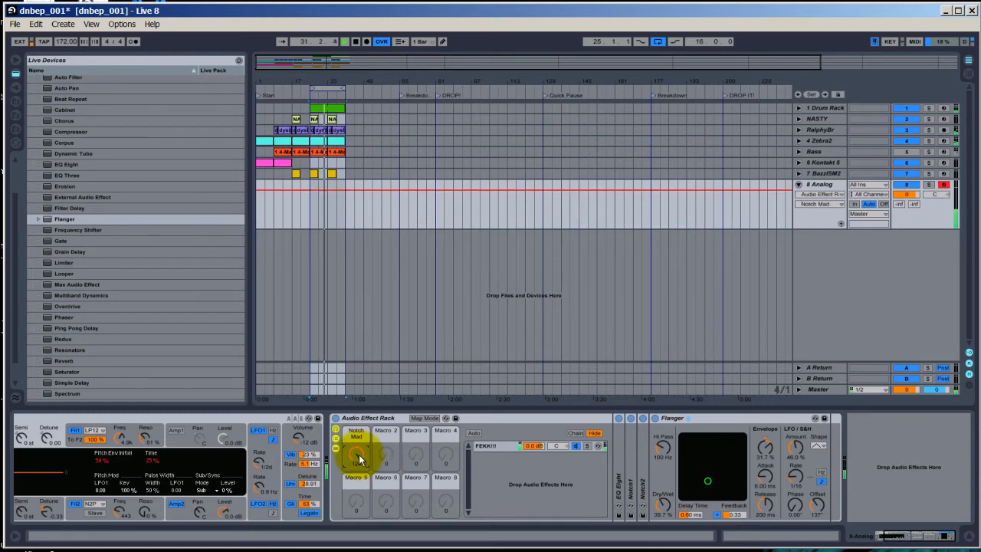
drag(359, 456, 368, 479)
mouse_move(358, 442)
mouse_down()
mouse_move(362, 466)
mouse_move(349, 489)
mouse_up()
click(298, 437)
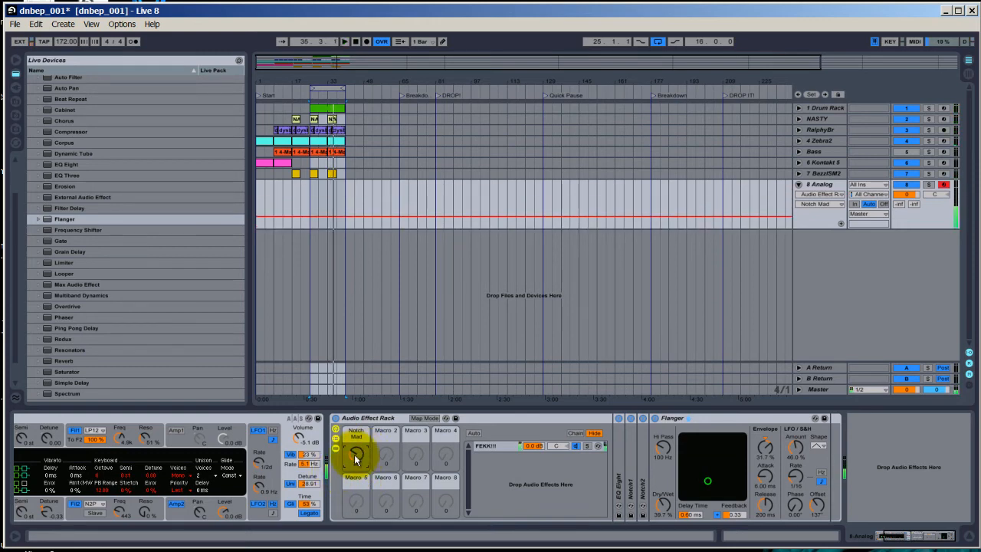
drag(355, 455, 355, 449)
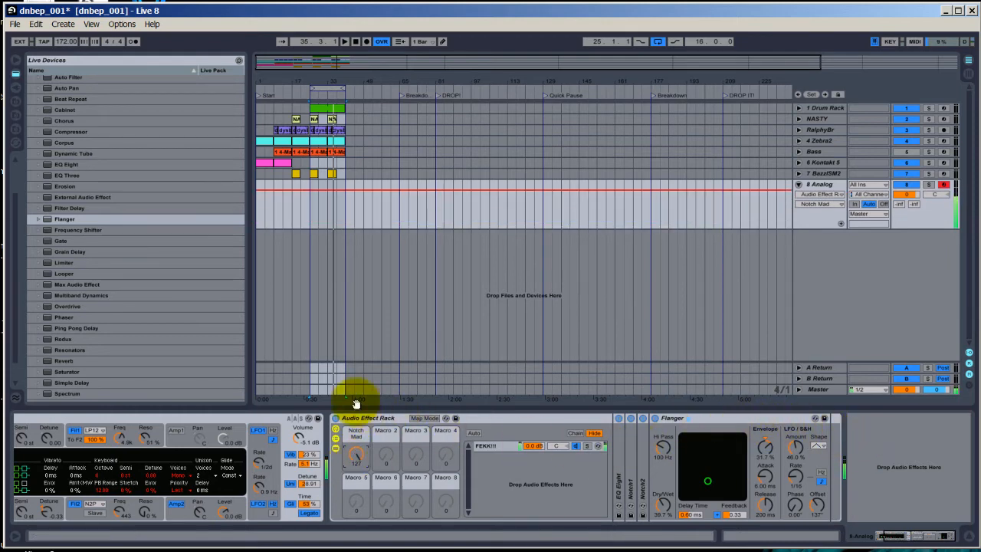
Add an Erosion effect between Notch2 and the Flanger in the rack
click(67, 305)
scroll(77, 229, up, 1)
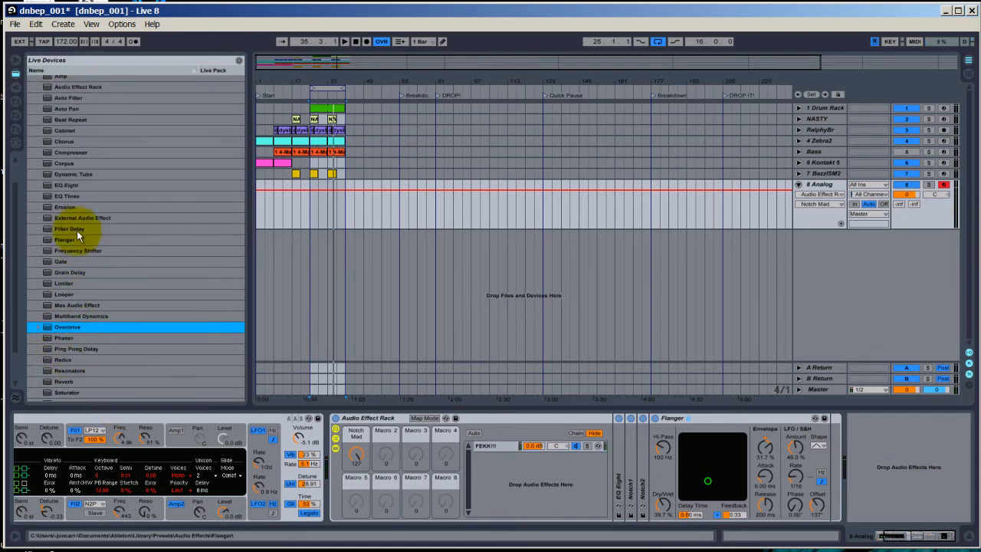
click(69, 218)
scroll(68, 234, up, 1)
scroll(92, 245, down, 1)
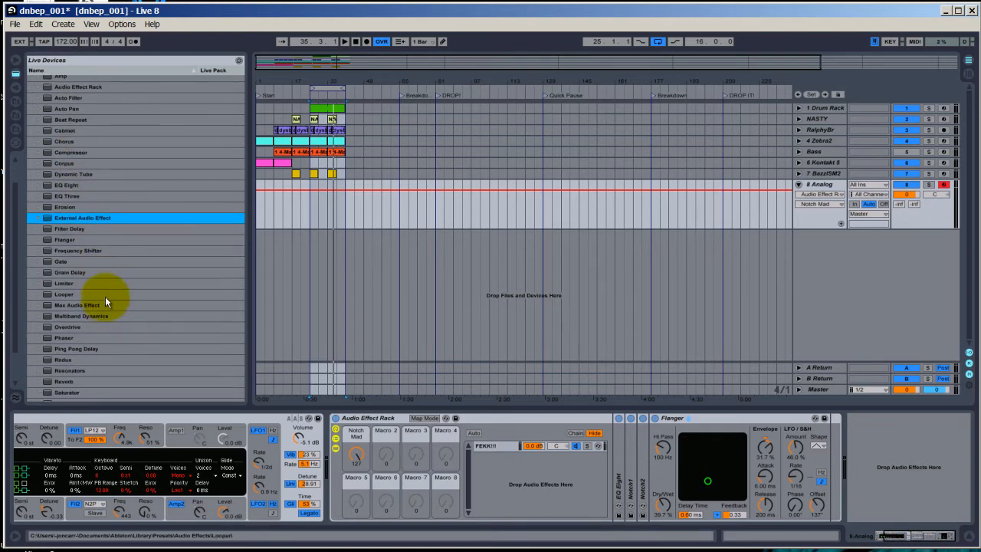
click(53, 207)
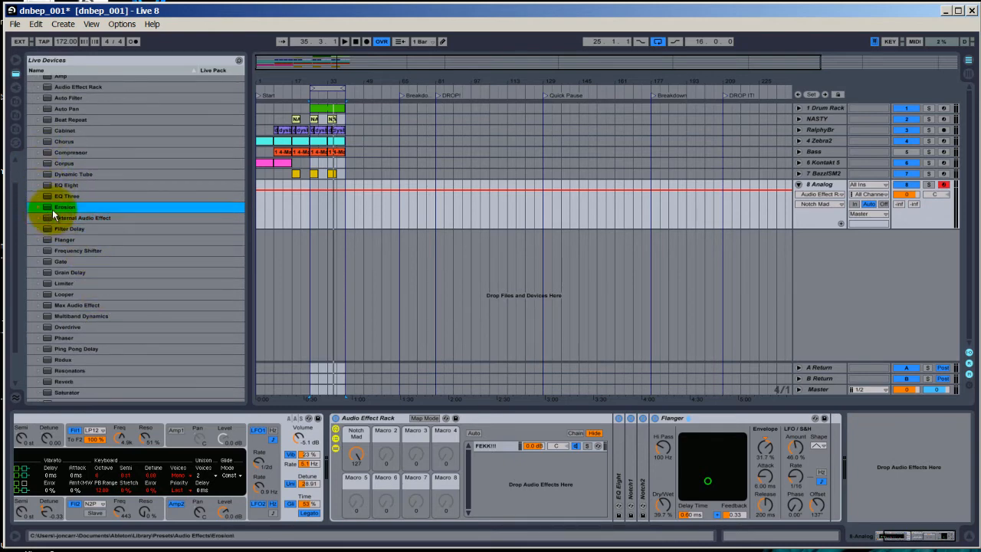
drag(485, 361, 678, 466)
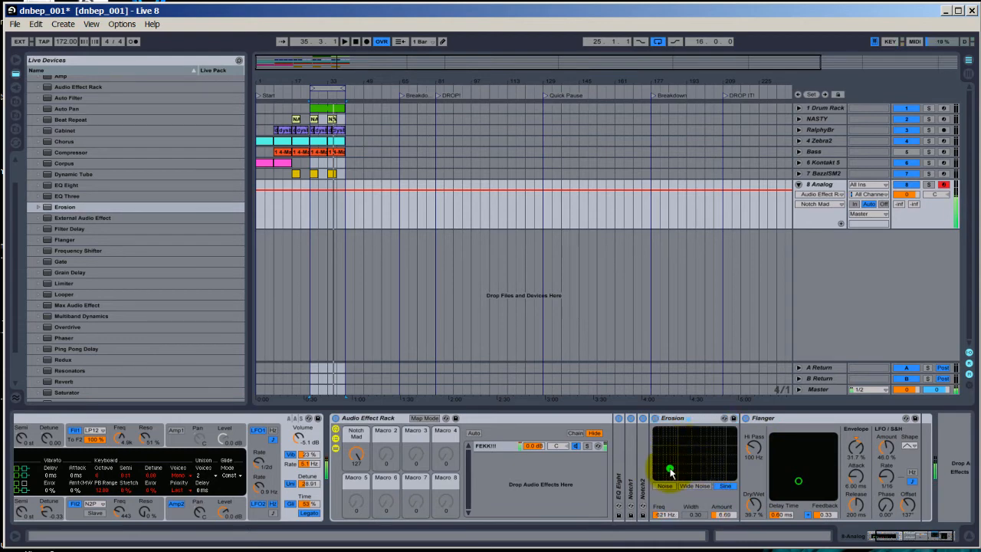
Sweep Notch Mad back to 127 and set Erosion's frequency to about 1.99 kHz and its amount to about 32.4
mouse_move(357, 439)
mouse_down()
mouse_move(356, 459)
mouse_move(356, 437)
mouse_up()
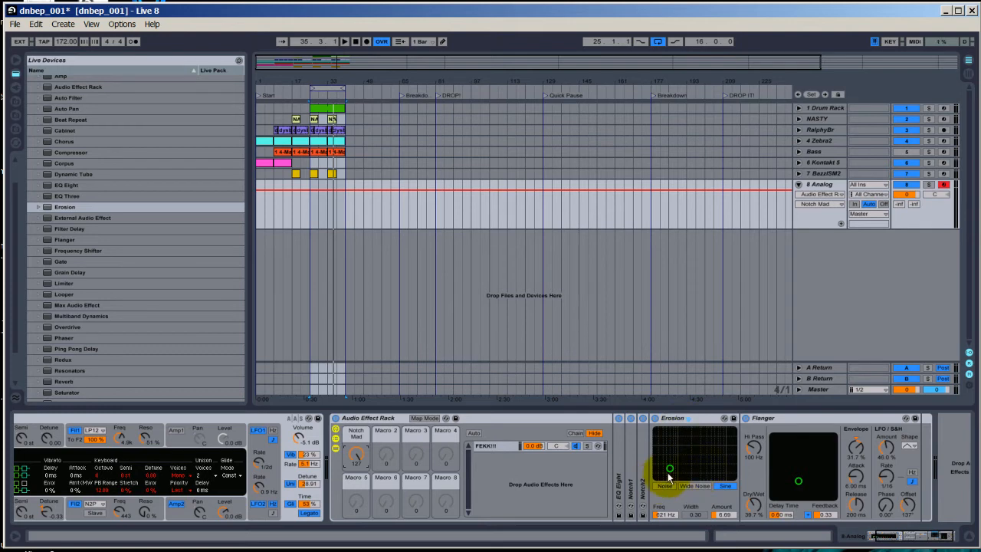
drag(670, 469, 688, 457)
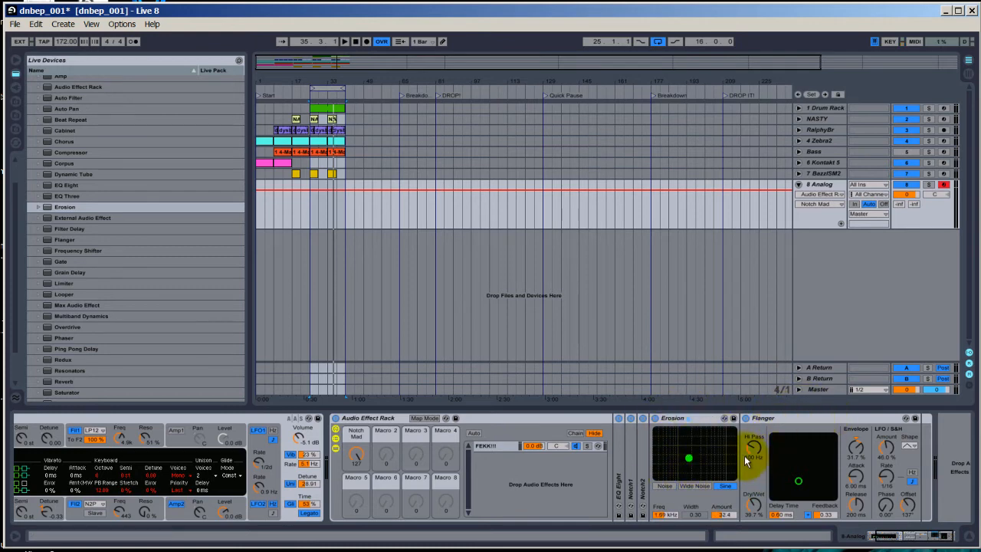
Try Erosion's Wide Noise mode while sweeping the Notch Mad macro, ending at 127
click(692, 487)
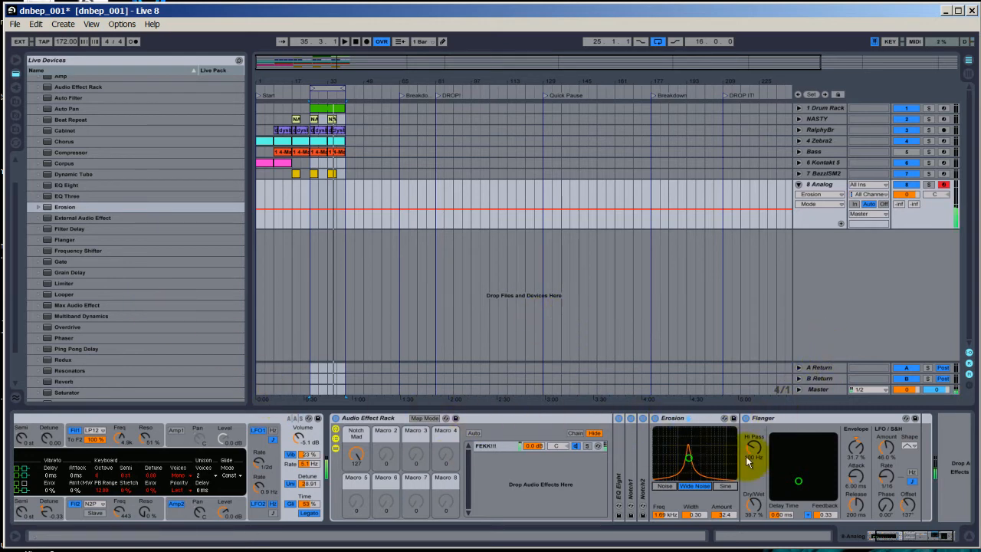
click(353, 455)
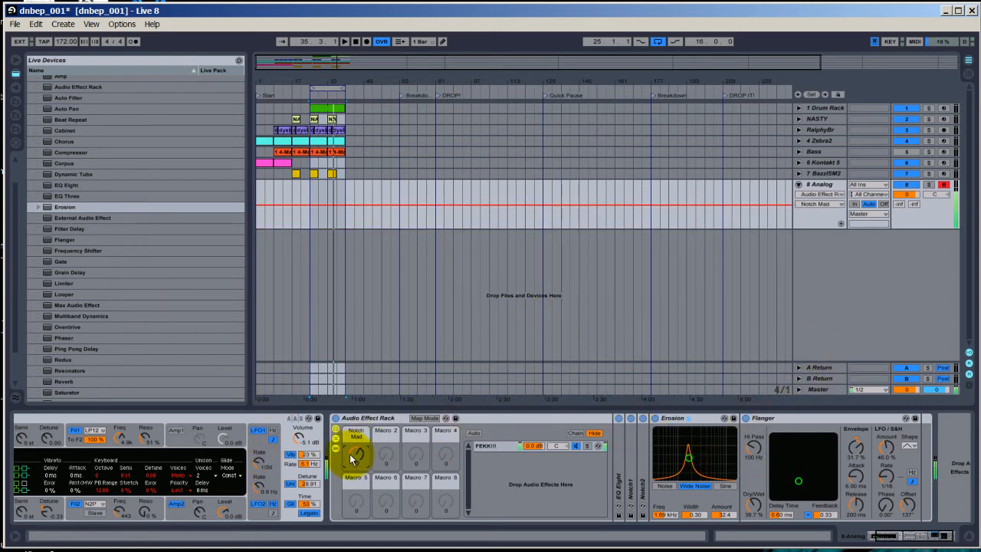
drag(351, 458, 351, 458)
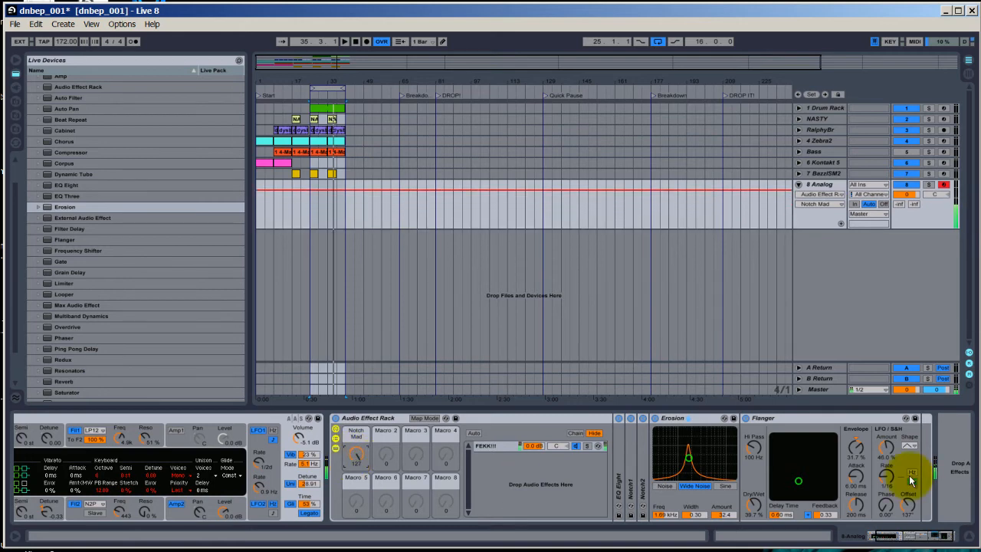
Compare the bass with Erosion bypassed and re-enabled while sweeping Notch Mad, ending at 117
click(655, 418)
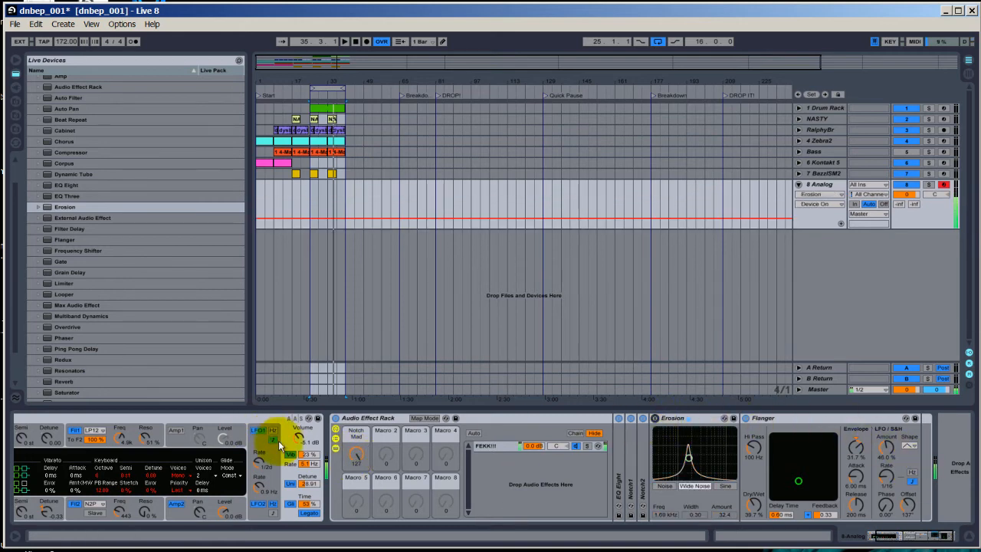
click(361, 449)
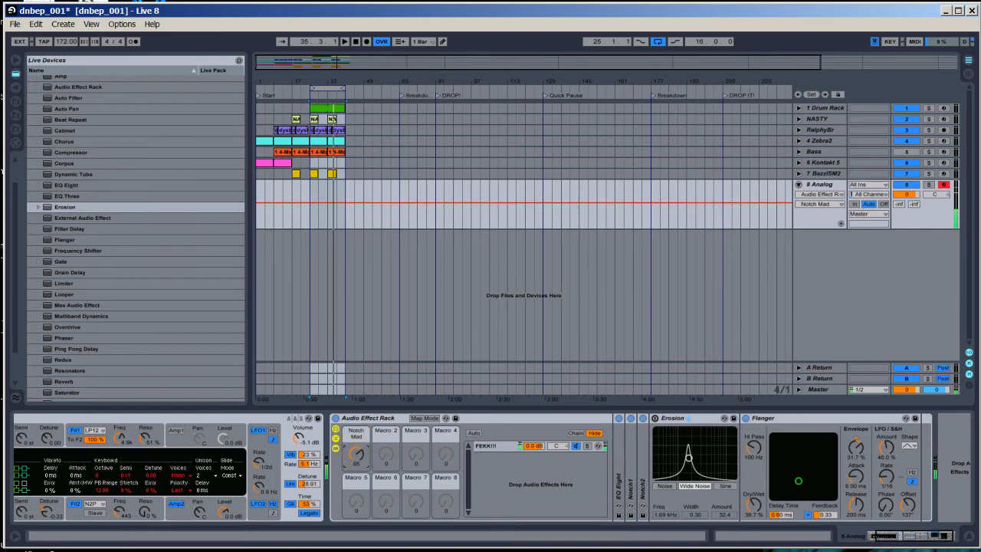
click(656, 417)
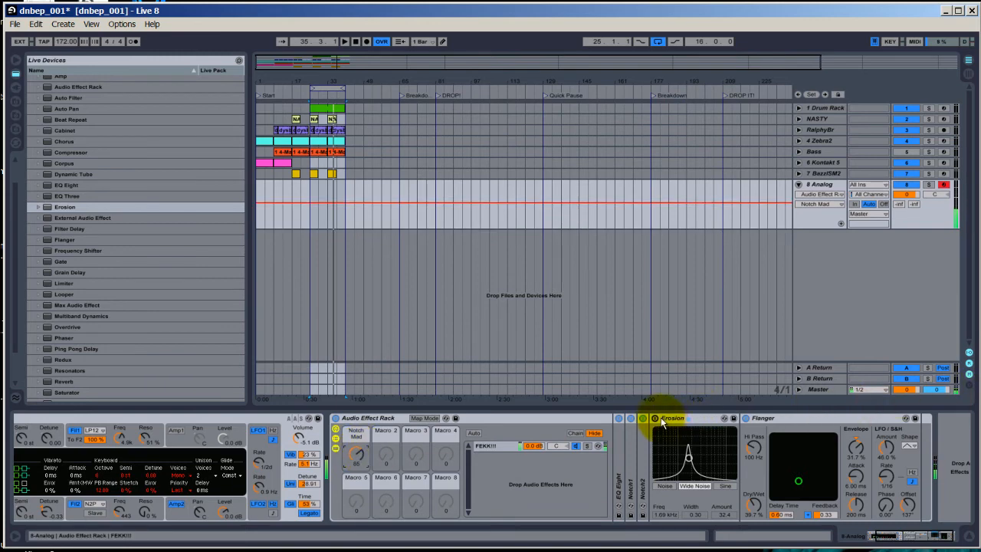
click(354, 458)
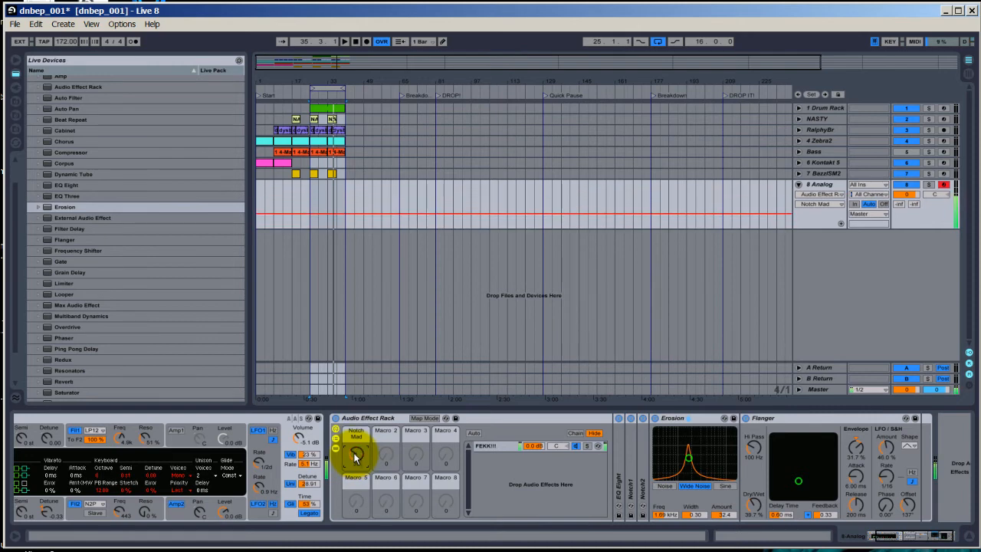
drag(355, 457, 355, 457)
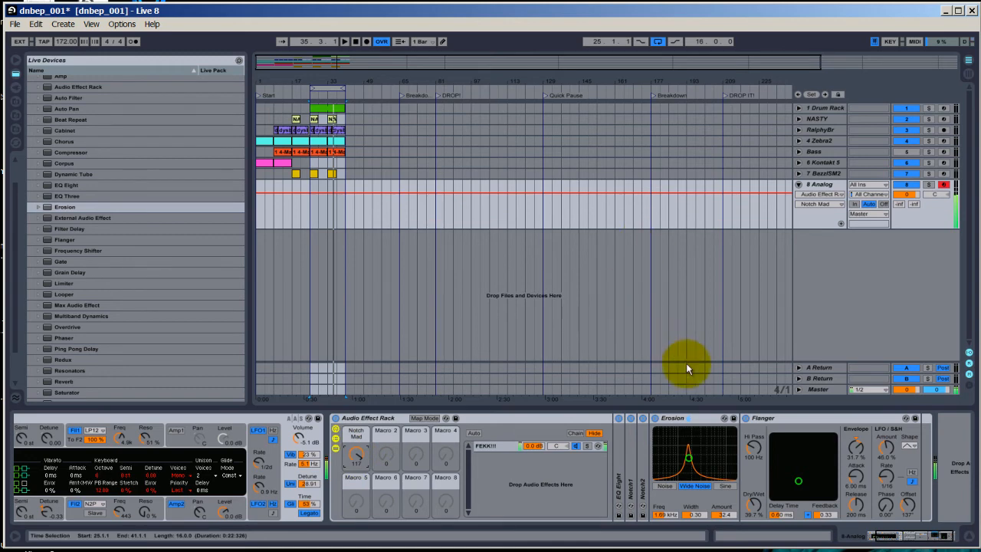
Return Erosion to Sine mode at about 1.33 kHz with an amount of about 21.7, sweeping Notch Mad to 127
mouse_move(685, 462)
mouse_down()
mouse_move(701, 449)
mouse_move(677, 458)
mouse_move(691, 469)
mouse_move(671, 455)
mouse_move(718, 457)
mouse_move(701, 465)
mouse_move(684, 457)
mouse_move(681, 467)
mouse_move(725, 462)
mouse_move(674, 456)
mouse_up()
click(669, 486)
click(724, 486)
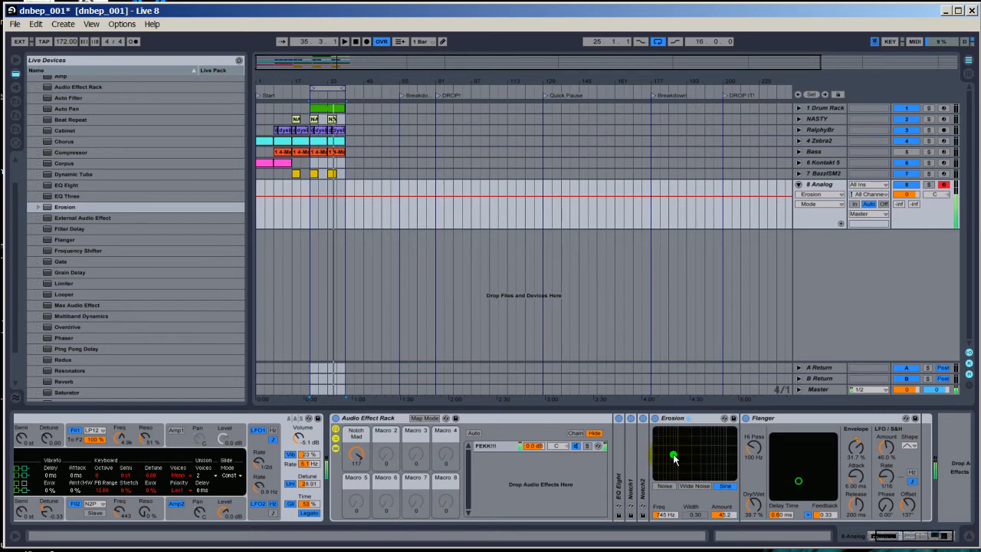
drag(355, 444, 356, 458)
drag(673, 455, 684, 462)
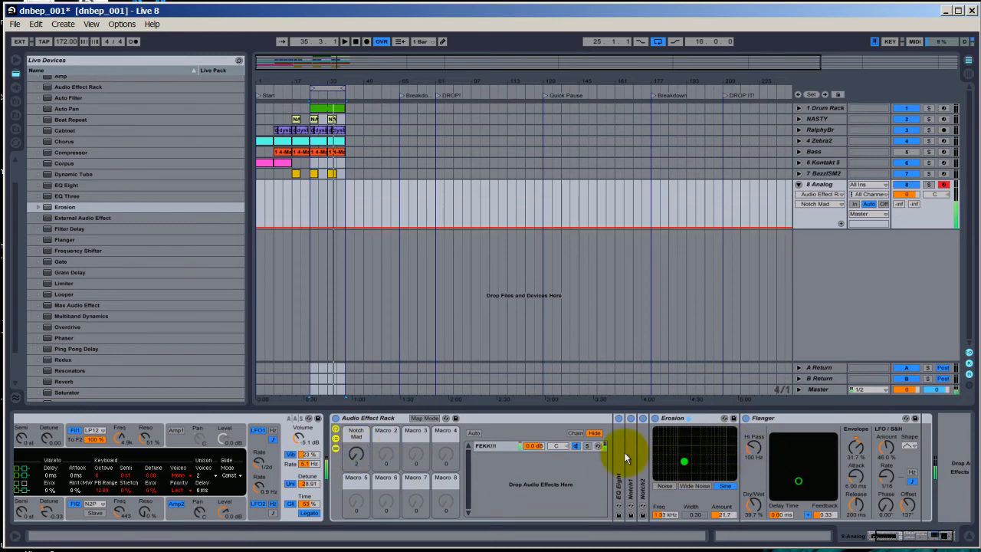
drag(357, 454, 358, 452)
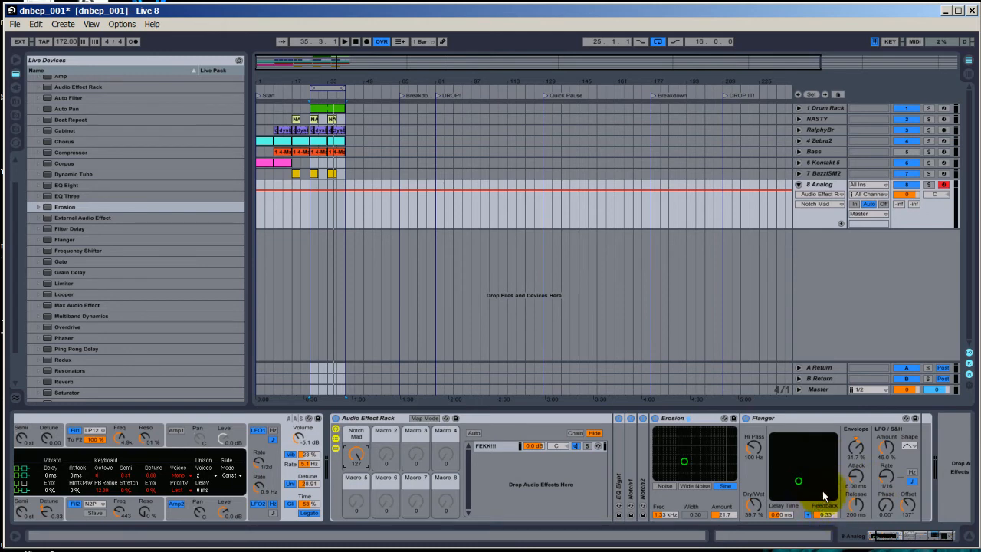
Set the Flanger's LFO to a tempo-synced 1/2 rate, with delay time about 0.85 ms and feedback about 0.26
click(887, 476)
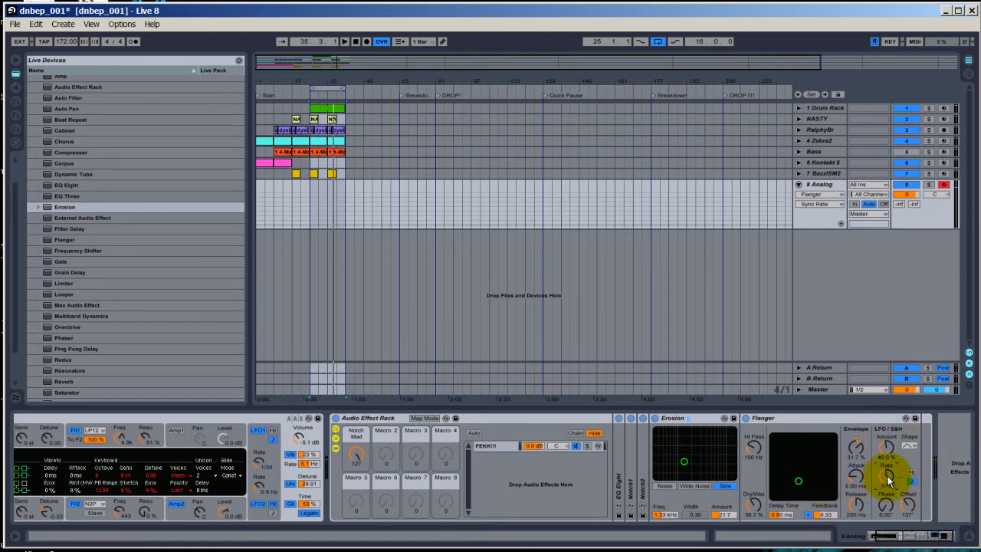
click(914, 481)
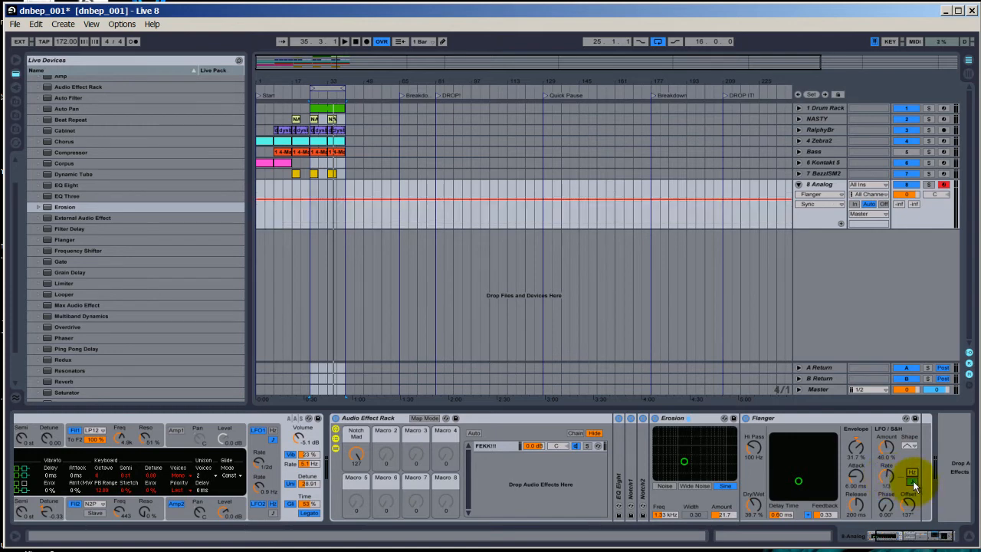
click(910, 472)
drag(889, 477, 889, 478)
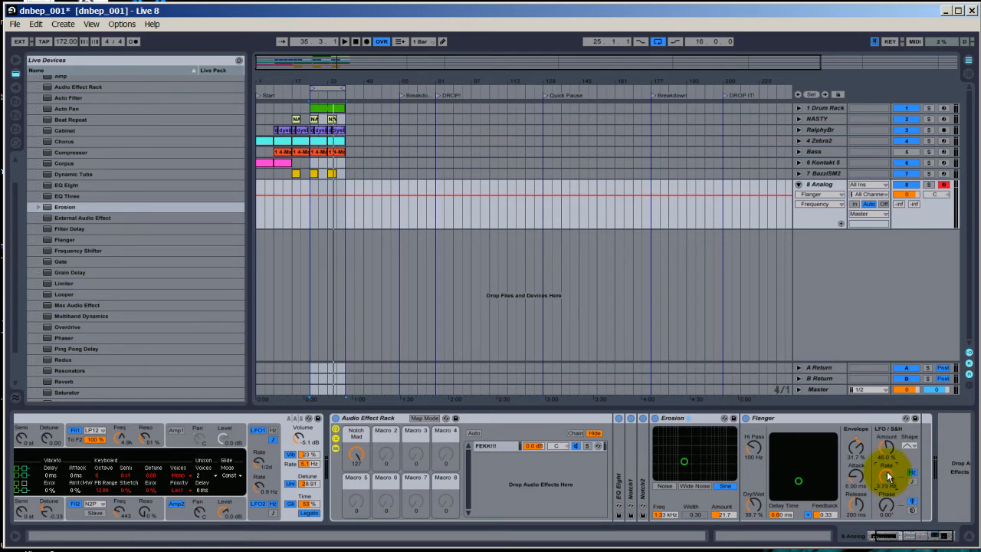
drag(889, 477, 889, 479)
click(912, 481)
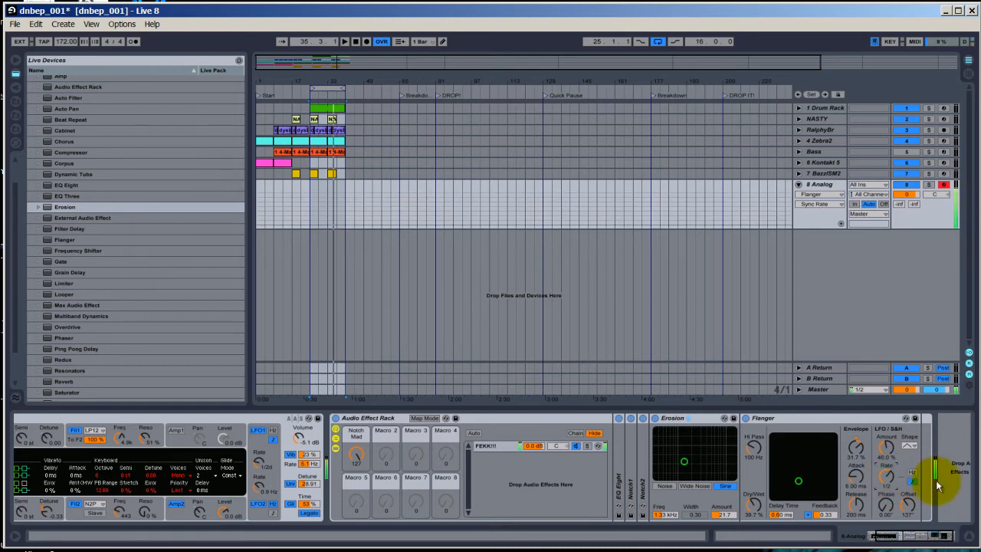
drag(800, 479, 803, 484)
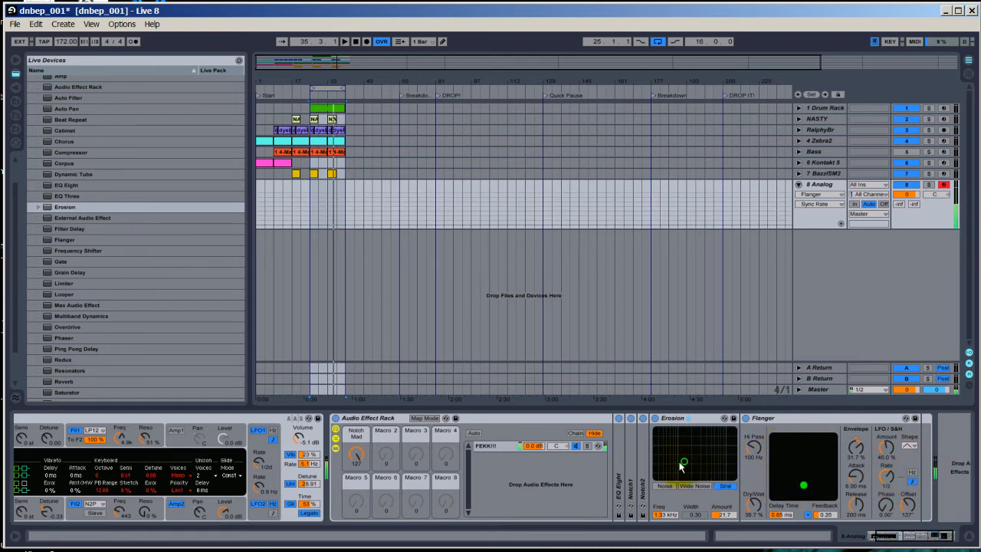
Try different Erosion frequencies and amounts, ending at about 2.78 kHz and 40.7, while sweeping Notch Mad to 79
mouse_move(683, 461)
mouse_down()
mouse_move(713, 474)
mouse_move(685, 464)
mouse_up()
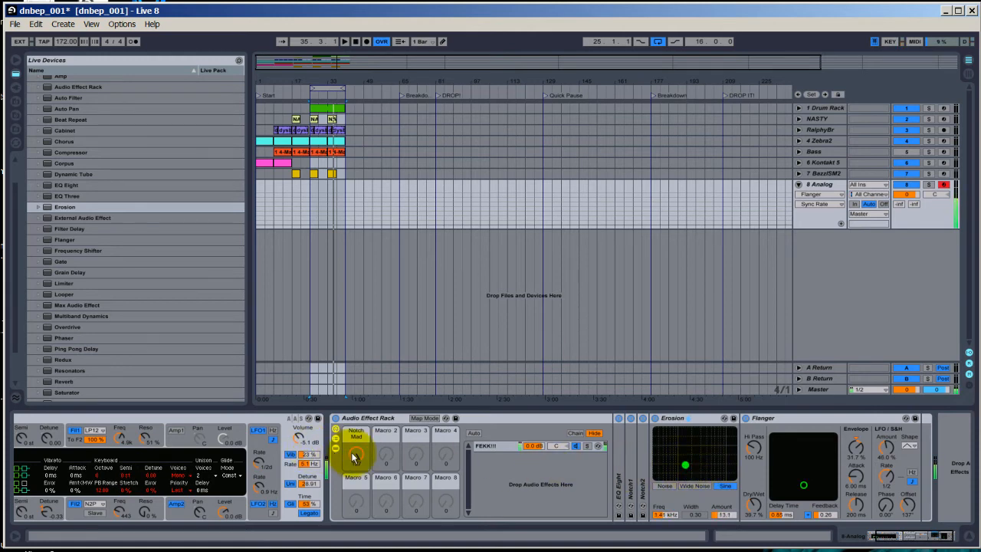
drag(356, 454, 359, 449)
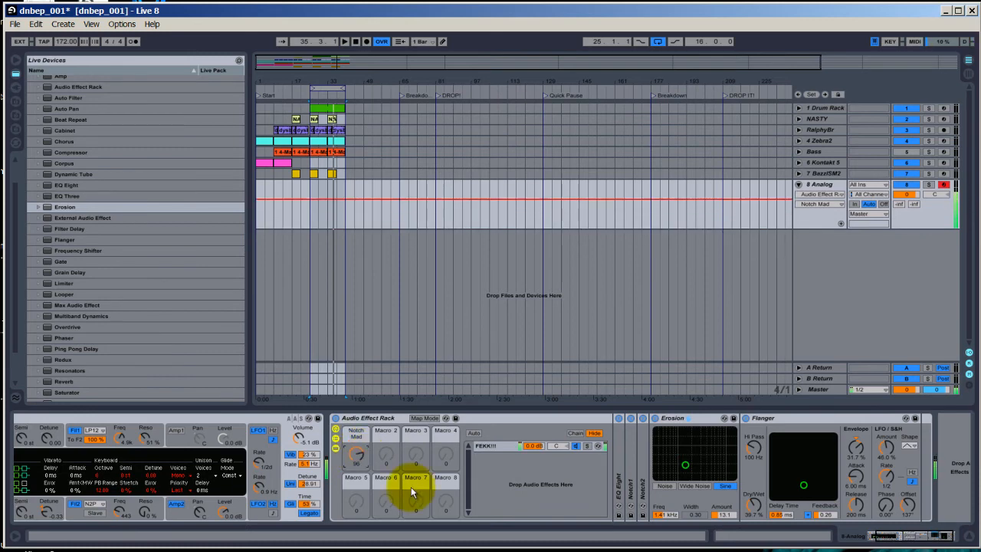
drag(692, 464, 694, 459)
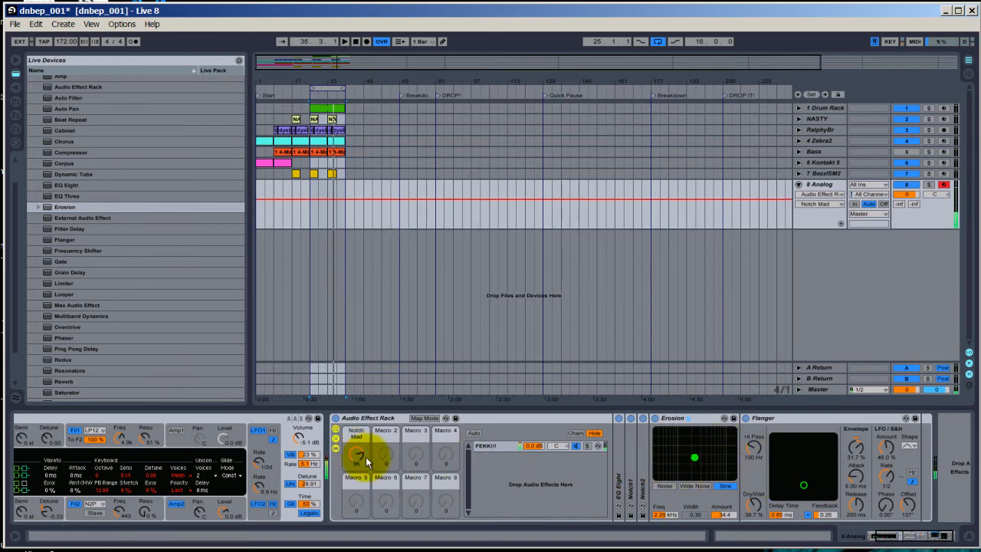
drag(345, 449, 345, 453)
mouse_move(694, 457)
mouse_down()
mouse_move(706, 473)
mouse_move(707, 463)
mouse_up()
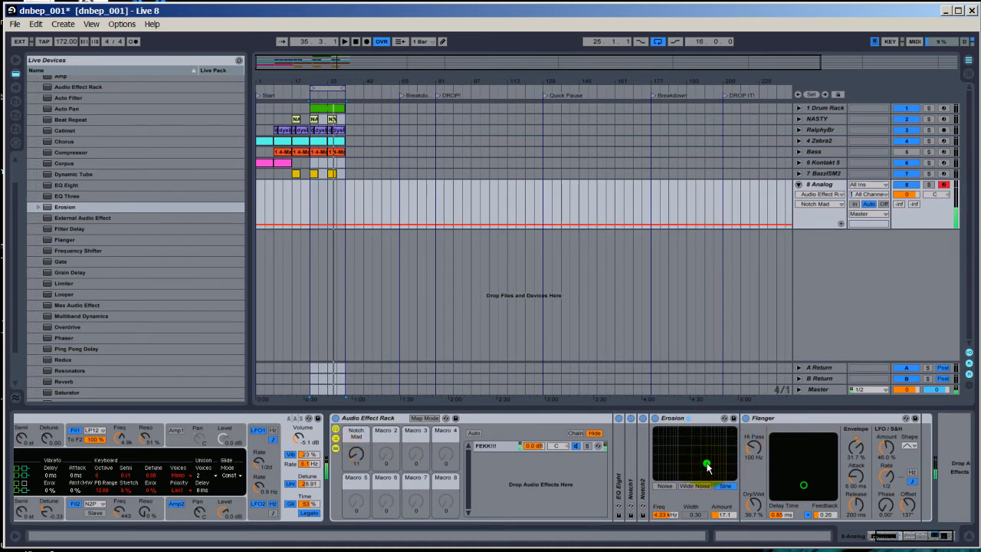
drag(357, 453, 356, 451)
drag(706, 462, 698, 455)
drag(356, 462, 358, 460)
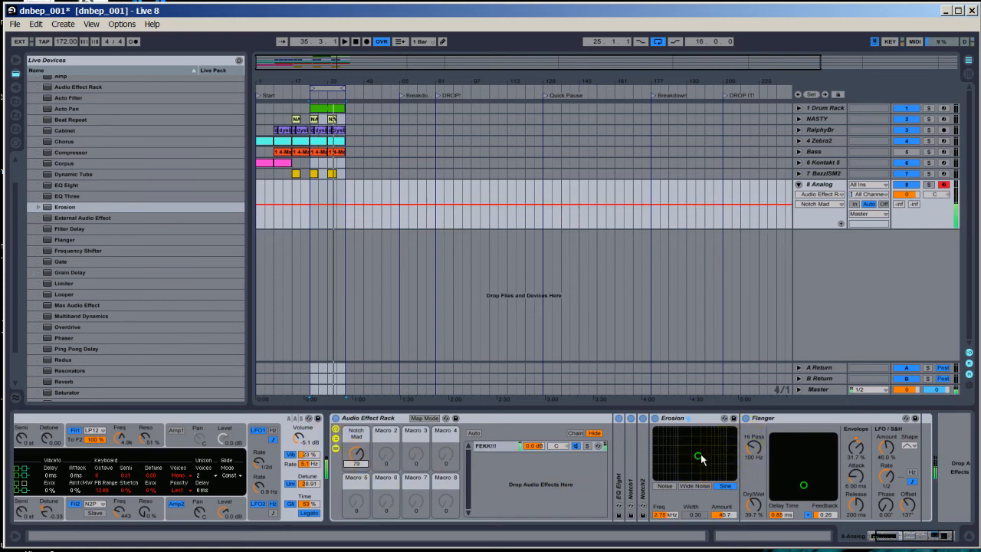
Set Erosion's frequency to about 1.25 kHz and its amount to about 9.64, sweeping Notch Mad to 74
drag(698, 458, 683, 464)
drag(356, 452, 357, 453)
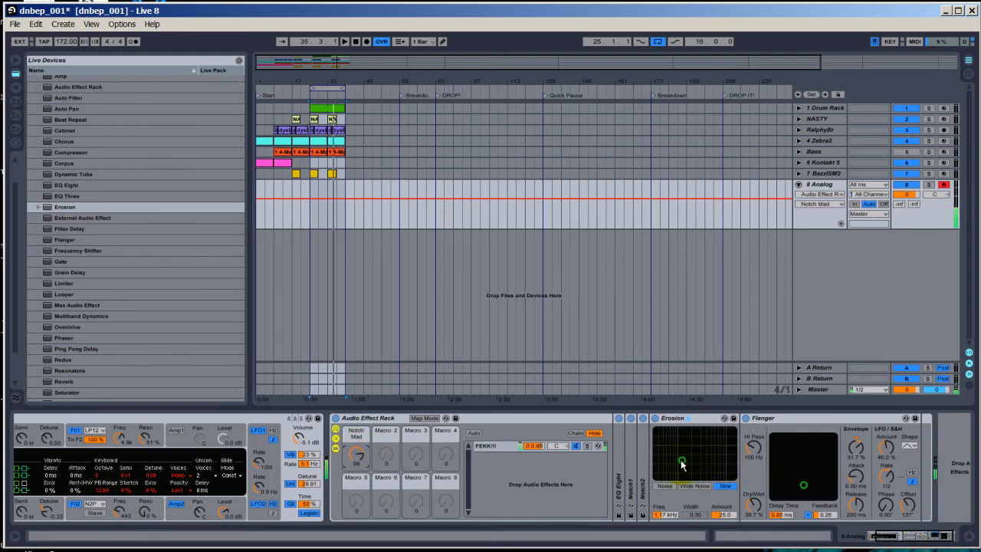
mouse_move(682, 461)
mouse_down()
mouse_move(711, 465)
mouse_move(683, 467)
mouse_up()
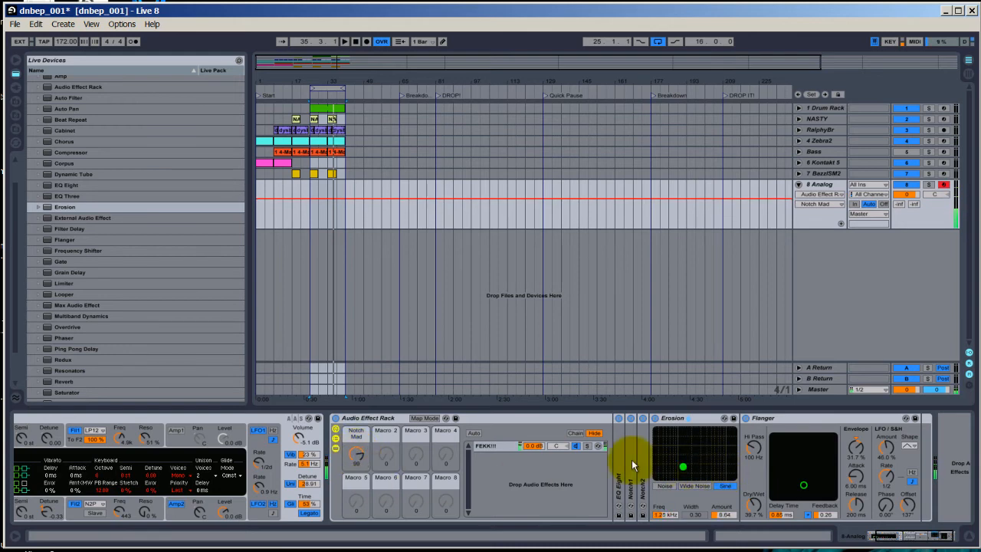
drag(355, 449, 354, 458)
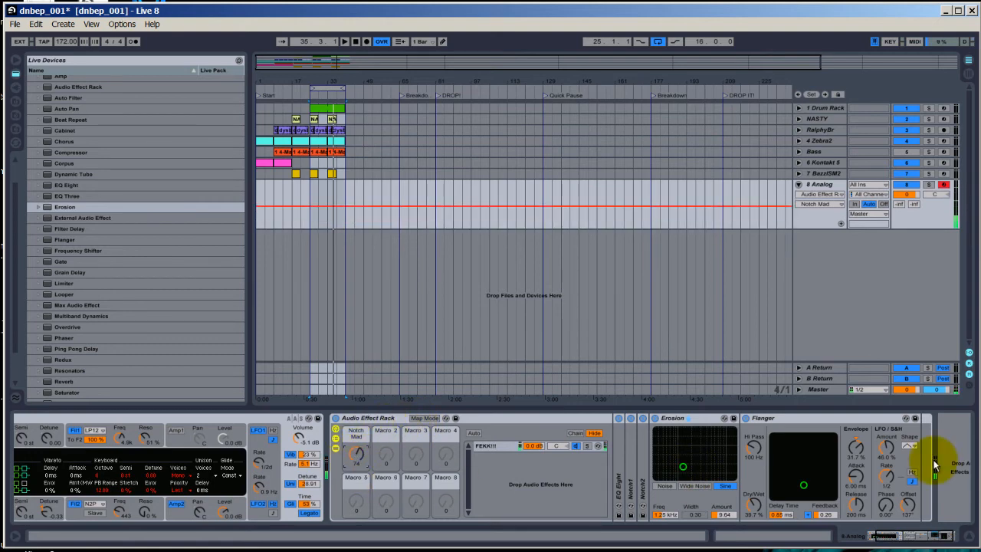
Collapse the Erosion device and set the Flanger's dry/wet to about 31 %, sweeping Notch Mad to 23
double_click(710, 420)
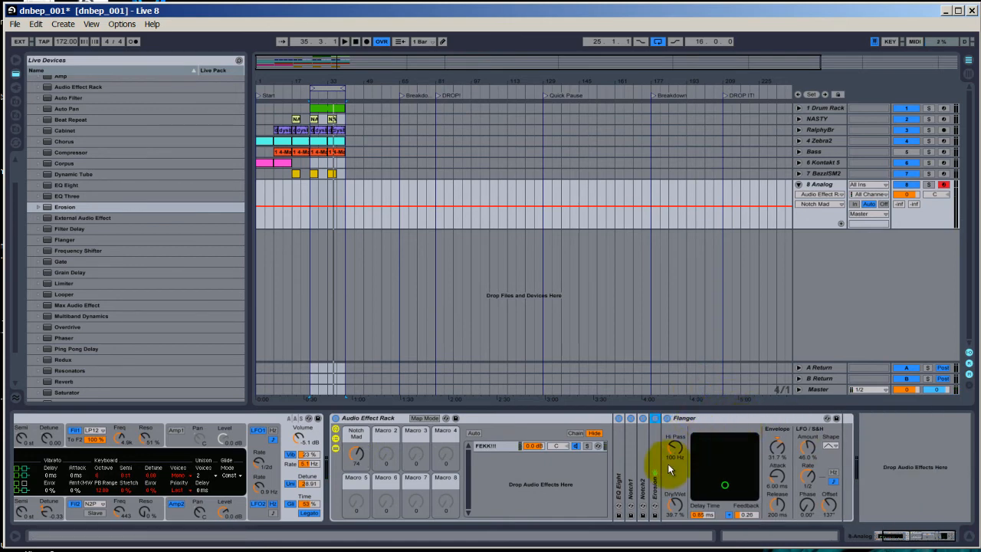
drag(675, 504, 675, 506)
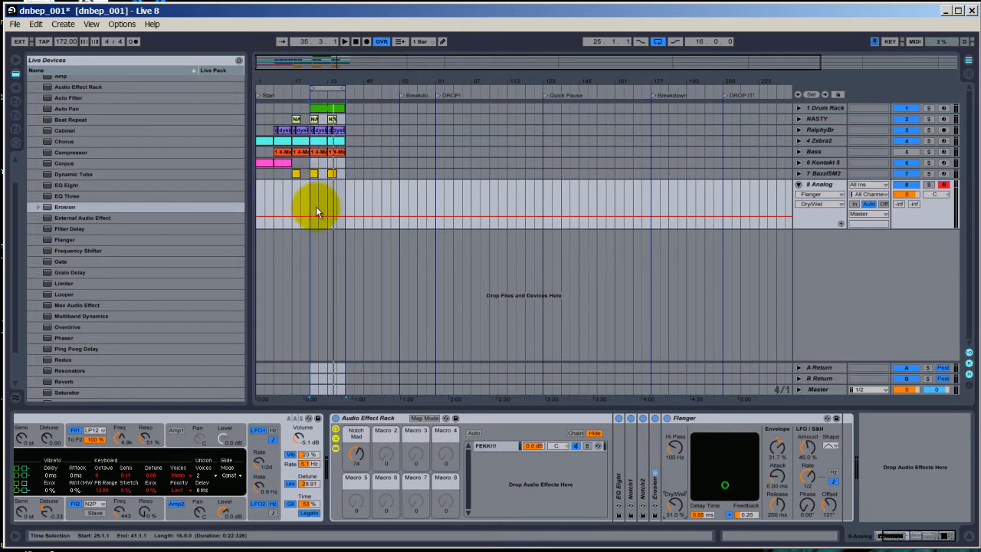
click(315, 174)
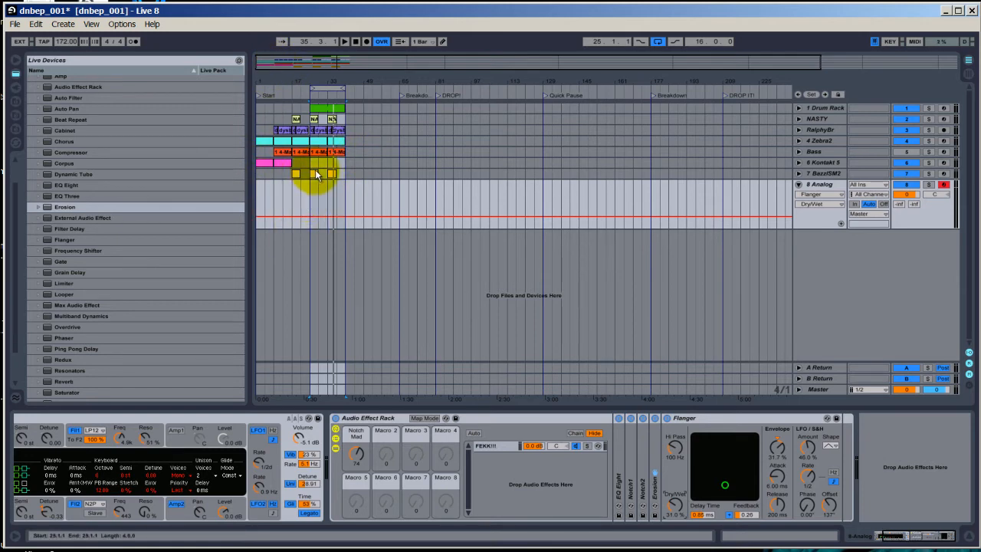
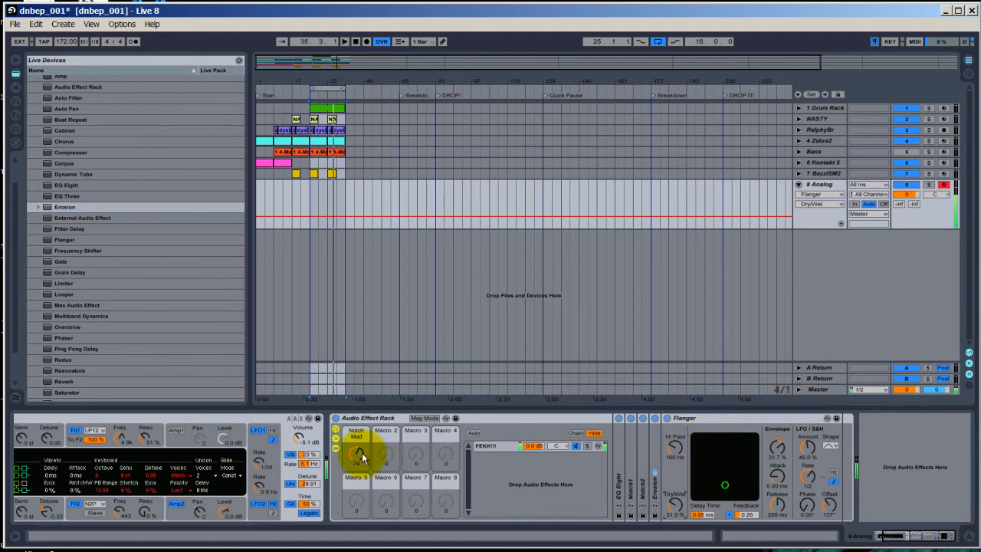
drag(361, 452, 355, 458)
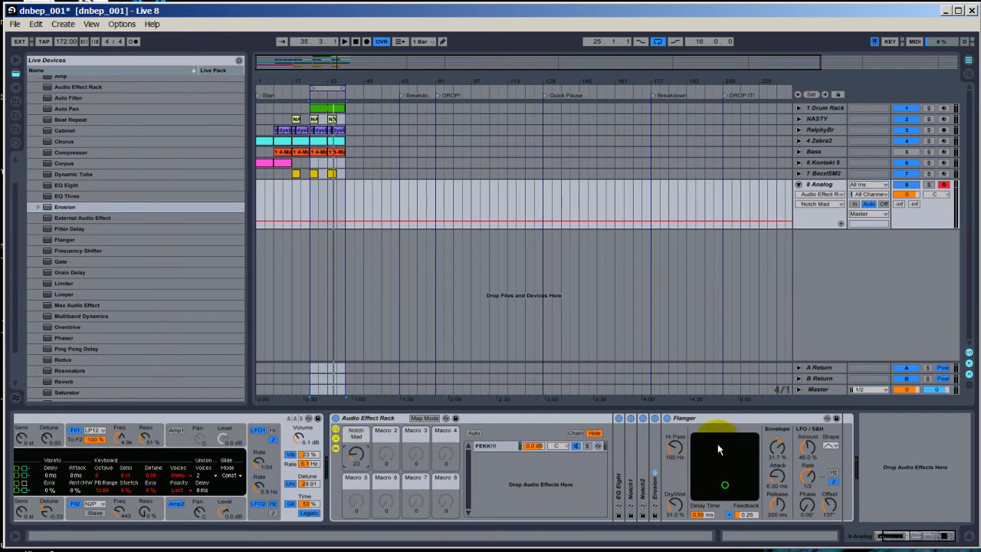
Rename the rack's FEKK!!! chain as Notch->Chorus
click(776, 420)
click(483, 464)
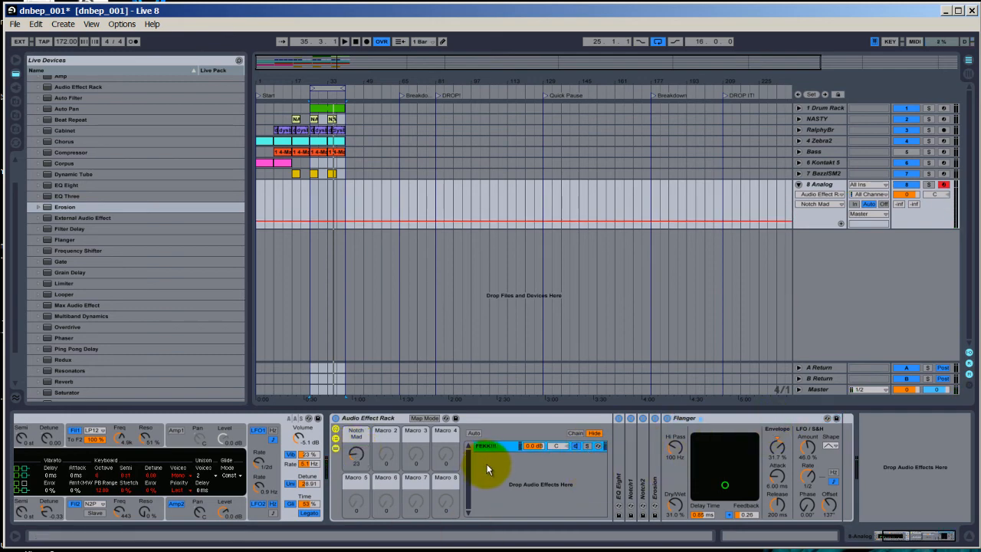
key(ctrl+r)
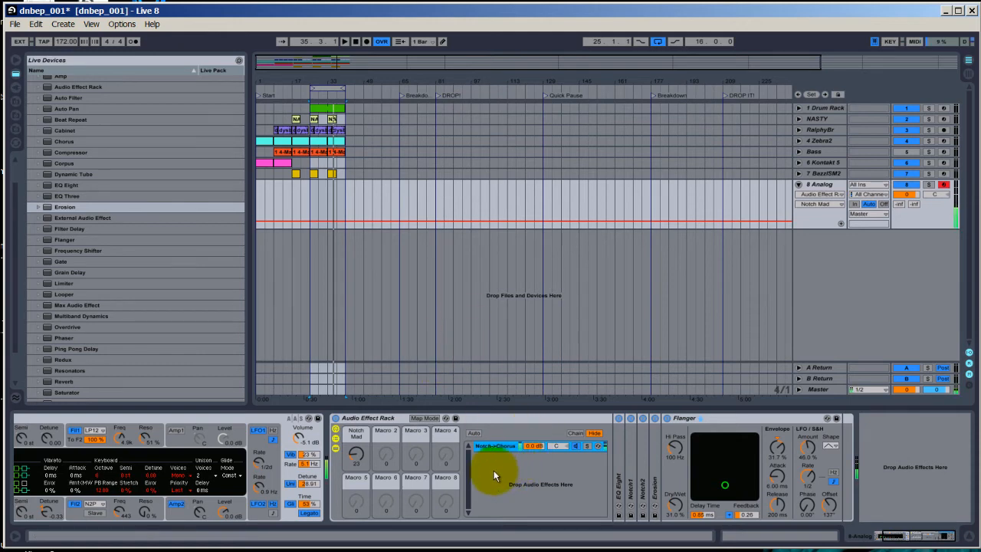
Create a second chain in the rack and set the Notch->Chorus volume to -5.0 dB and the new chain's to -11.2 dB
click(493, 470)
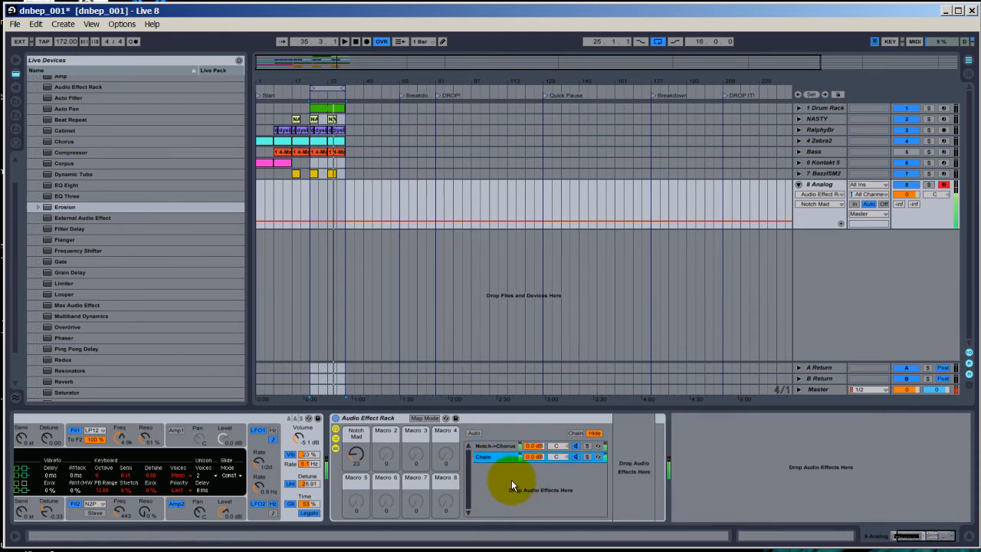
click(534, 447)
drag(533, 447, 516, 480)
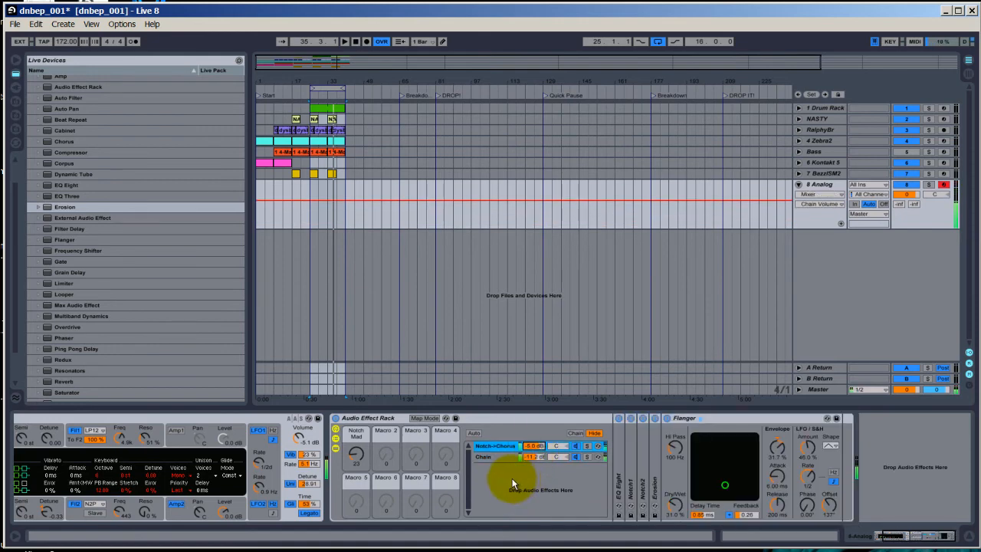
Add a Vocoder to the rack's second chain and set its carrier to Modulator
click(483, 458)
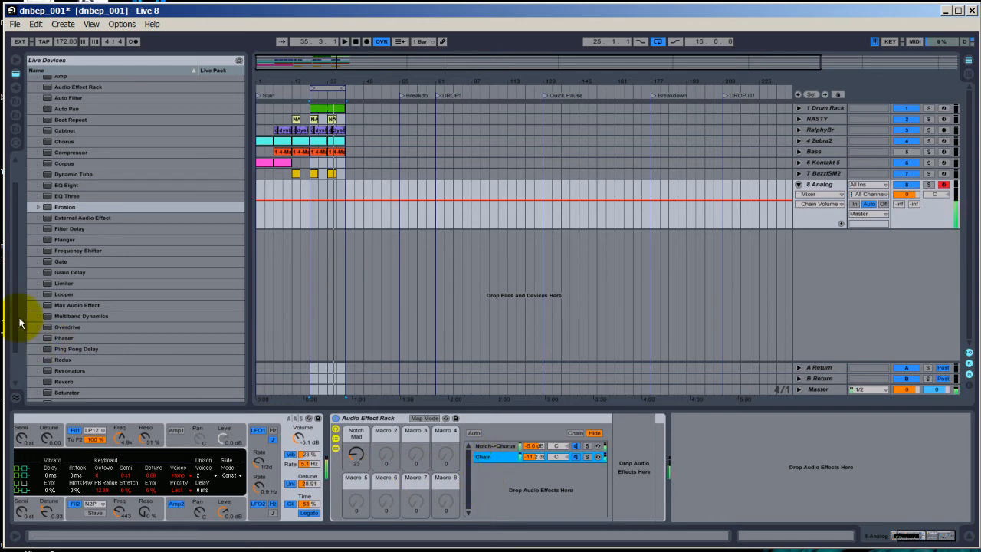
click(55, 205)
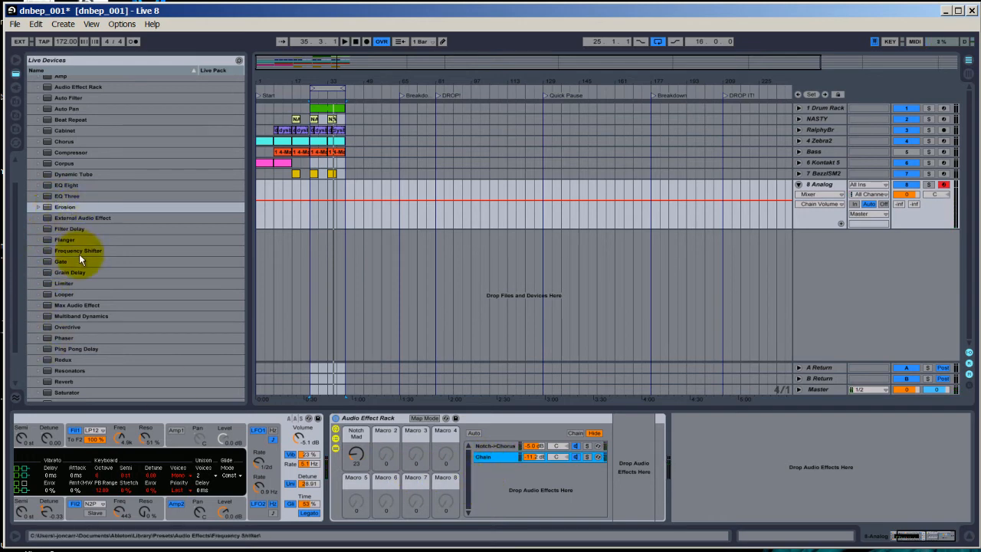
scroll(79, 260, down, 4)
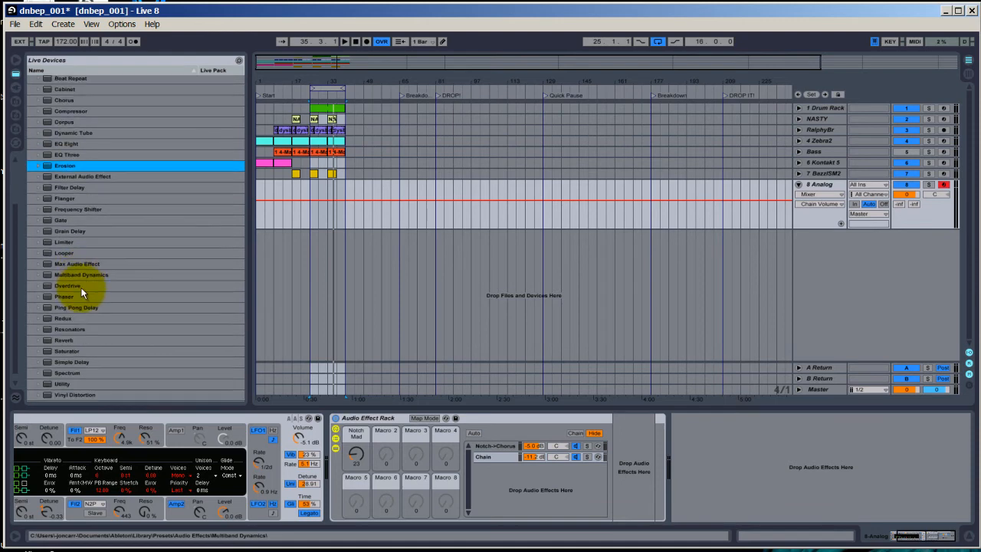
scroll(81, 292, down, 1)
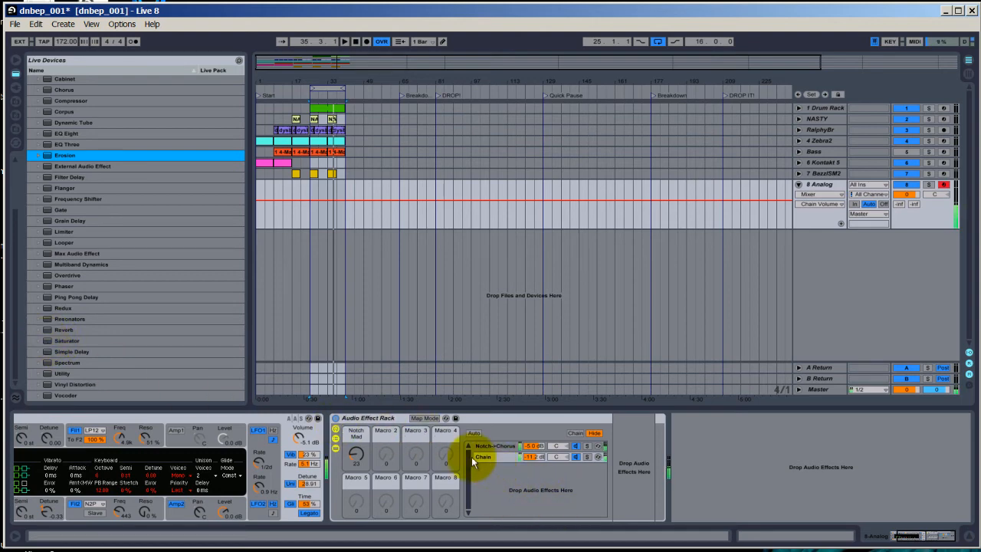
click(73, 308)
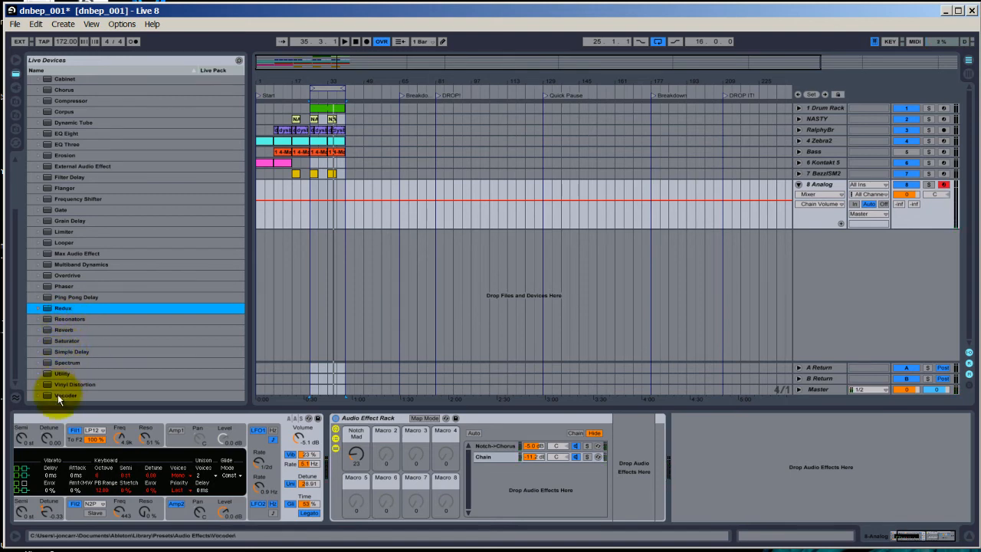
drag(58, 394, 512, 462)
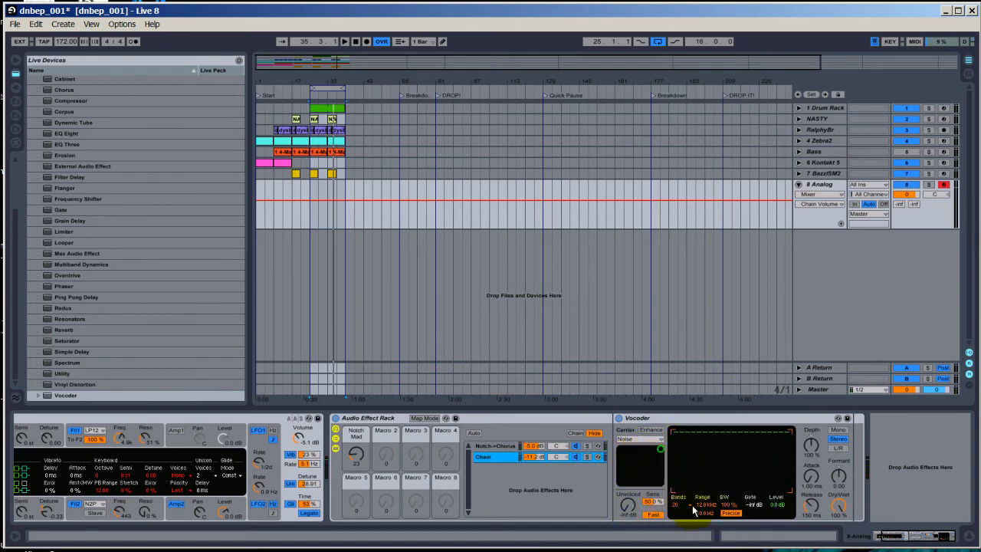
click(660, 439)
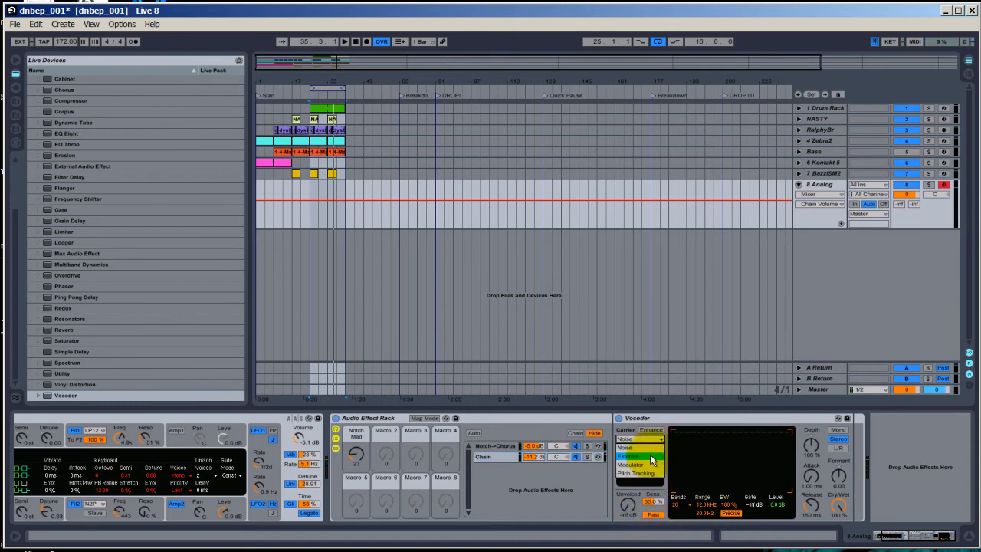
click(642, 464)
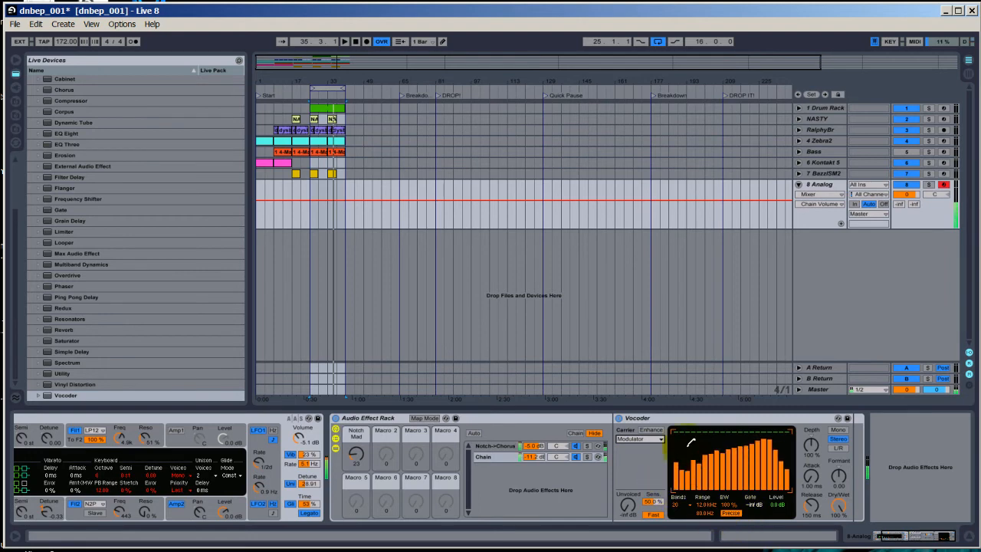
Set the Vocoder's formant shift to about -20.2 and raise its envelope depth
click(812, 447)
click(838, 475)
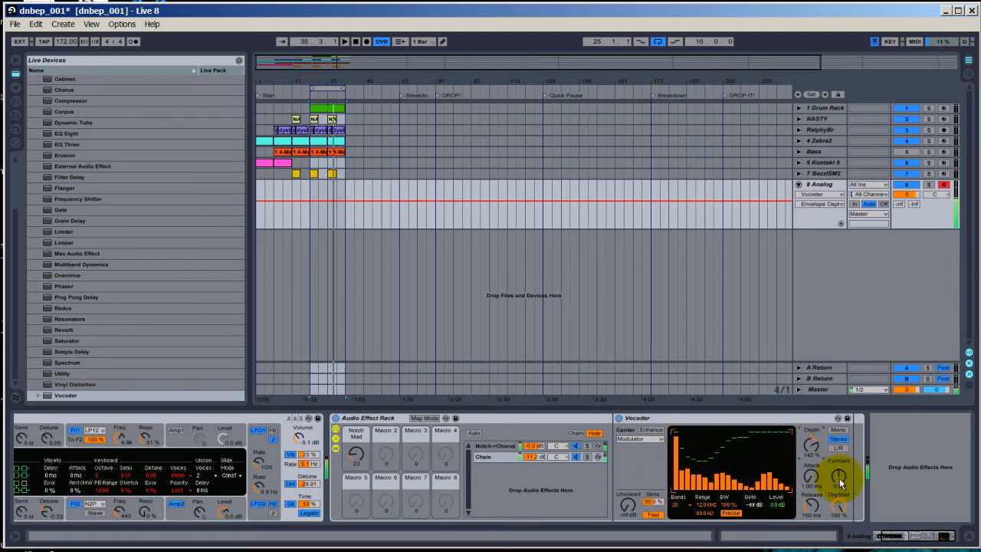
drag(838, 474, 813, 446)
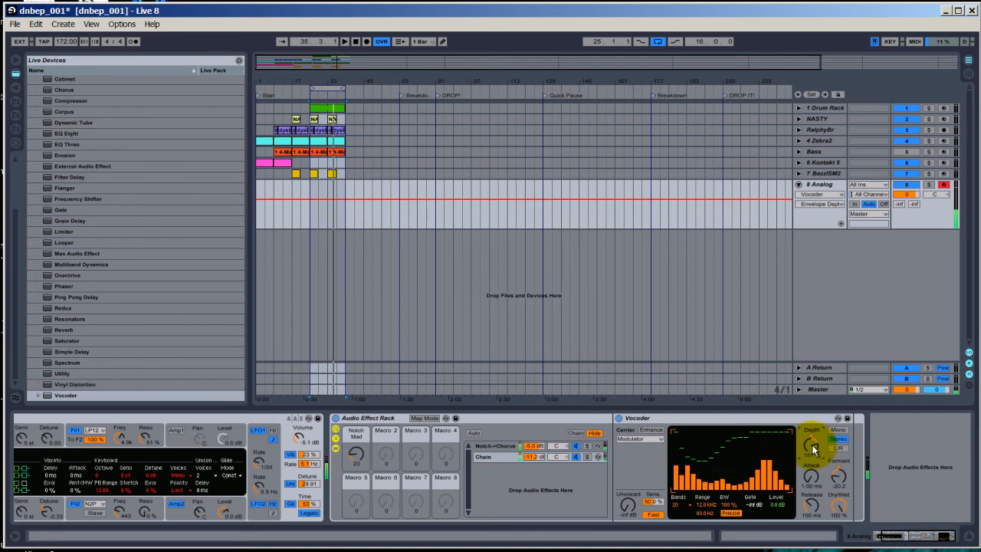
Map the Vocoder's formant shift and envelope depth to Macro 5 of the rack
click(423, 417)
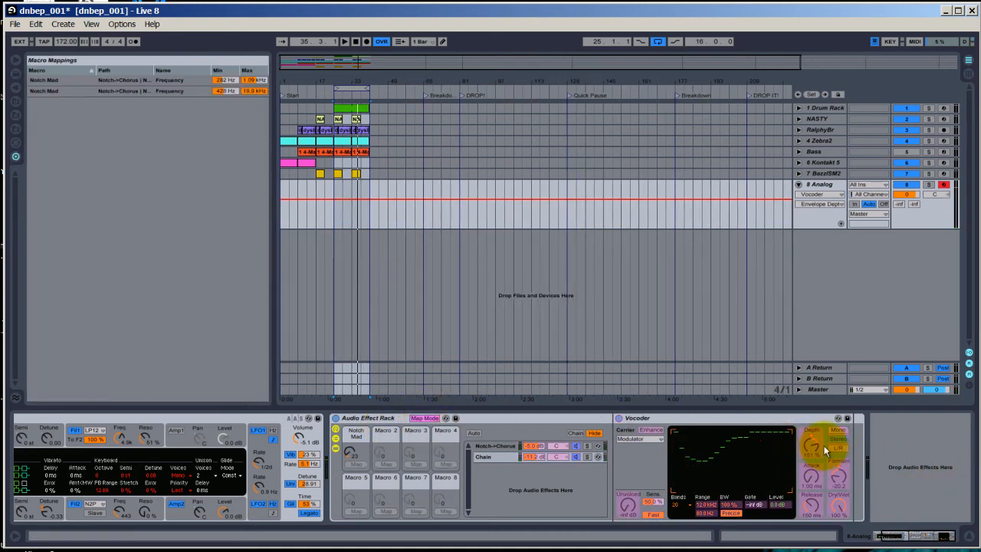
click(841, 475)
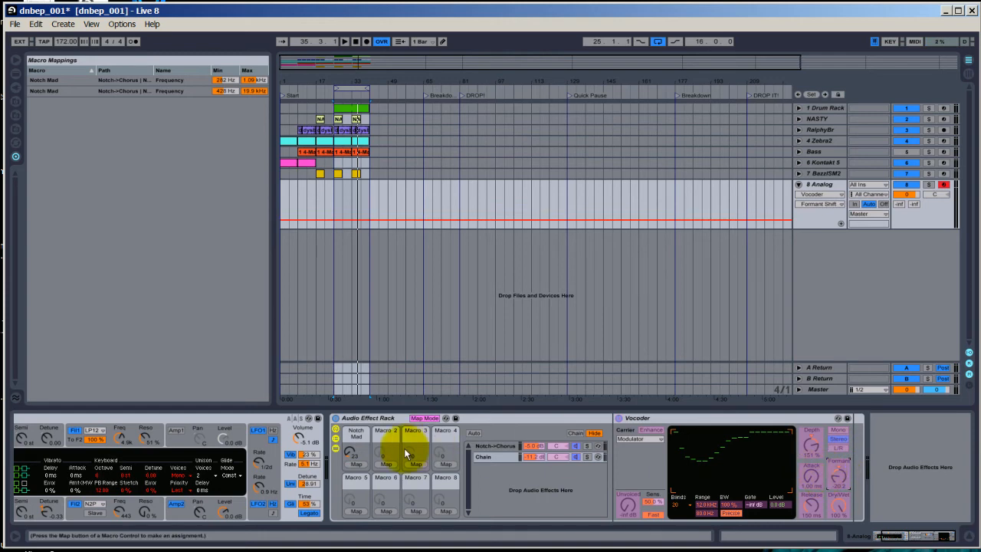
click(357, 511)
click(811, 452)
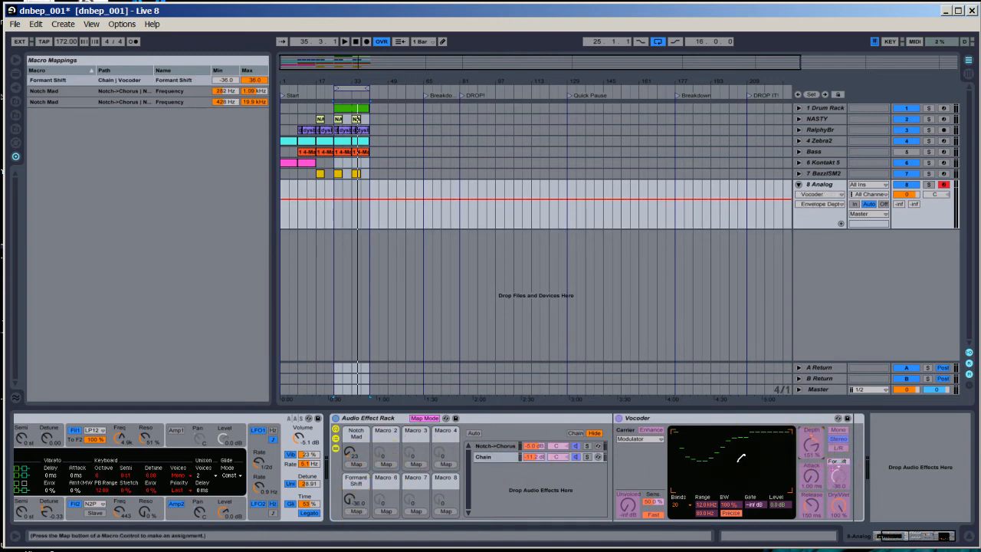
click(357, 511)
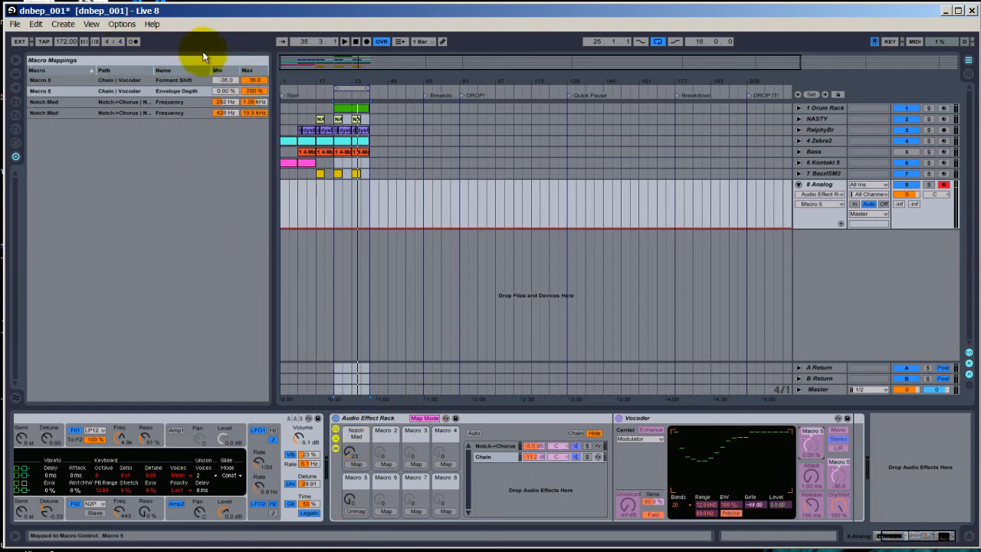
Limit Macro 5's formant shift range to -14.1 to 20.3 and its envelope depth range to 64.1 % to 98.4 %, finishing the mapping
click(233, 82)
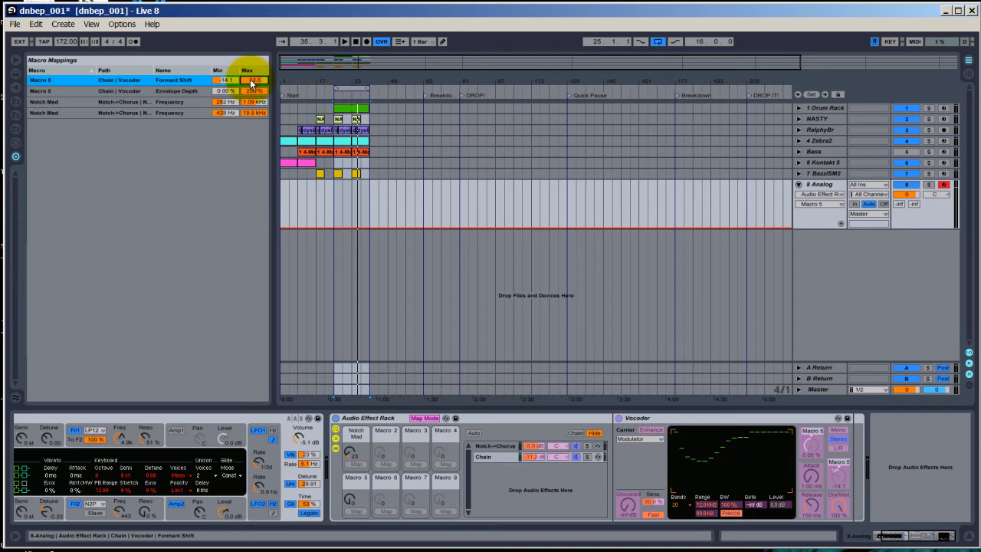
drag(249, 79, 250, 88)
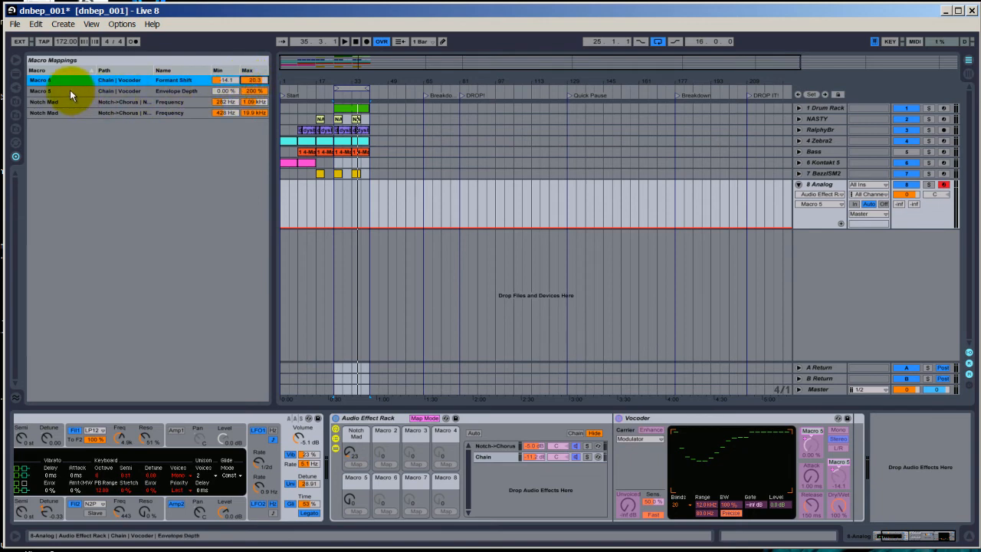
click(165, 91)
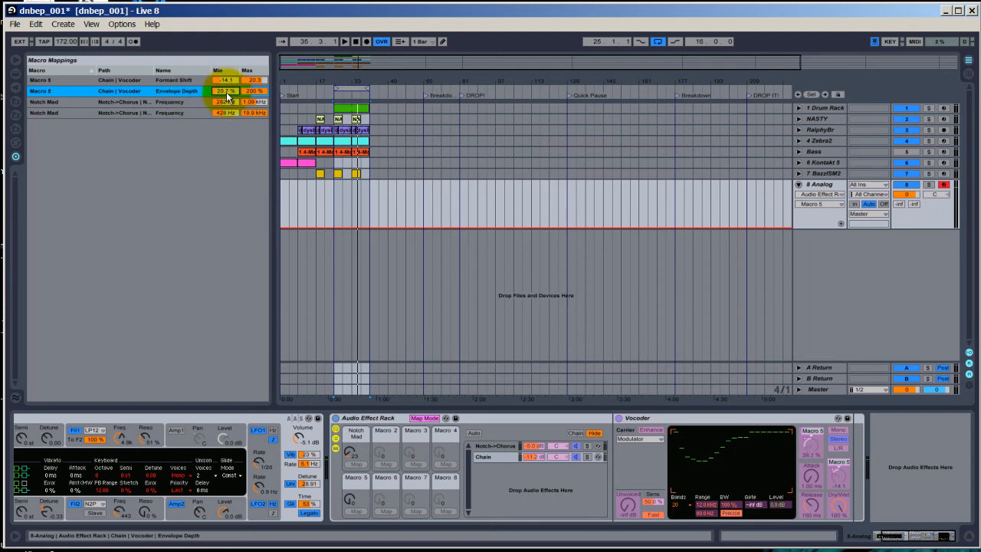
drag(226, 93, 253, 108)
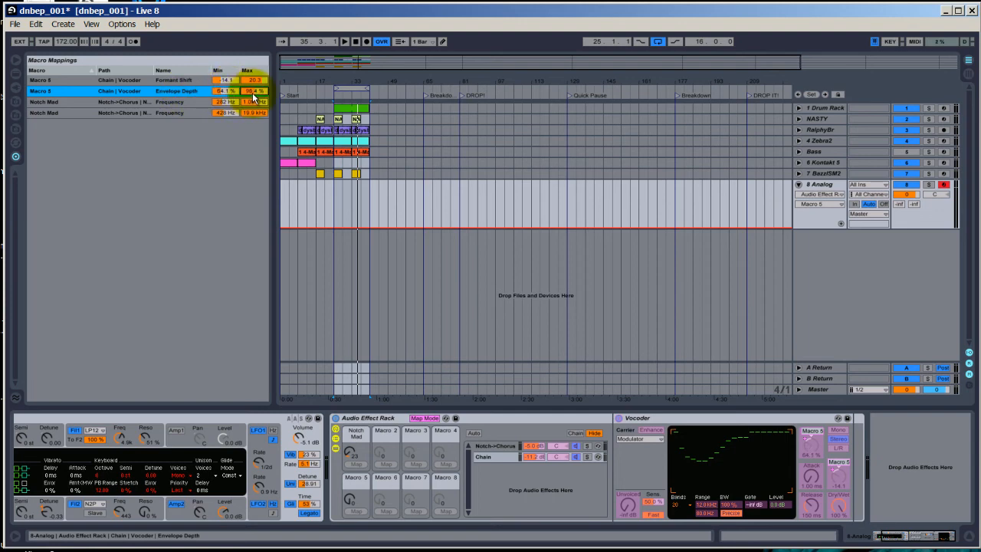
click(421, 420)
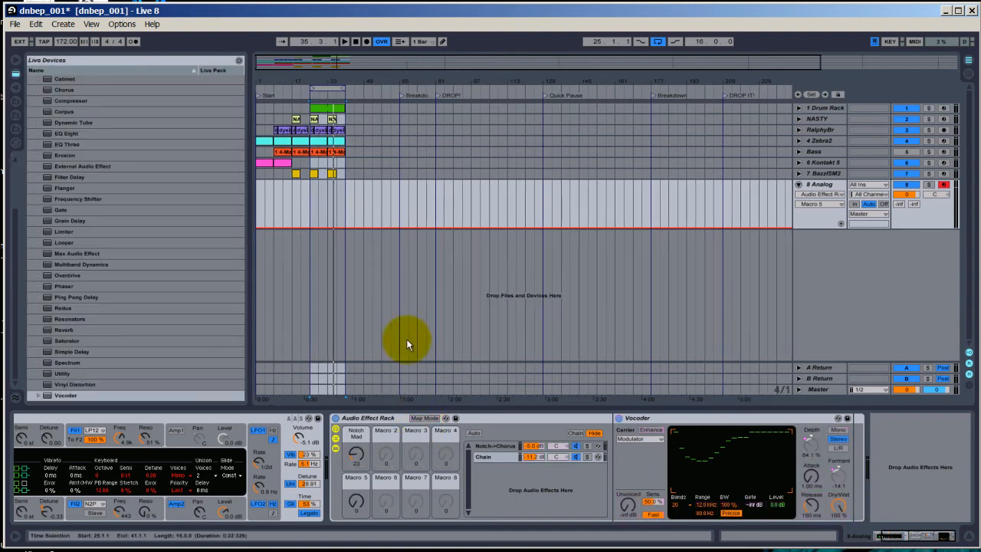
Switch the Vocoder from Precise to Retro mode with 16 bands, sweeping Macro 5 to audition the sound
drag(355, 509, 358, 504)
click(732, 513)
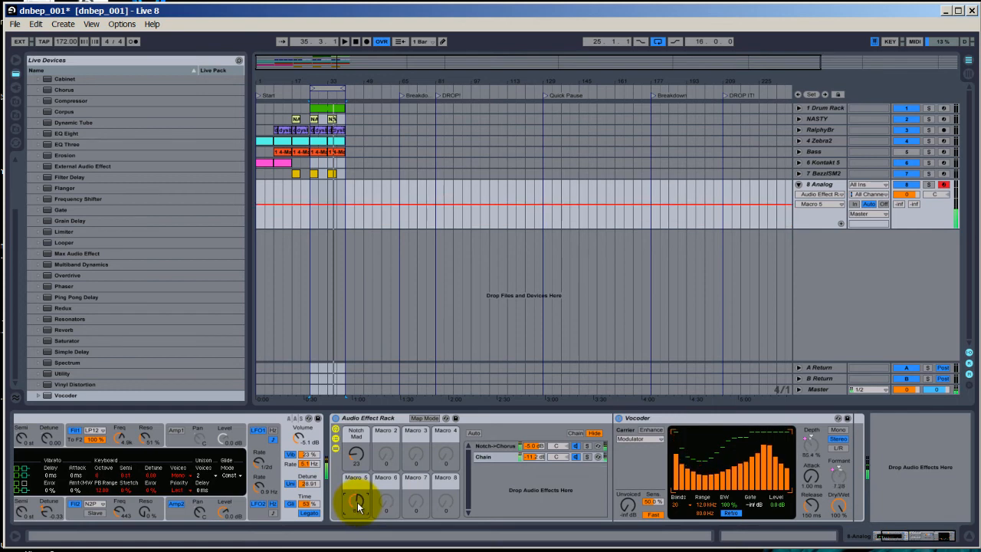
click(683, 508)
click(675, 444)
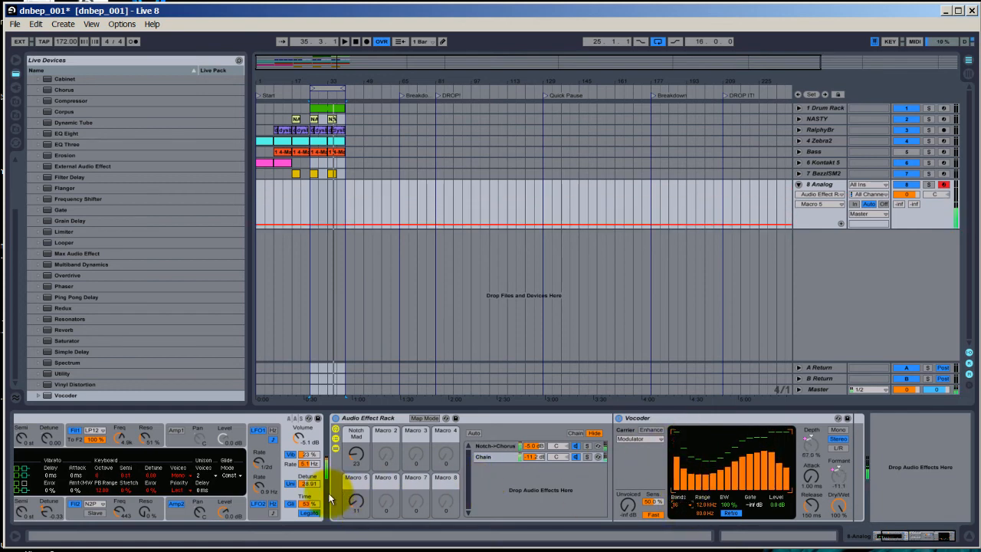
drag(351, 505, 355, 506)
Try an unvoiced level of about -34 dB on the Vocoder while sweeping Macro 5
drag(630, 504, 629, 500)
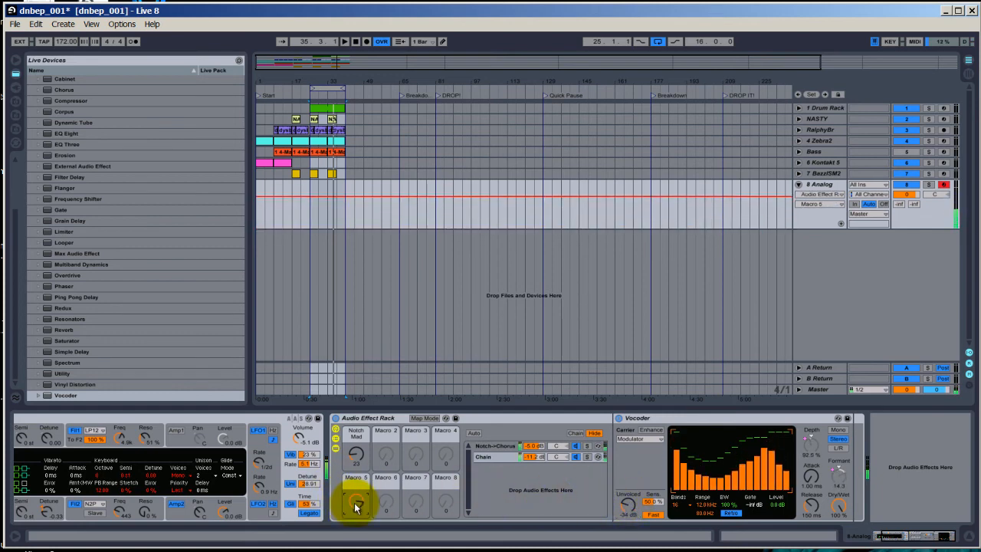
drag(355, 505, 355, 509)
drag(629, 503, 632, 507)
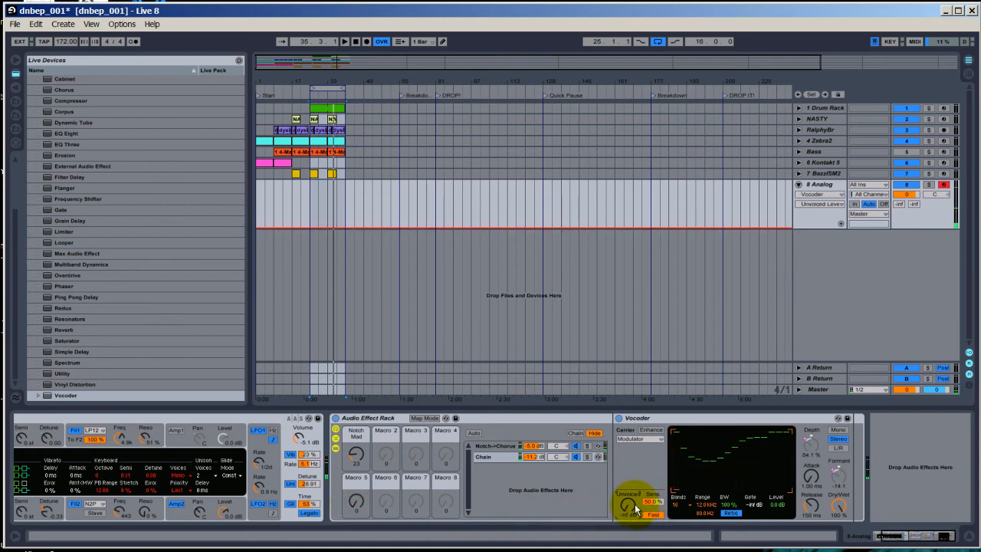
Turn on the Vocoder's Enhance option and sweep Macro 5, leaving it at 31
click(652, 430)
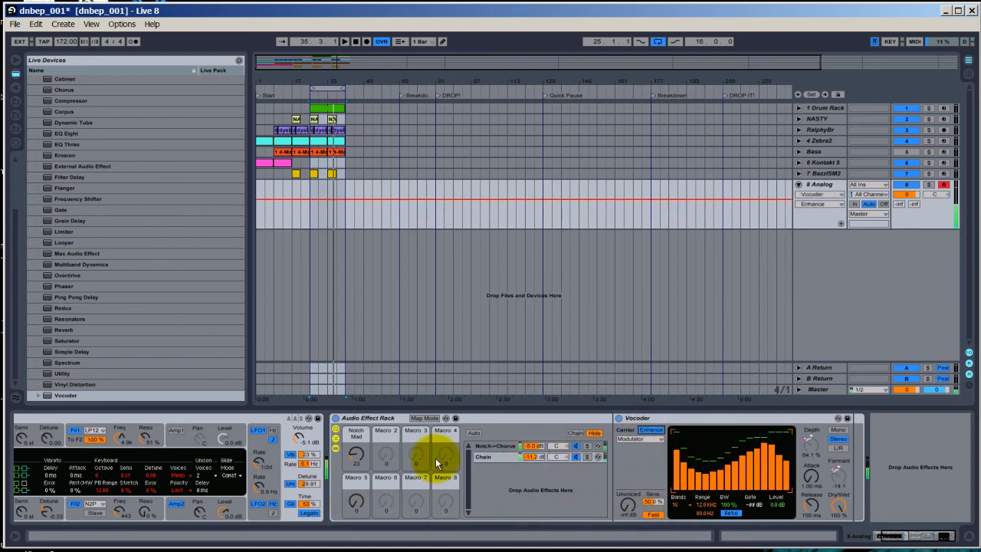
drag(356, 509, 355, 512)
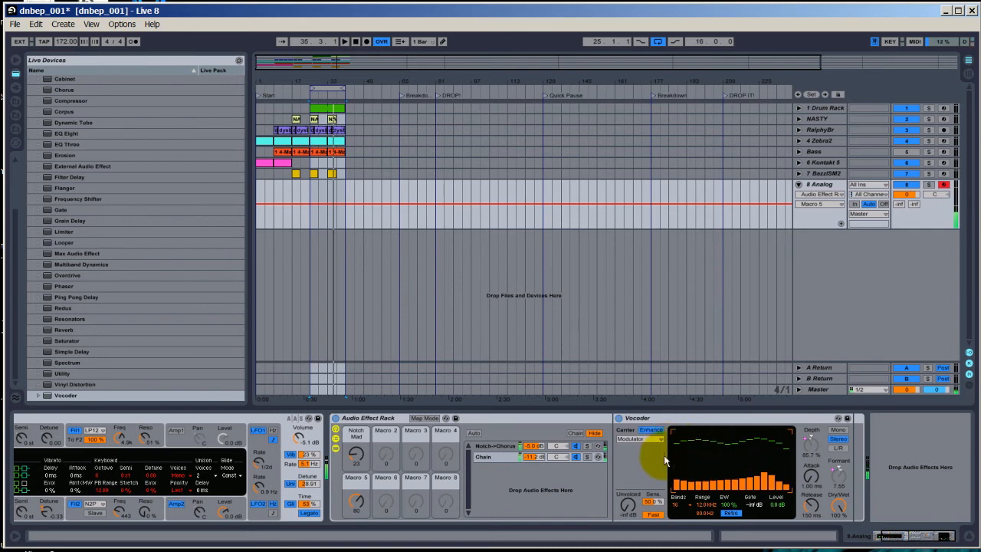
drag(352, 506, 353, 500)
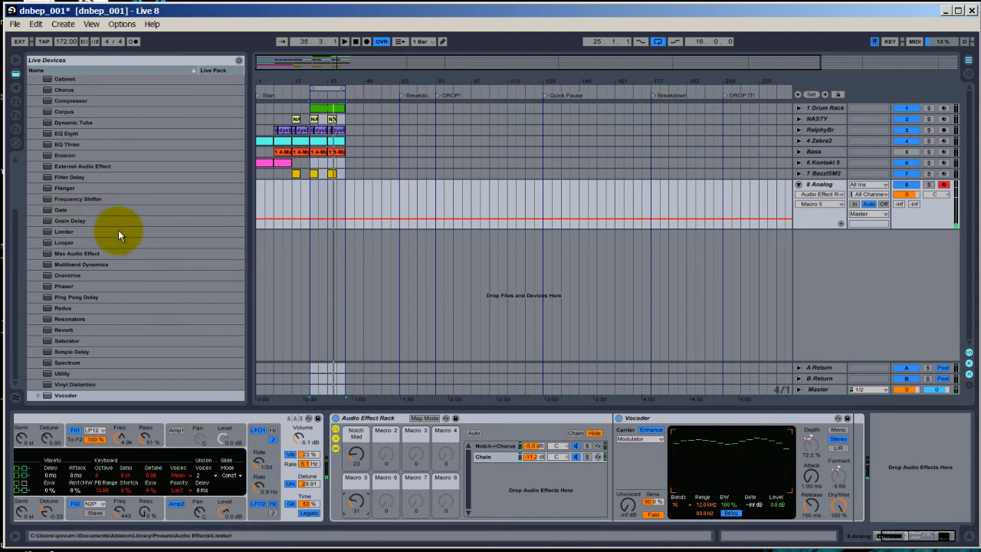
Add an EQ Eight after the Vocoder and make its first band a low-pass at about 1.23 kHz
click(72, 200)
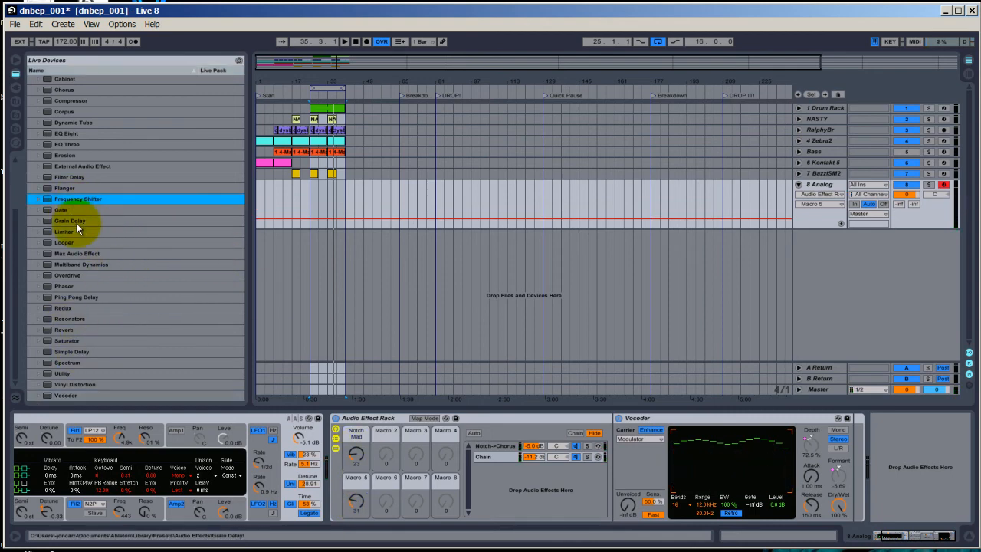
scroll(70, 198, up, 3)
drag(61, 164, 853, 439)
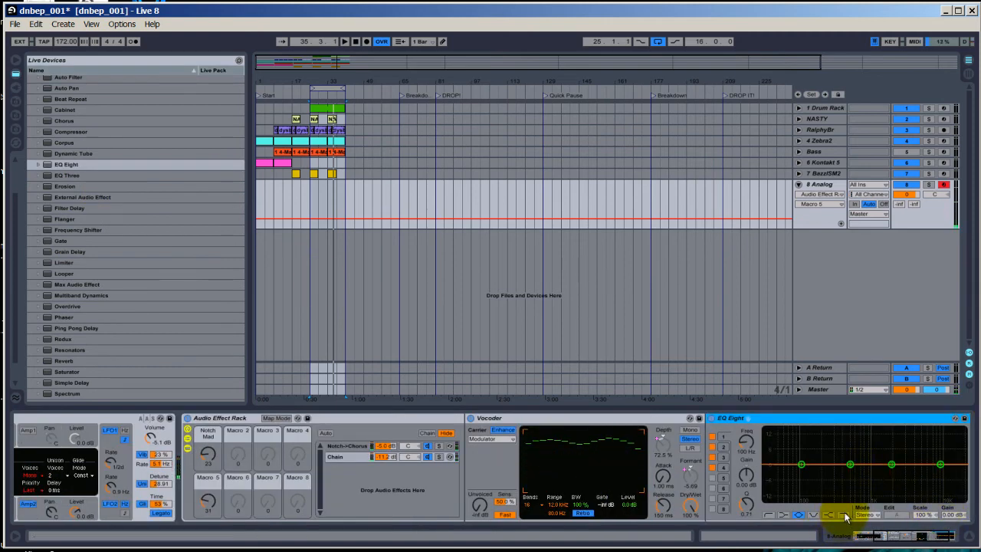
click(844, 514)
mouse_move(747, 454)
mouse_down()
mouse_move(747, 438)
mouse_move(747, 454)
mouse_up()
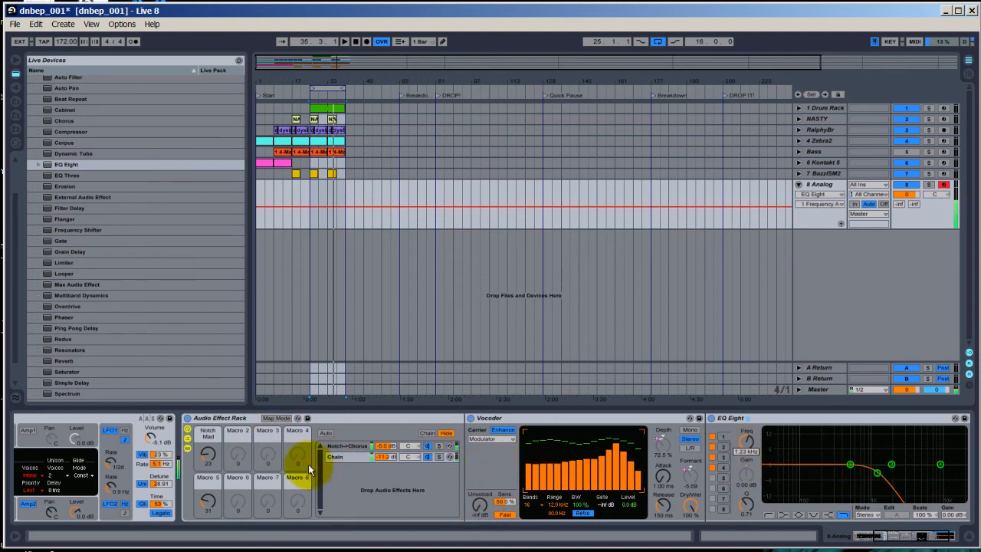
Raise the EQ Eight low-pass frequency to about 6.95 kHz, sweeping Macro 5 to 112 and back to 29
drag(203, 496, 208, 502)
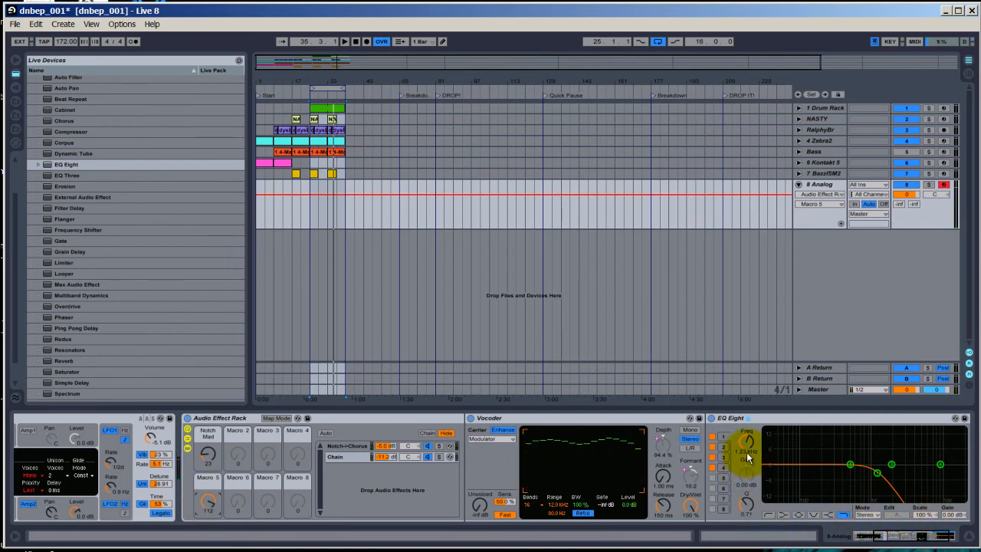
drag(748, 458, 750, 451)
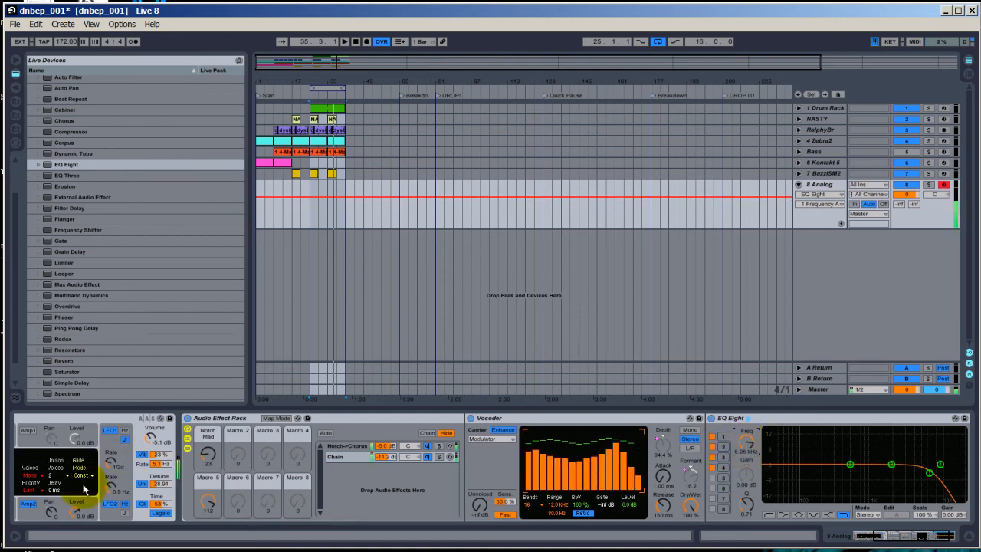
drag(207, 508, 208, 505)
Insert a Saturator between the Vocoder and EQ Eight with a drive of about 7.43 dB, the Soft Sine curve and Soft Clip on
scroll(115, 329, down, 1)
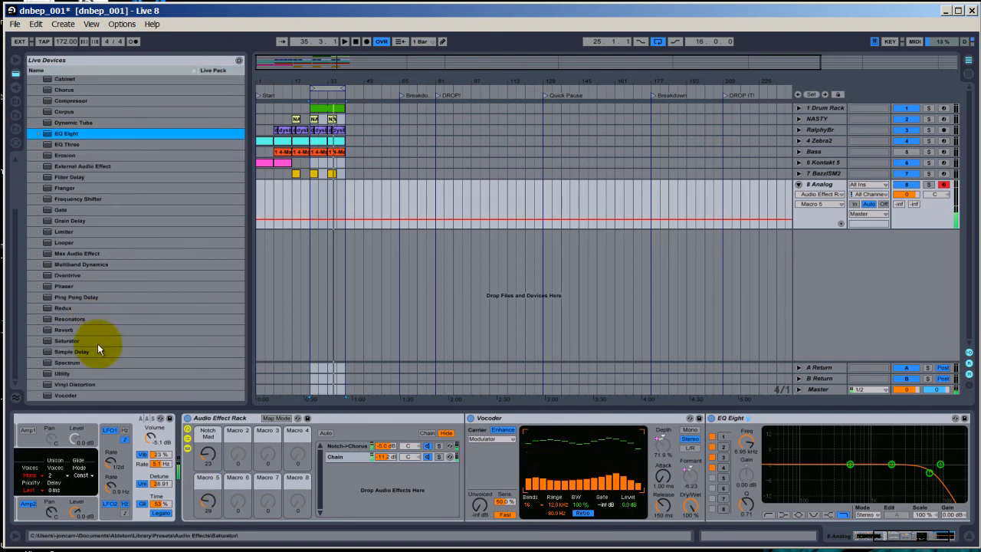
mouse_move(60, 341)
mouse_down()
mouse_move(798, 466)
mouse_move(695, 485)
mouse_move(723, 430)
mouse_up()
click(766, 476)
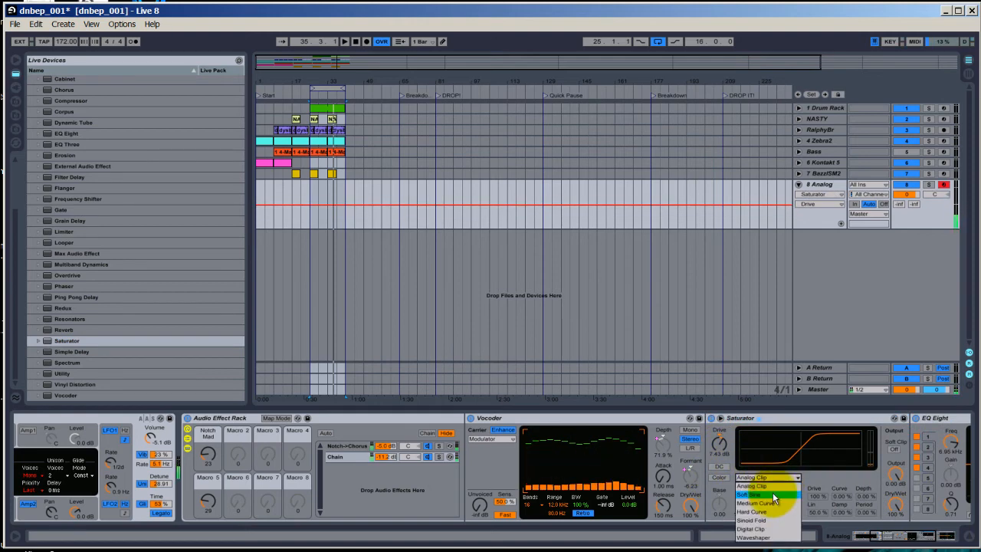
click(755, 495)
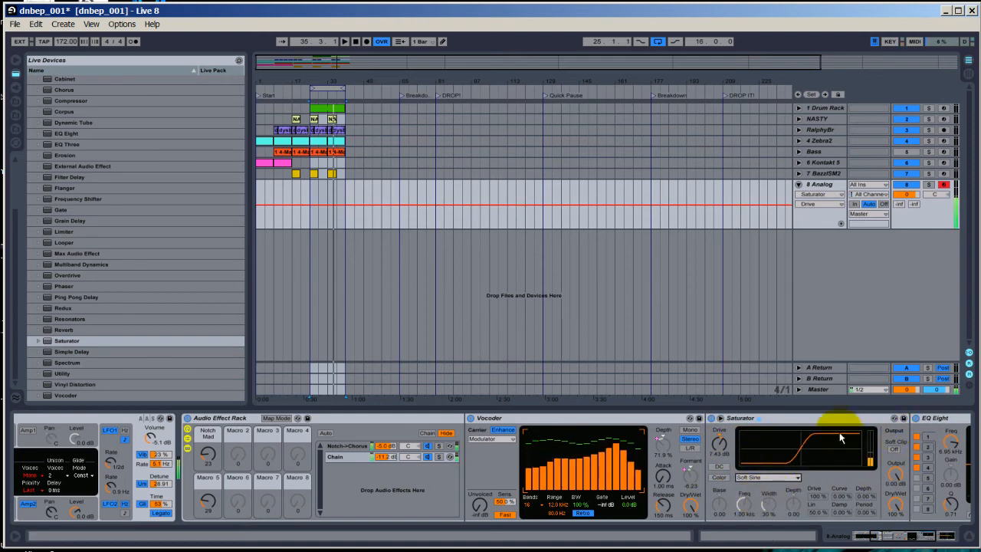
click(893, 448)
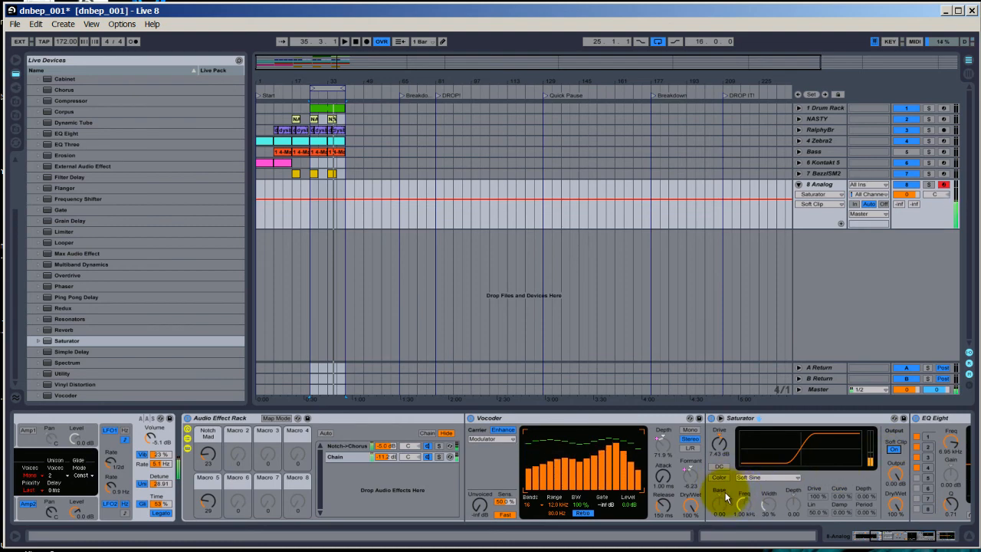
Turn on the Saturator's Color option with a base of about -15.4, sweeping Macro 5 and leaving it at 30
click(720, 467)
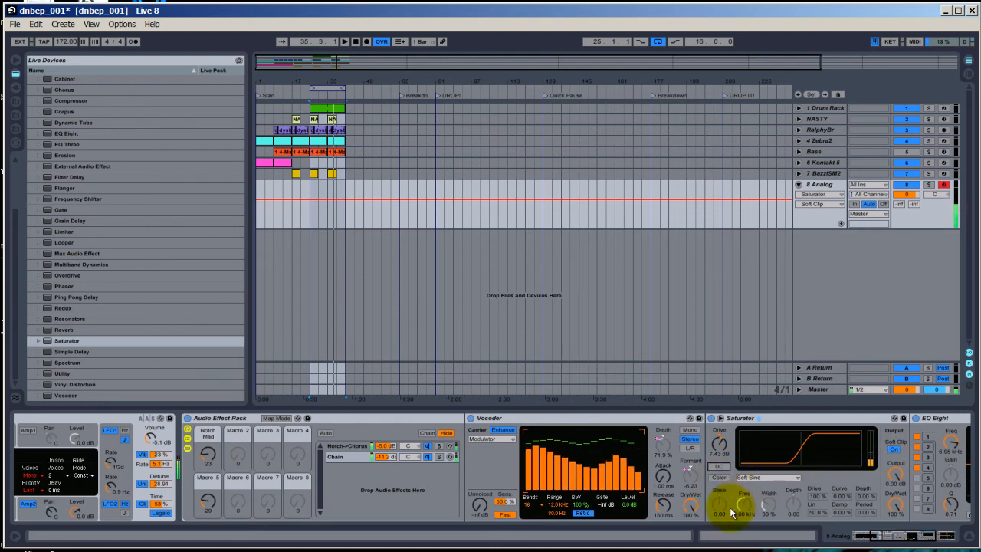
click(719, 477)
drag(725, 504, 718, 503)
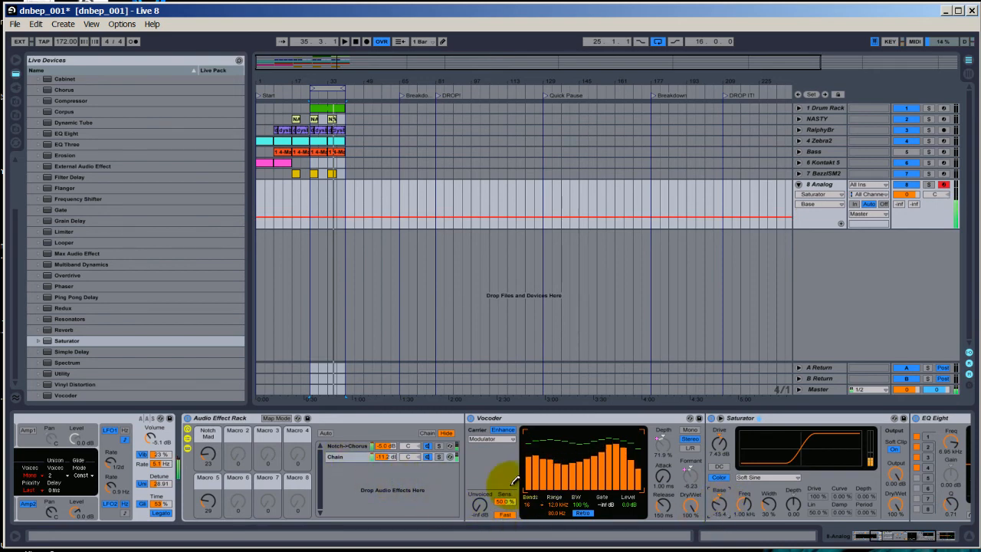
click(206, 503)
drag(204, 505, 205, 506)
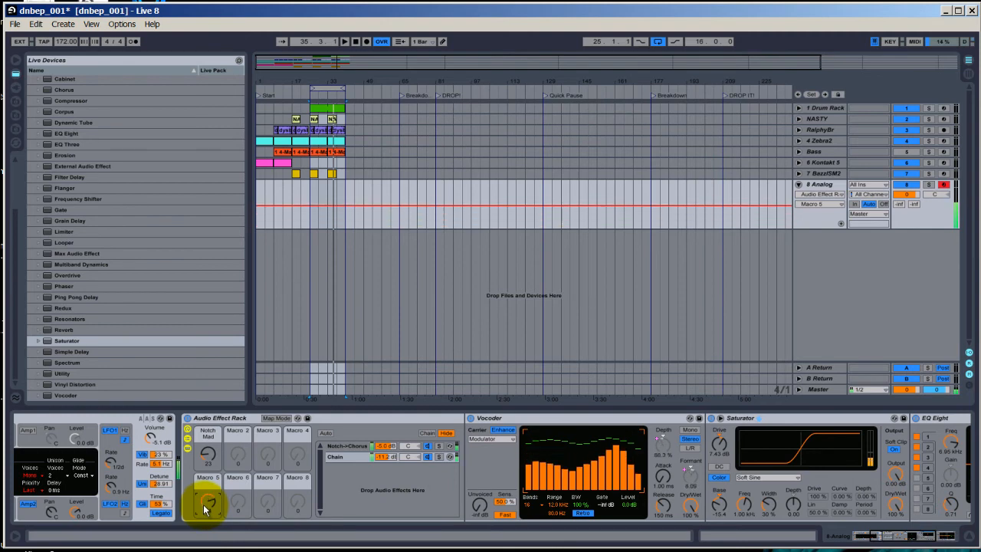
drag(205, 508, 207, 501)
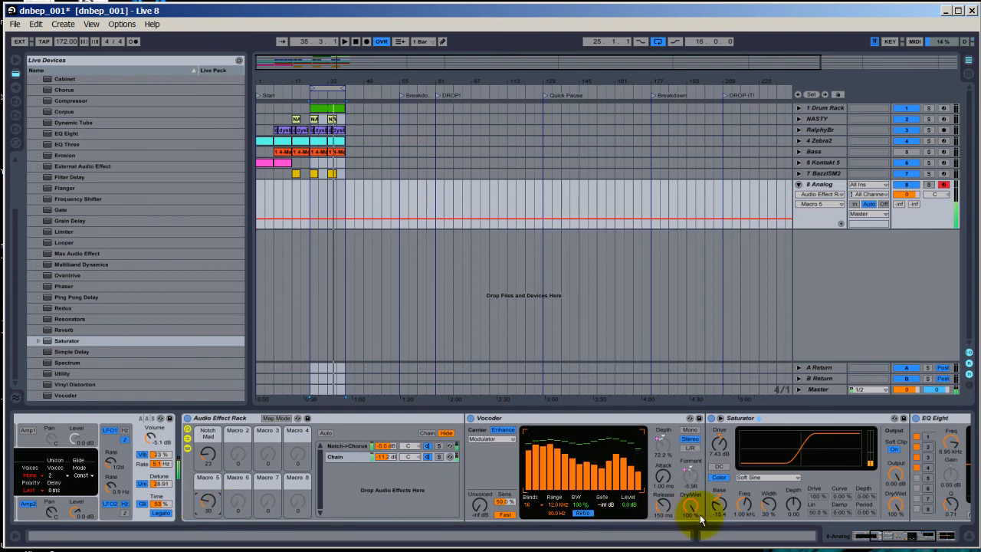
Set the Saturator's Color frequency to about 92.1 Hz, width to 13% and depth to about -5.71 while sweeping Macro 5
click(744, 504)
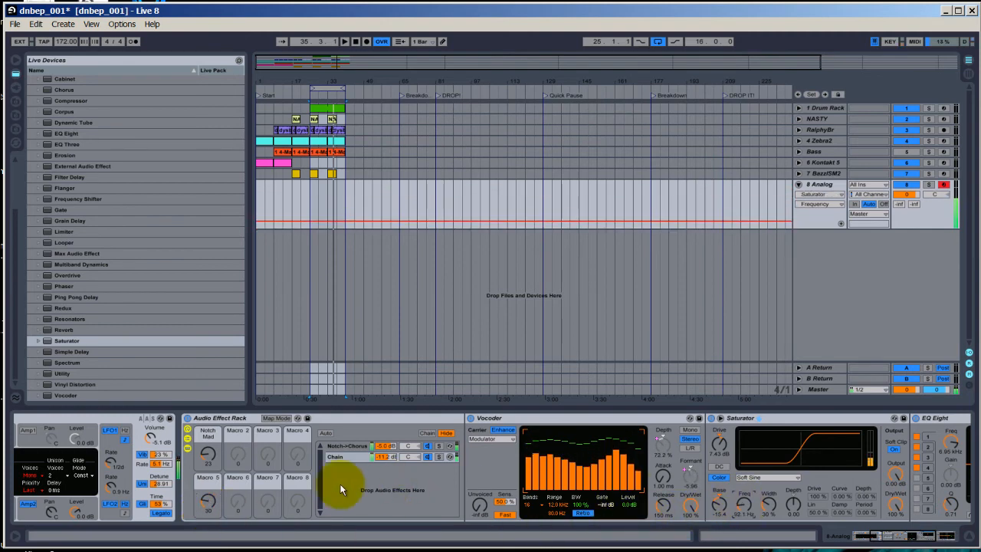
click(206, 502)
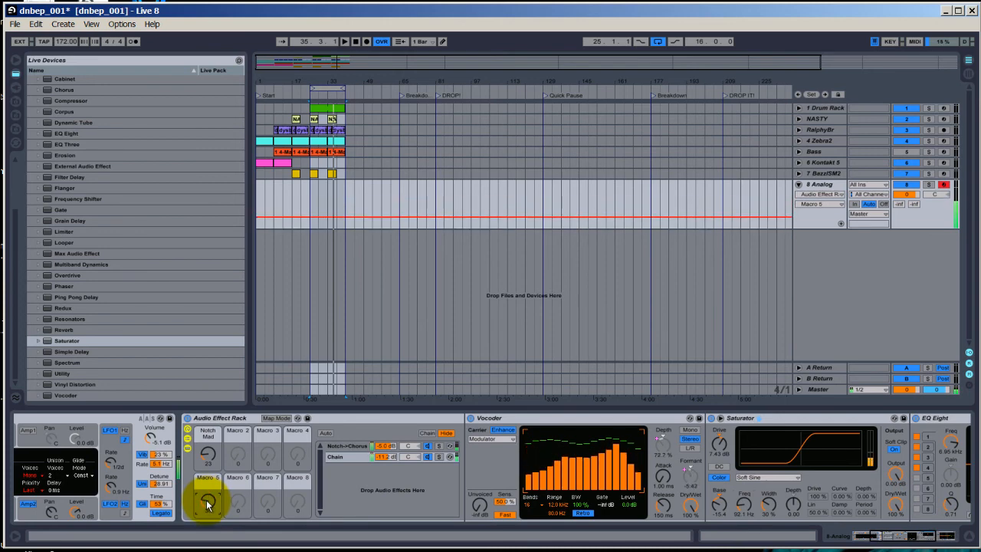
drag(207, 504, 208, 500)
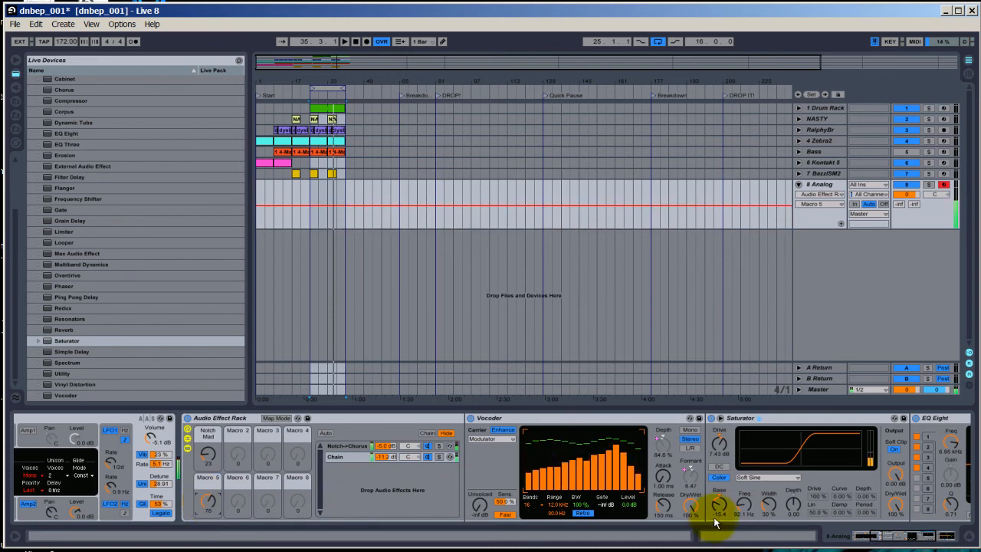
drag(770, 502, 794, 504)
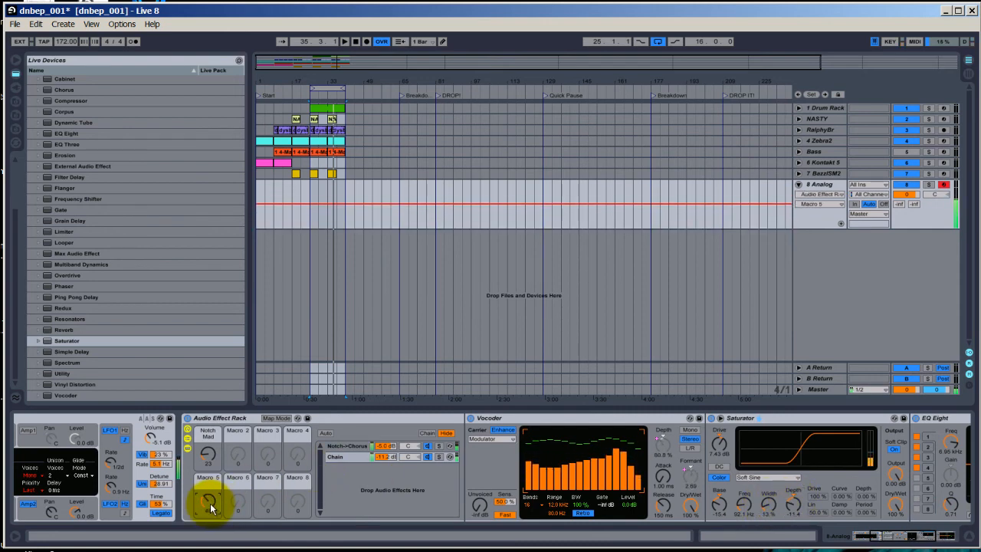
drag(793, 499, 766, 456)
Switch the Saturator's curve to Medium Curve and turn Macro 5 down to 21
click(766, 477)
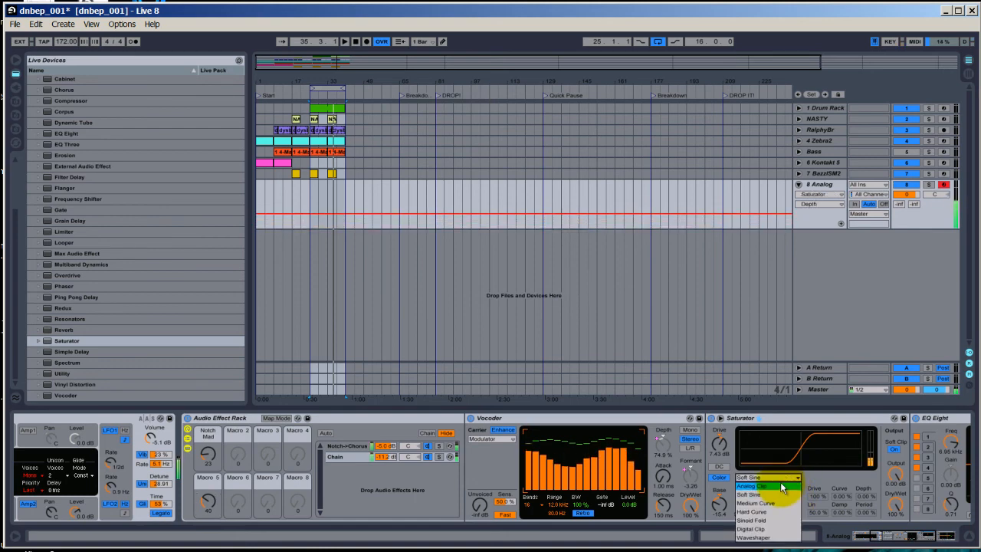
click(759, 498)
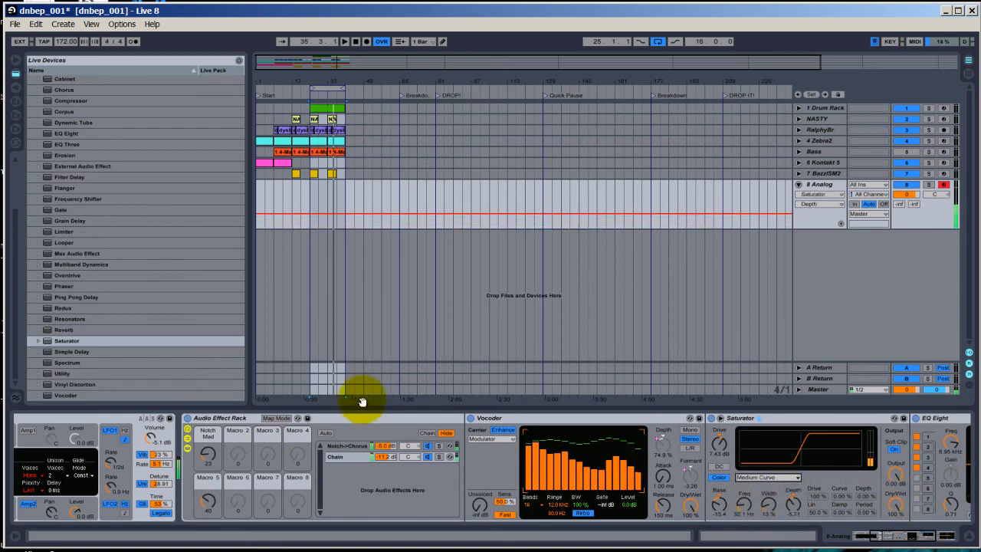
mouse_move(207, 501)
mouse_down()
mouse_move(207, 490)
mouse_move(207, 508)
mouse_up()
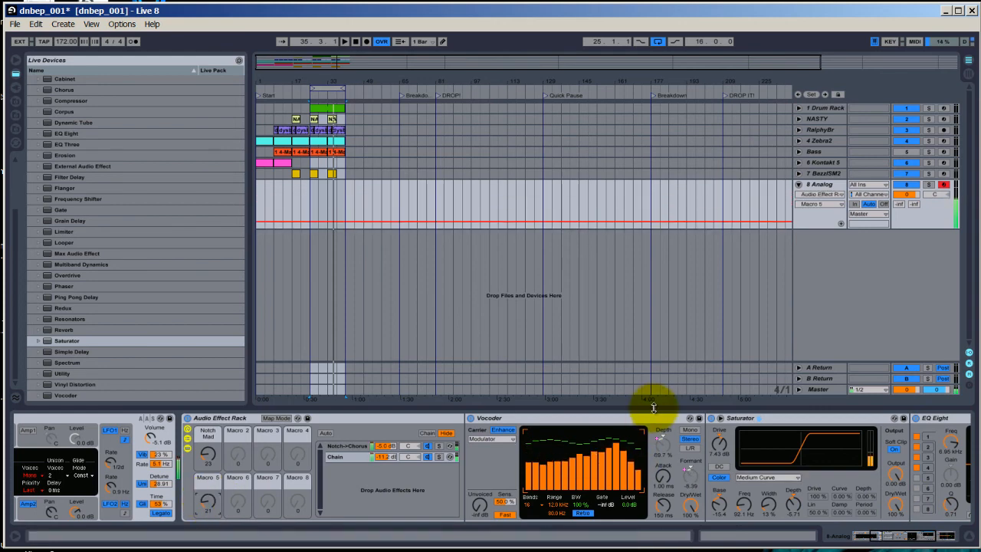
Fold the Vocoder and set the Saturator's dry/wet to 44.4% and output to about -8.29 dB, leaving Macro 5 at 32
double_click(603, 417)
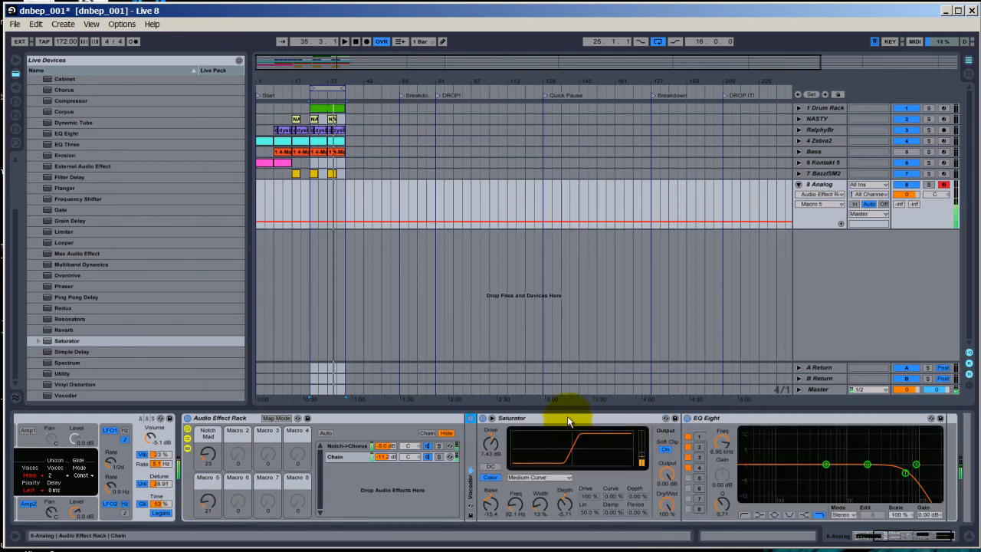
click(666, 504)
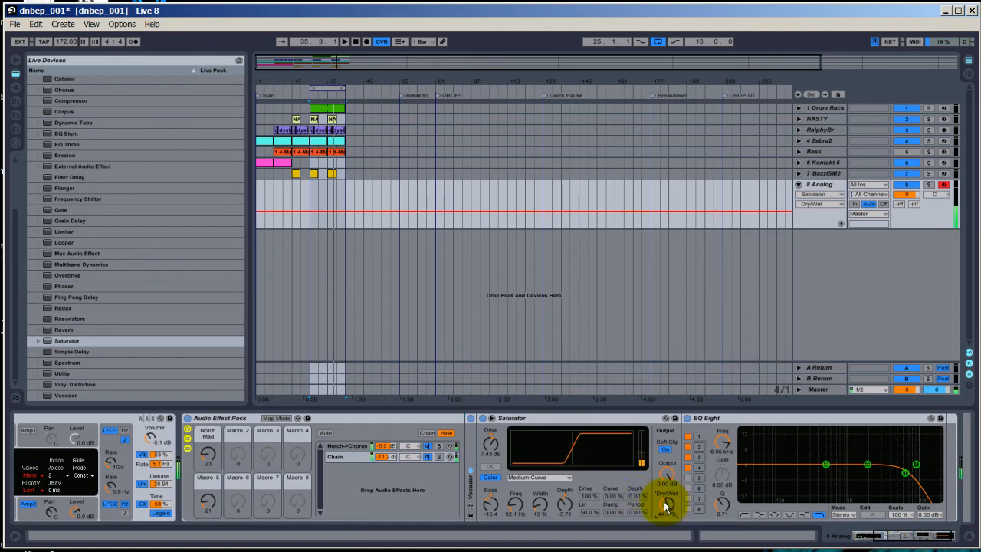
drag(667, 470, 667, 472)
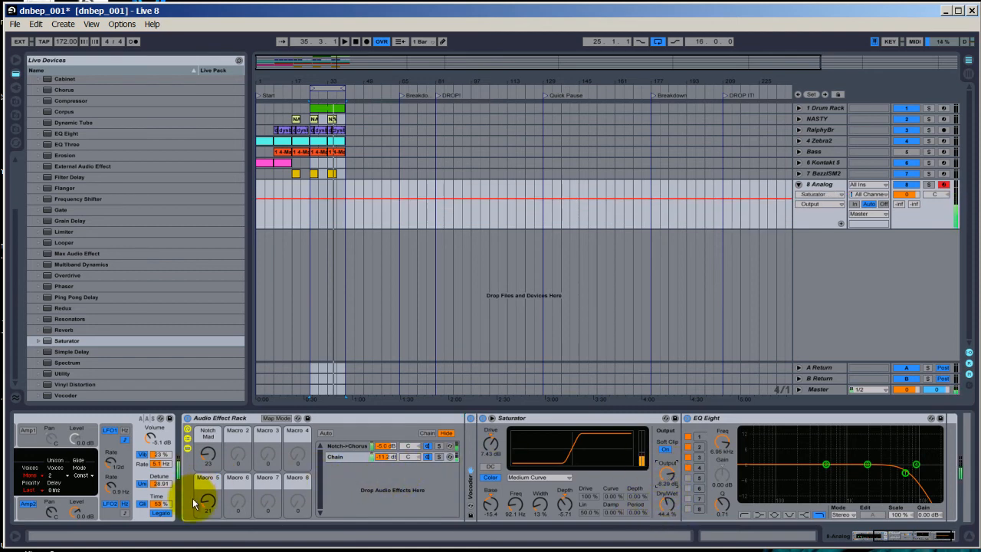
drag(210, 503, 210, 505)
Set the Saturator's drive to about 1.71 dB and its Color base to about 29.7
click(494, 444)
drag(494, 444, 494, 452)
drag(491, 501, 494, 497)
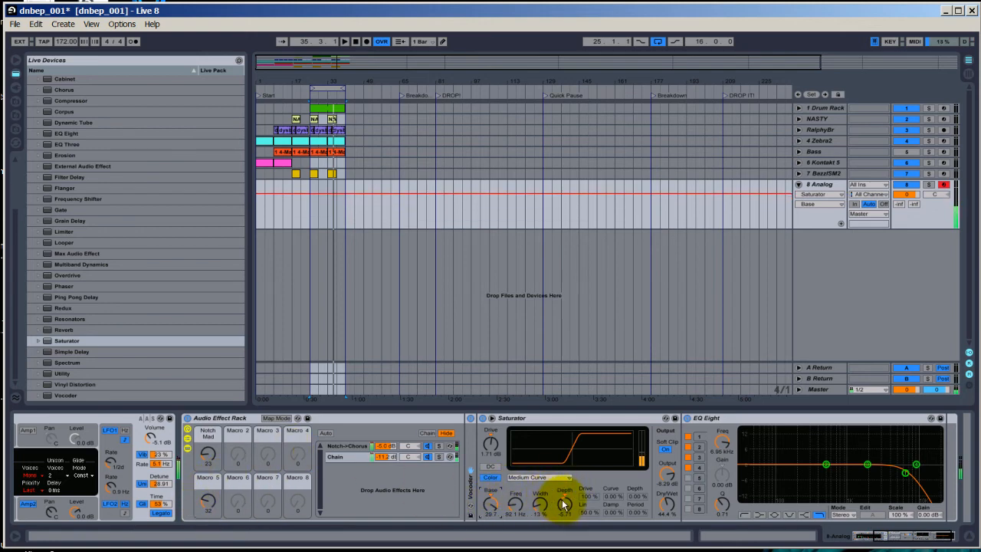
Set the Saturator's Color frequency to about 1.45 kHz, width to 25% and depth to about 3.43, sweeping Macro 5 to 55
drag(562, 504, 515, 504)
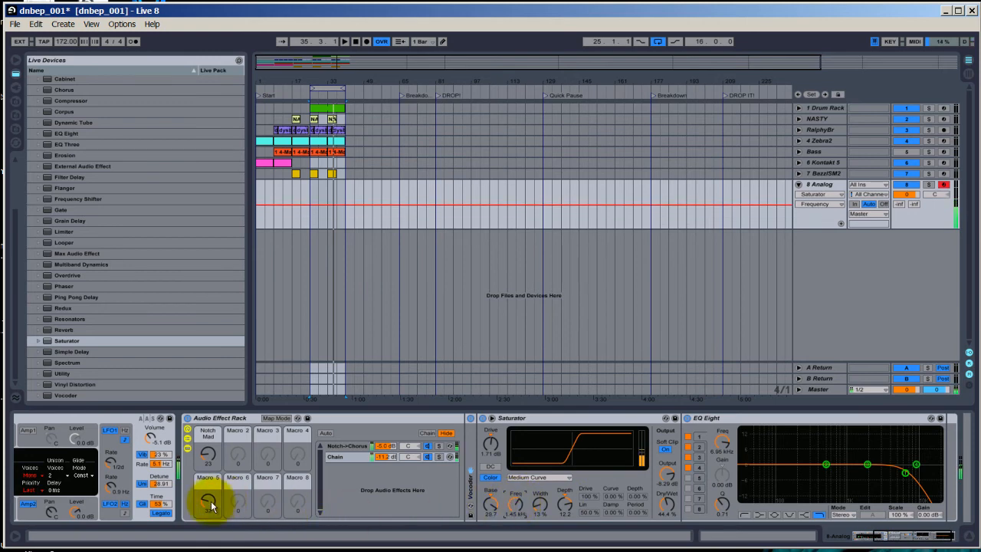
drag(212, 500, 211, 501)
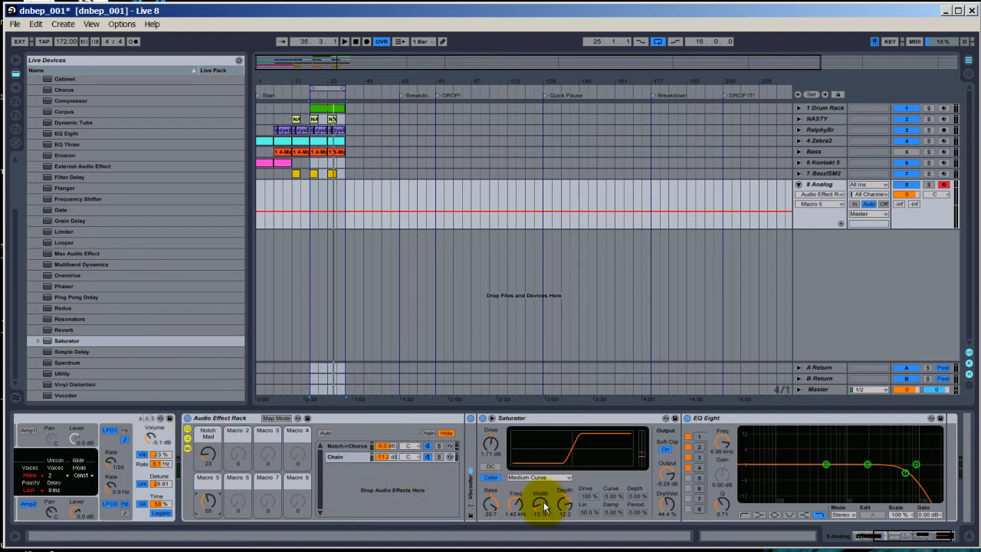
drag(544, 506, 541, 502)
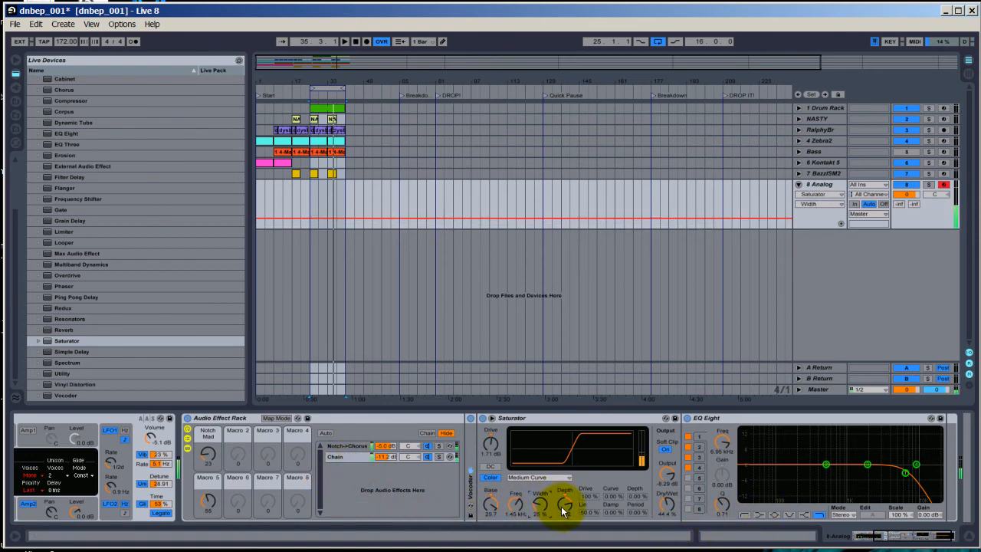
mouse_move(564, 511)
mouse_down()
mouse_move(560, 498)
mouse_move(571, 499)
mouse_up()
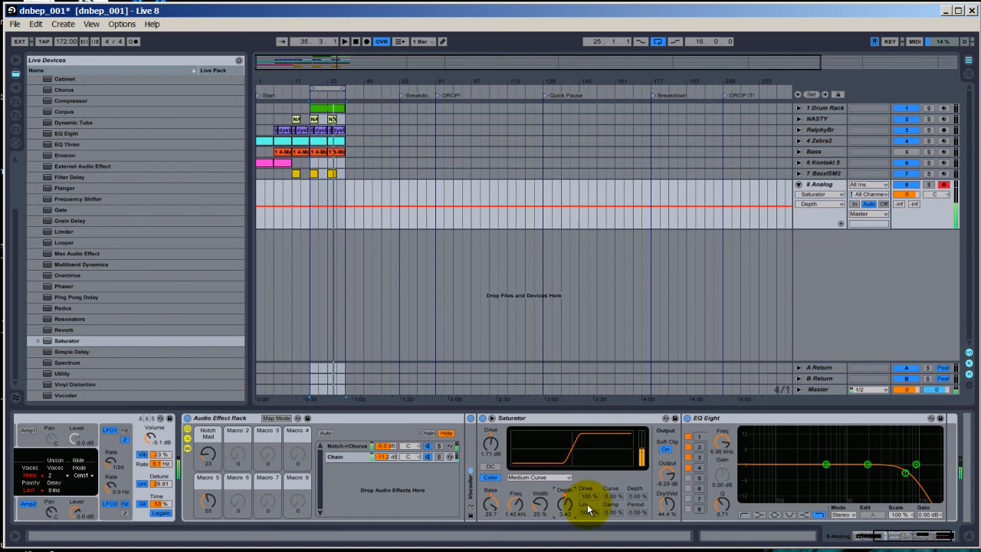
Switch the Saturator to Waveshaper with a curve of about 22.7% and depth of about 51.6%, sweeping Macro 5 up above 100
click(546, 477)
click(529, 536)
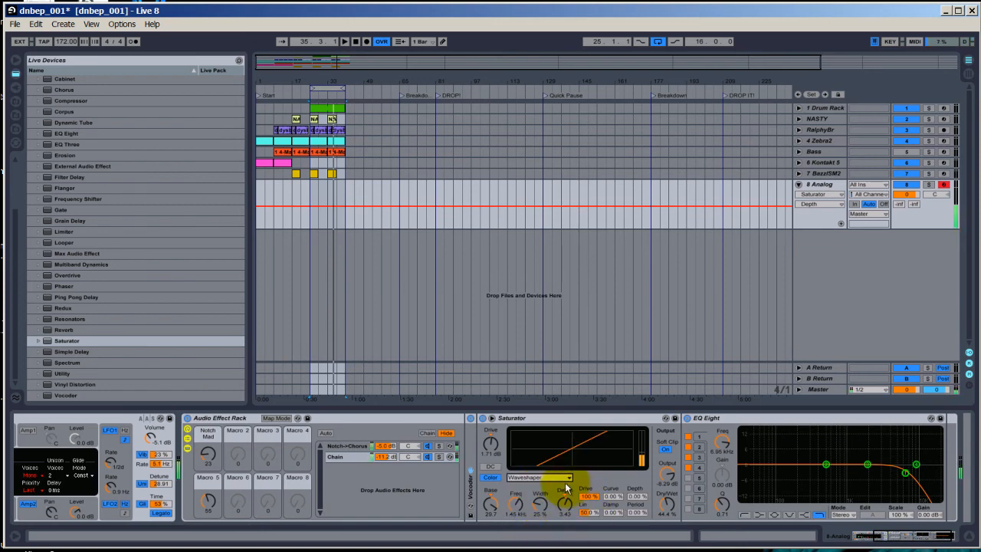
drag(612, 498, 608, 499)
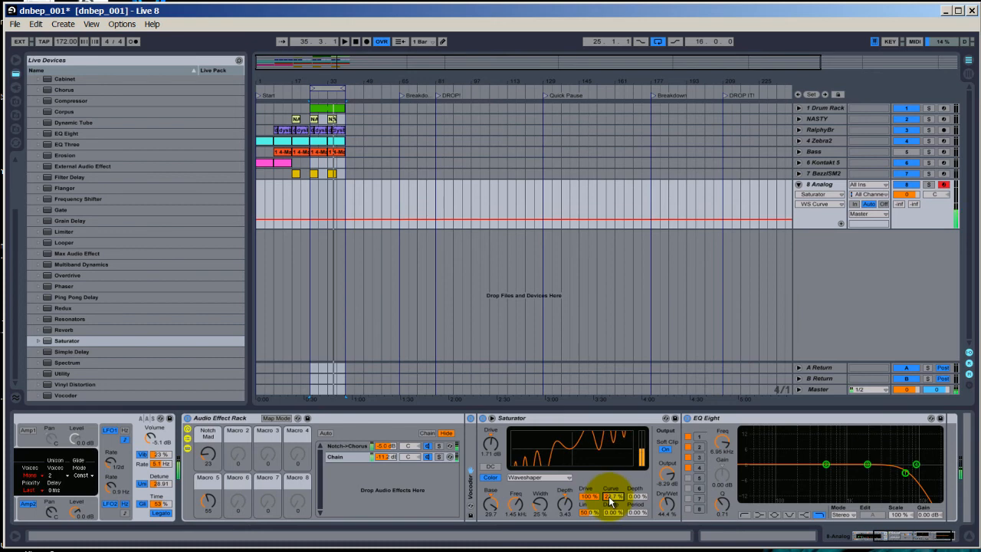
click(207, 502)
drag(207, 502, 208, 484)
drag(634, 499, 634, 495)
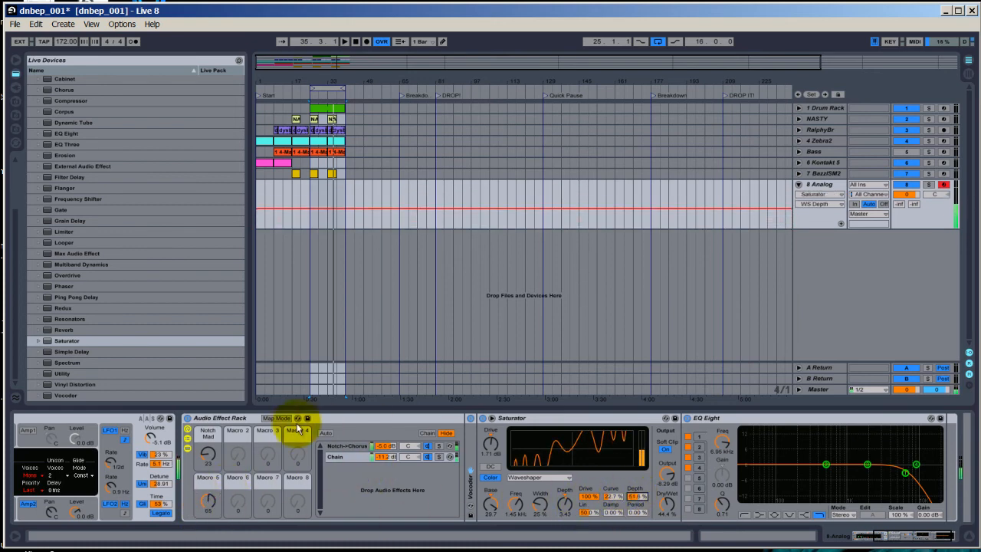
drag(211, 498, 212, 496)
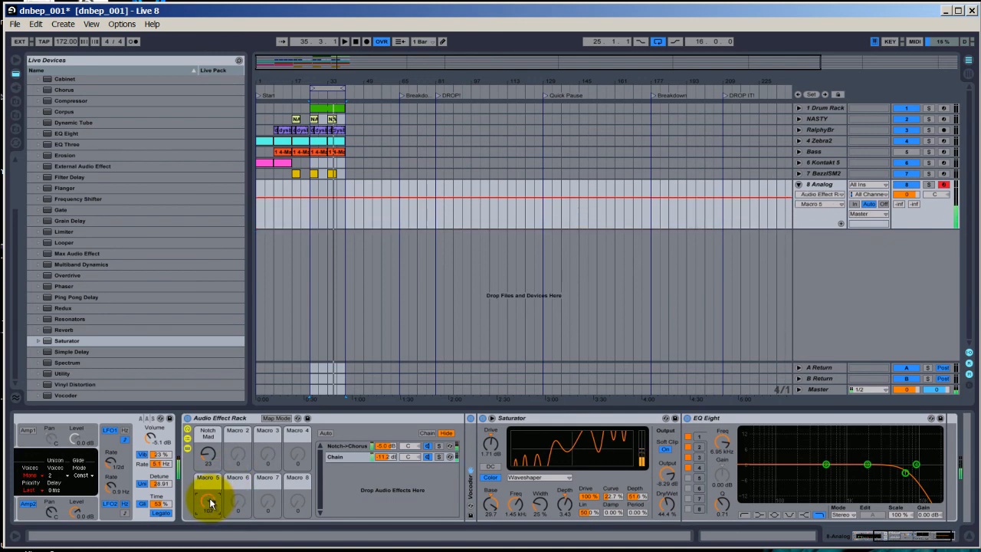
Set the Waveshaper's Lin to 32.0%, Damp to 4.69% and Period to 21.9%, raise Saturator drive to 5.71 dB, and leave Macro 5 at 21
click(589, 512)
drag(590, 514, 630, 512)
click(485, 449)
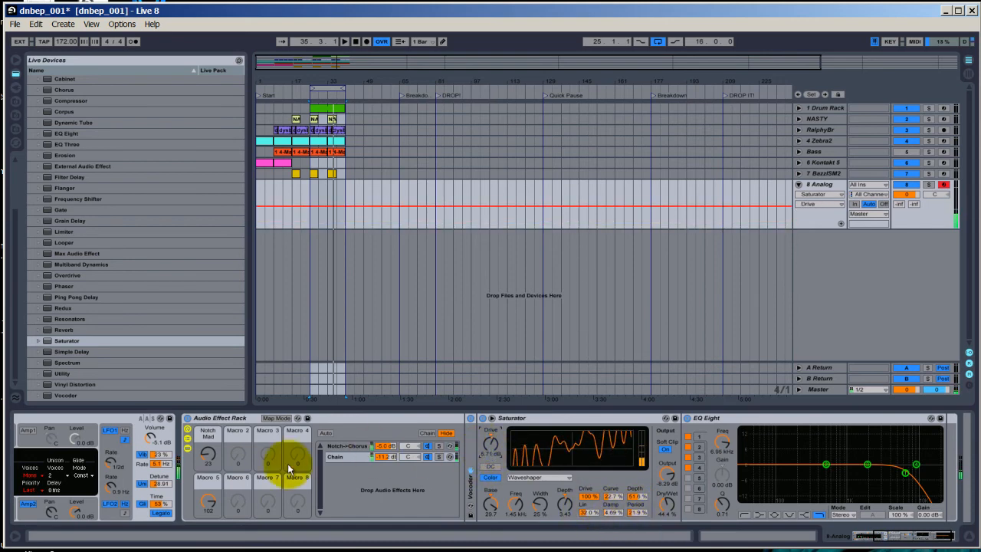
drag(209, 504, 208, 498)
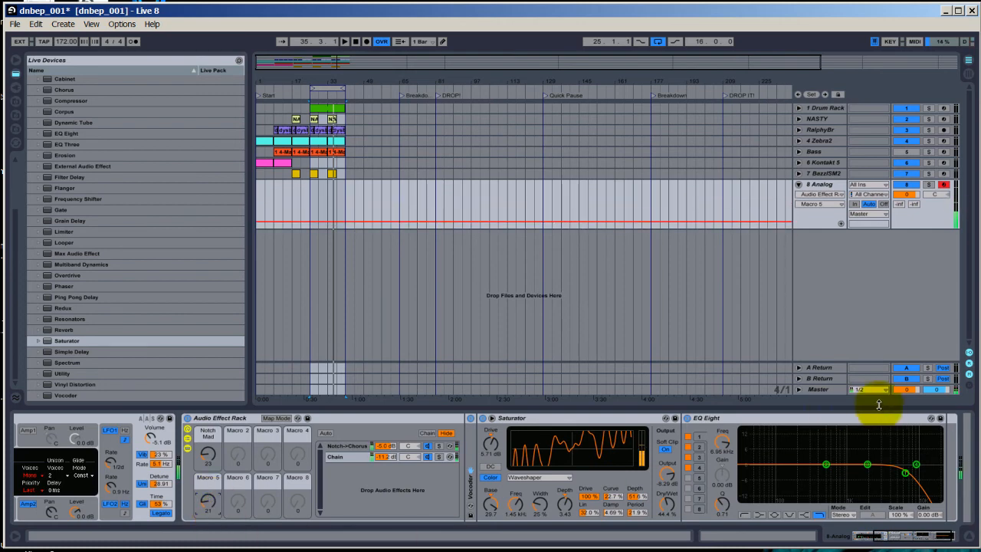
Fold the EQ Eight and add a Chorus to the end of the second rack chain
click(740, 420)
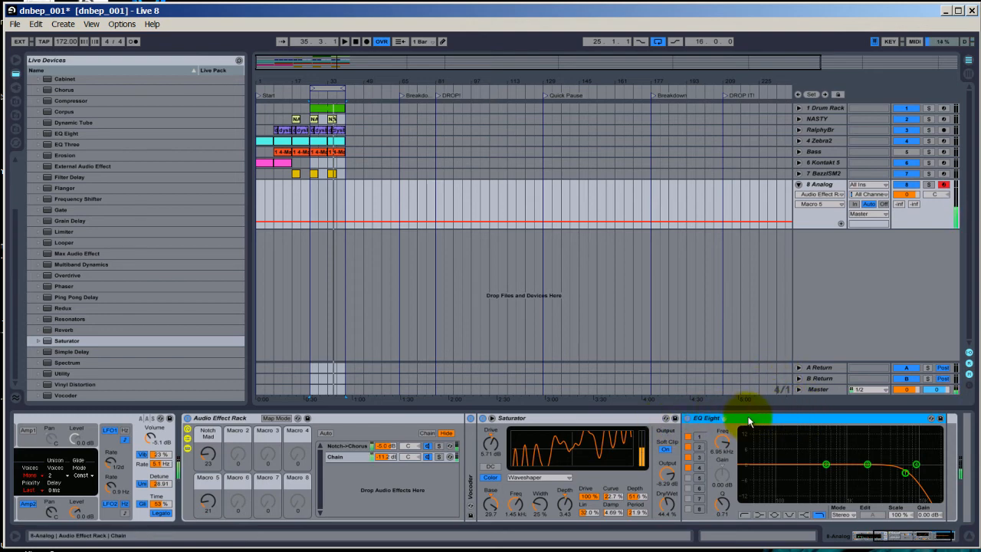
double_click(772, 424)
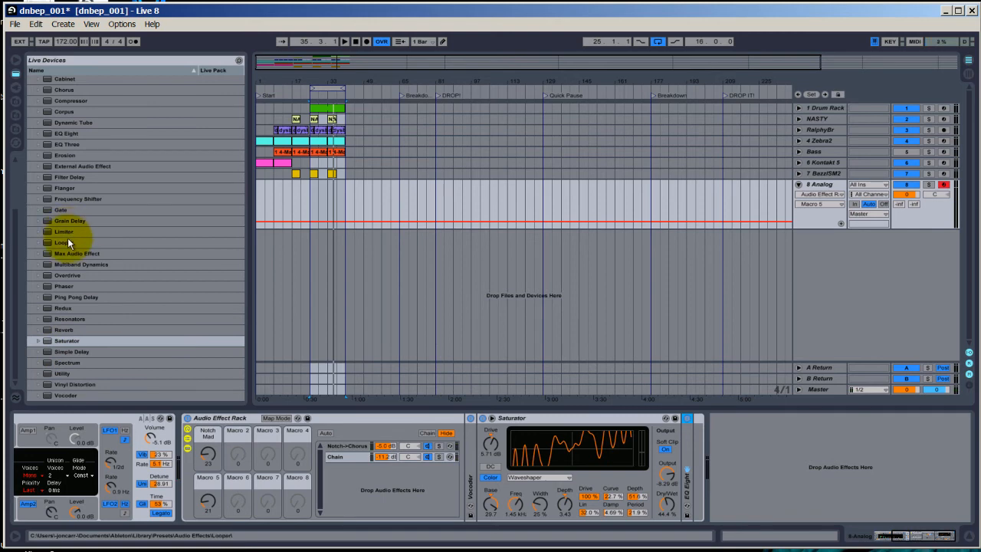
scroll(68, 243, up, 1)
scroll(69, 237, down, 1)
click(42, 236)
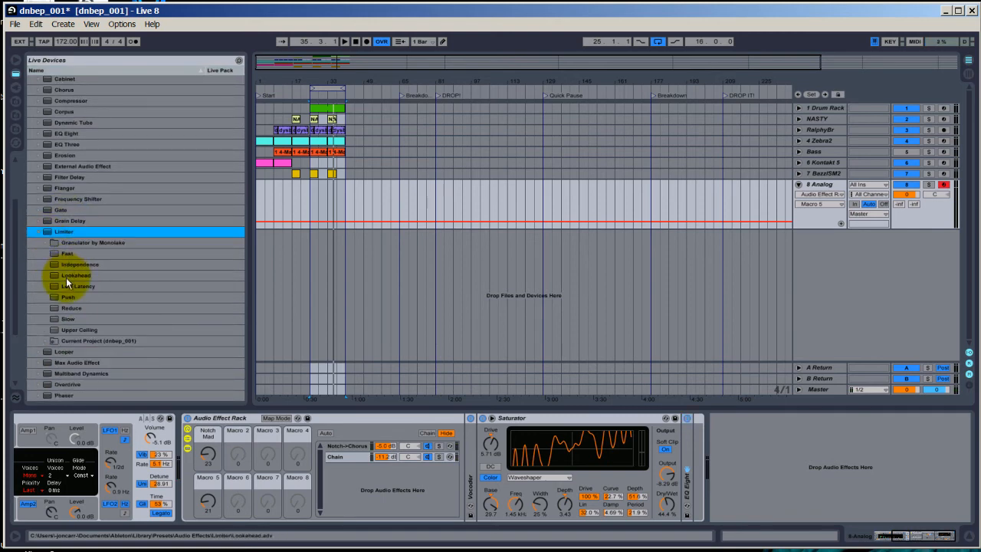
click(41, 253)
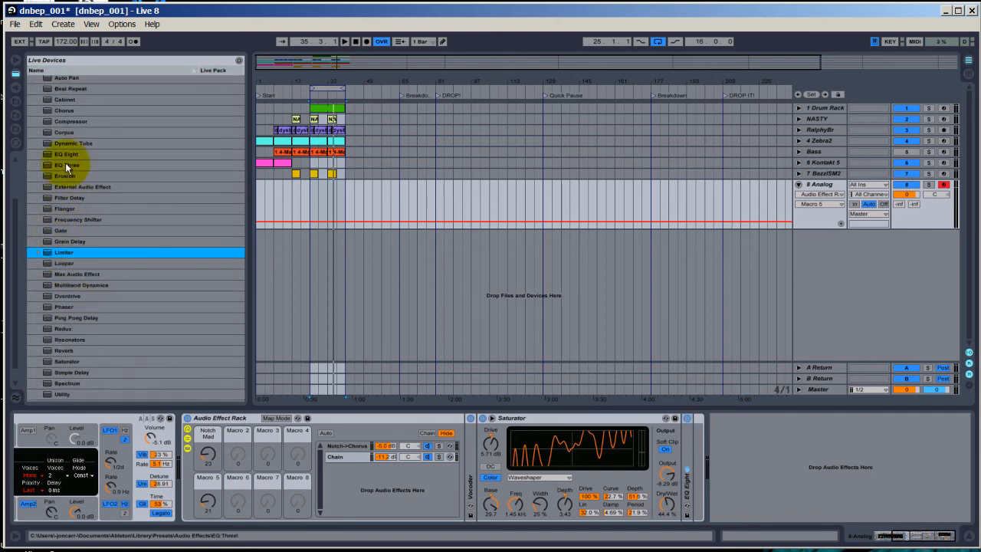
drag(59, 109, 333, 458)
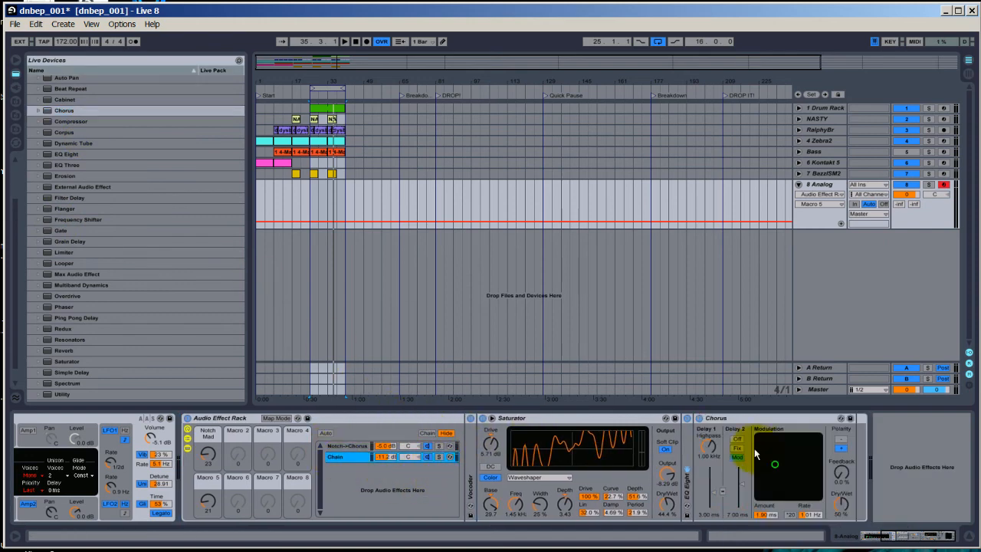
Set the Chorus modulation amount to about 0.36 ms, feedback to 42% and dry/wet to 34%, sweeping Macro 5 to 30
drag(774, 470, 843, 510)
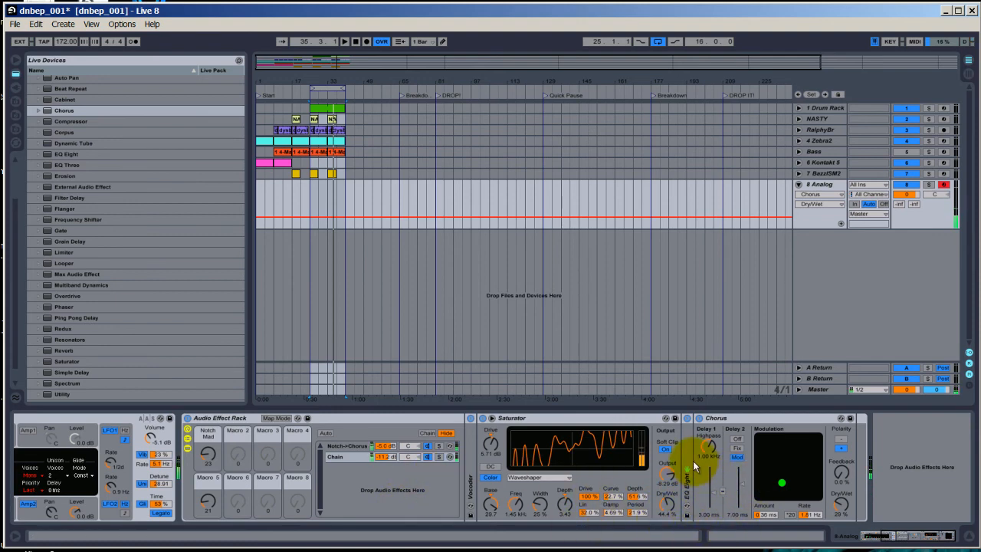
drag(841, 508, 842, 463)
click(842, 476)
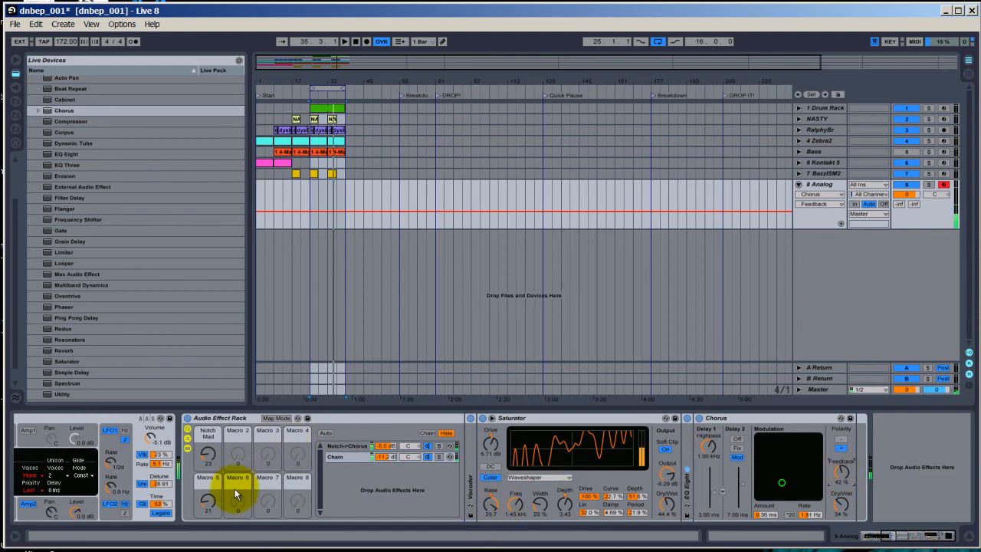
drag(205, 500, 265, 539)
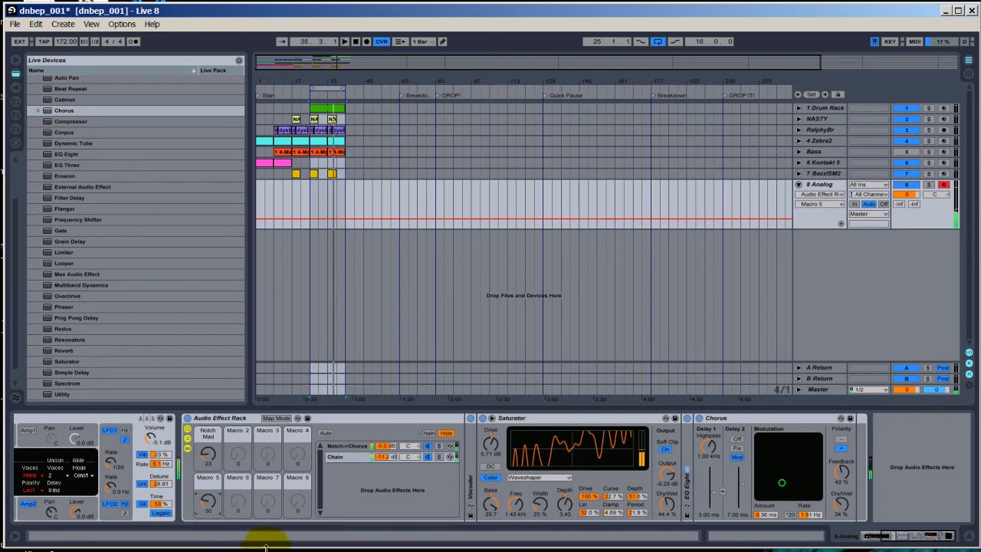
click(843, 479)
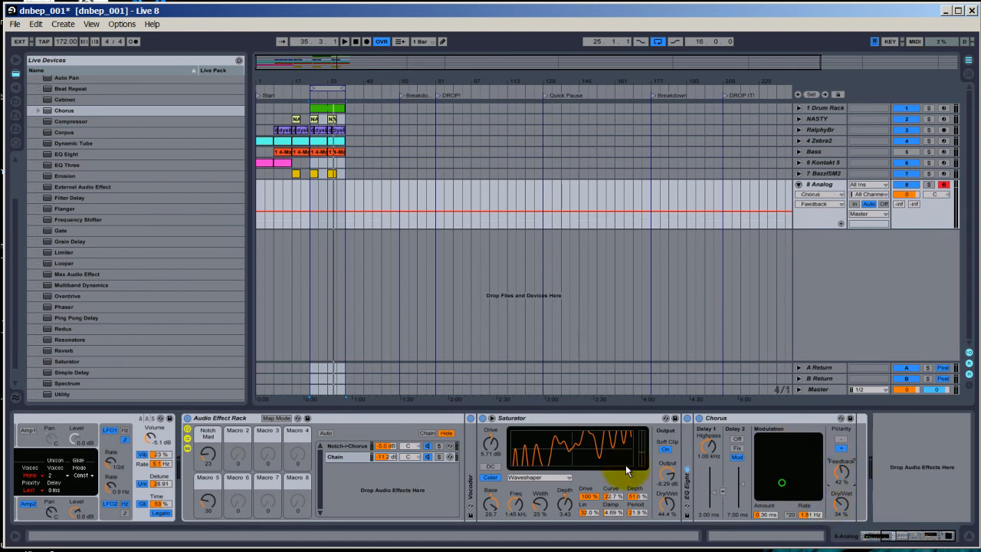
Map the Chorus feedback to Macro 5 with a range of 0% to 43%, and turn Macro 5 down to 5
click(277, 418)
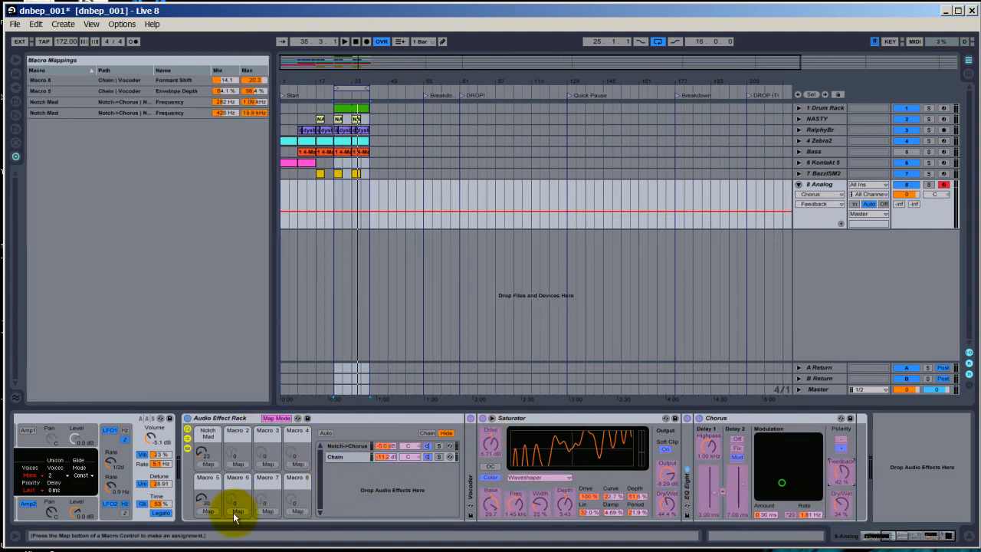
click(207, 511)
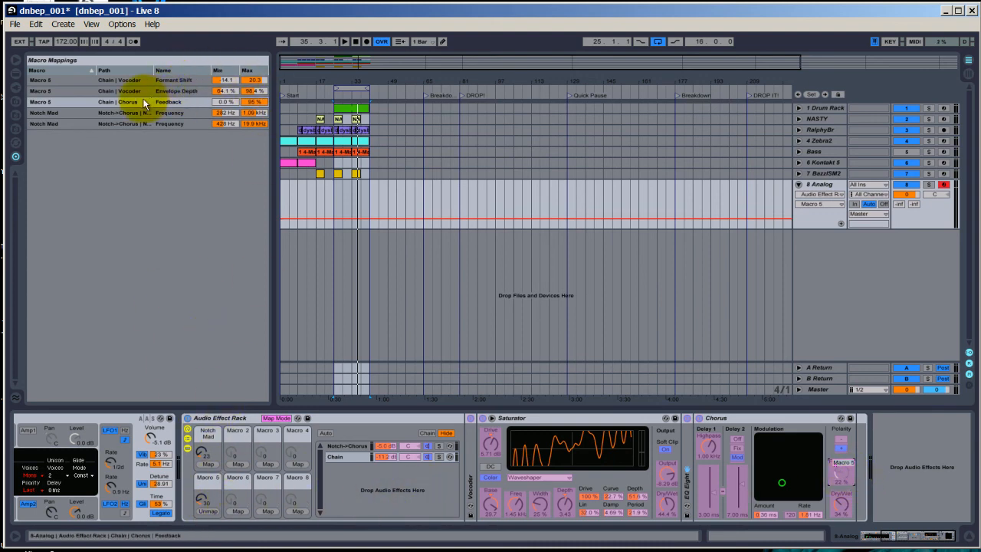
click(222, 101)
drag(221, 101, 221, 79)
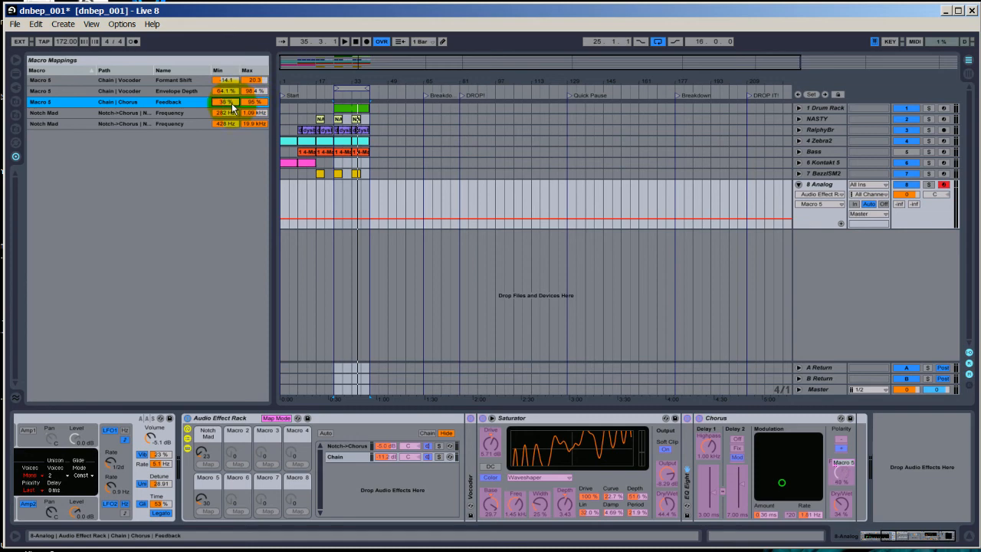
drag(232, 103, 253, 129)
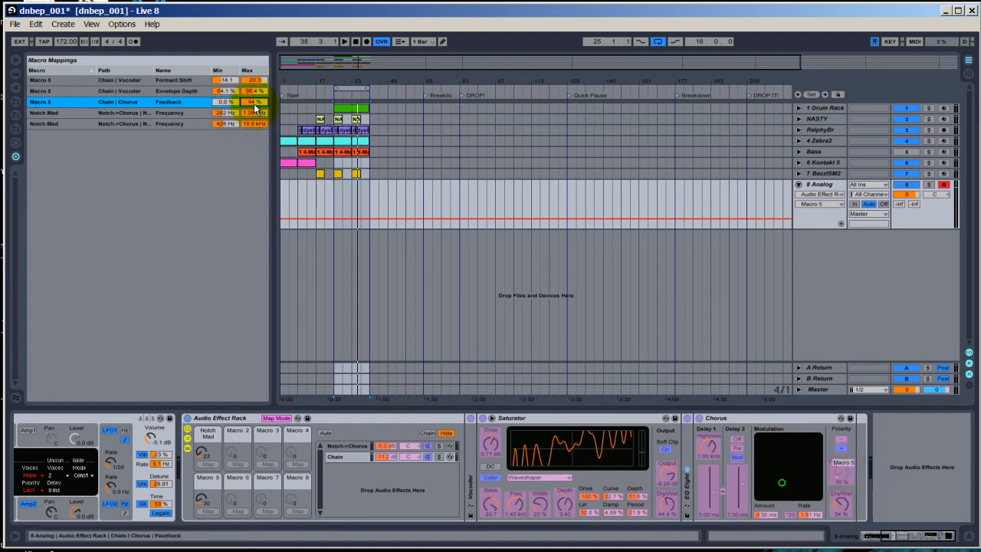
click(280, 418)
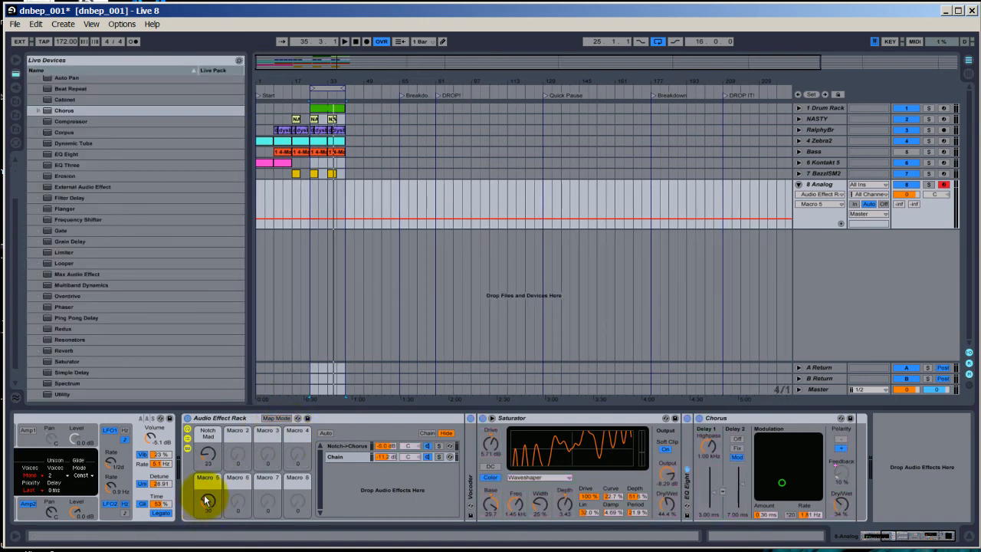
drag(215, 504, 213, 502)
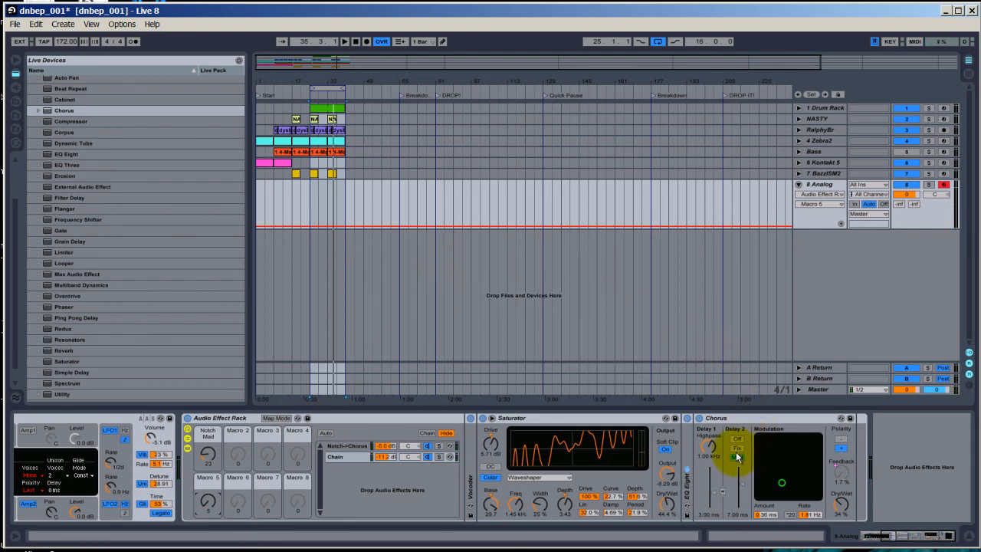
Fold the Saturator and Chorus in the second chain, and show the rack's chain select editor
double_click(619, 418)
click(618, 419)
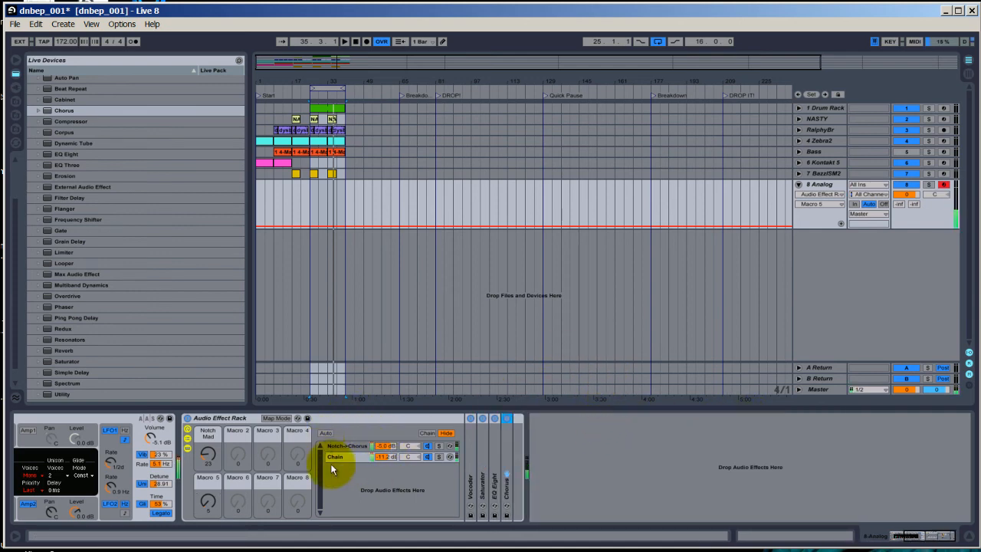
click(427, 435)
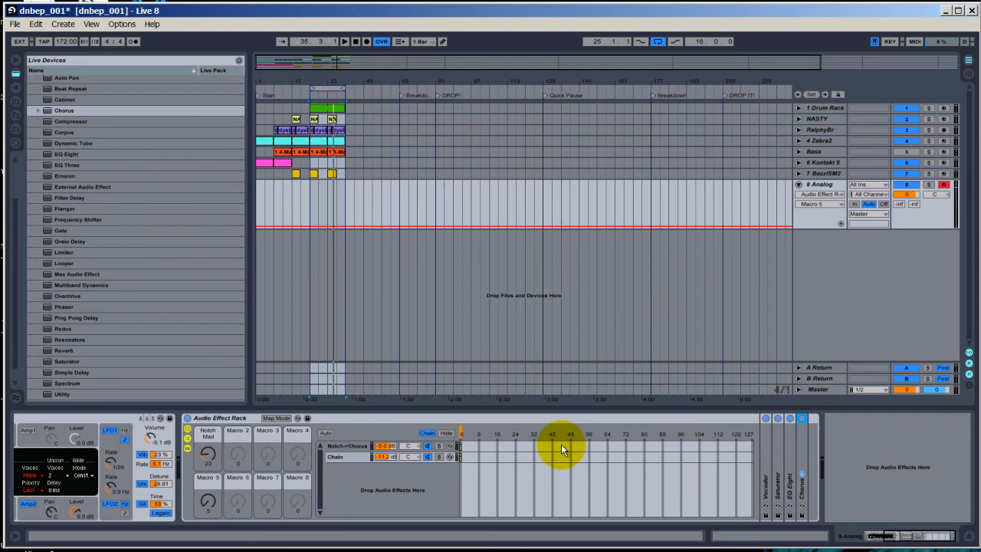
click(448, 435)
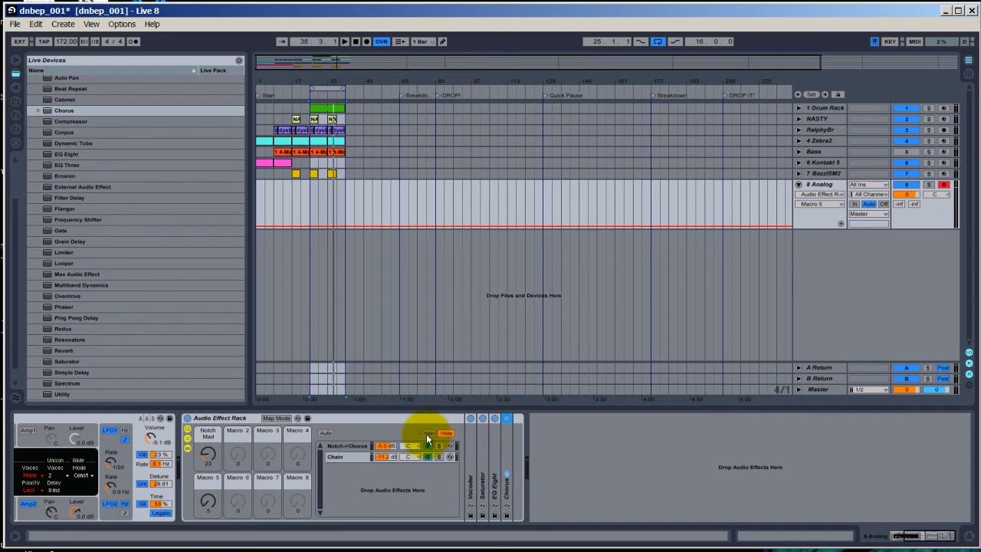
click(348, 446)
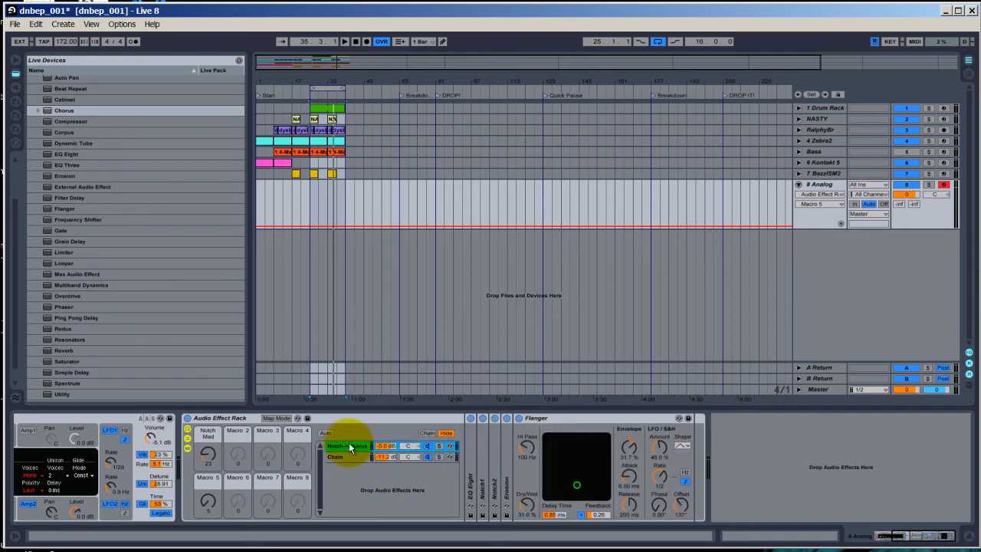
click(427, 434)
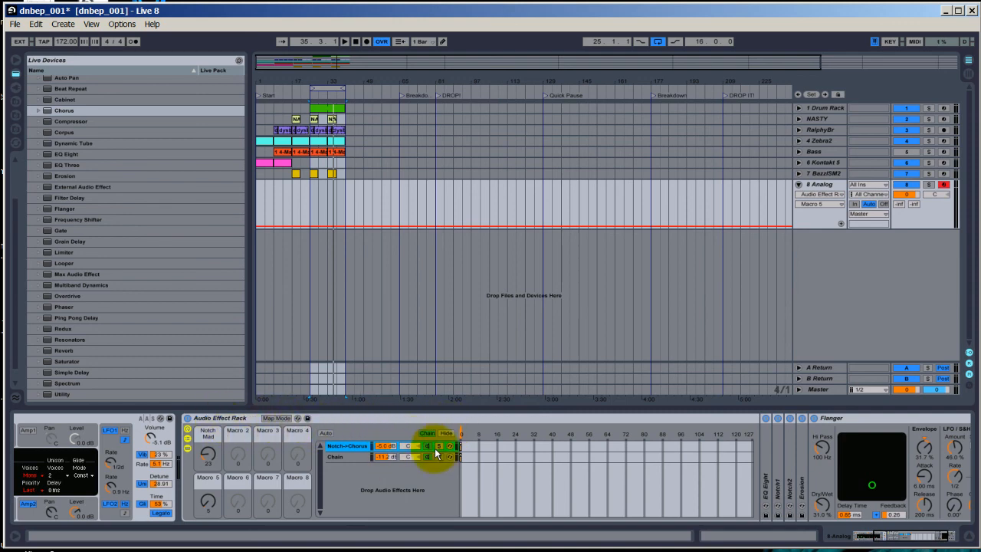
click(427, 433)
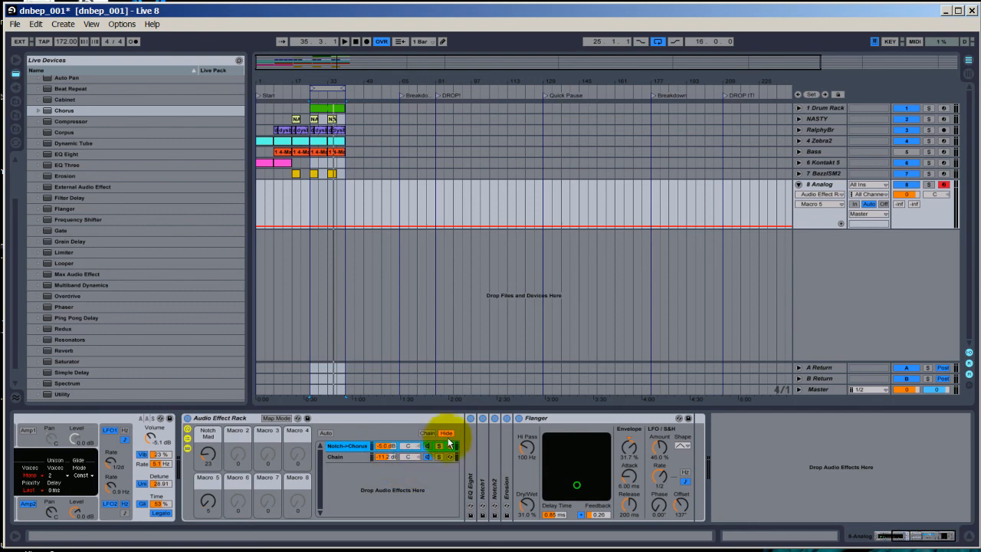
click(427, 435)
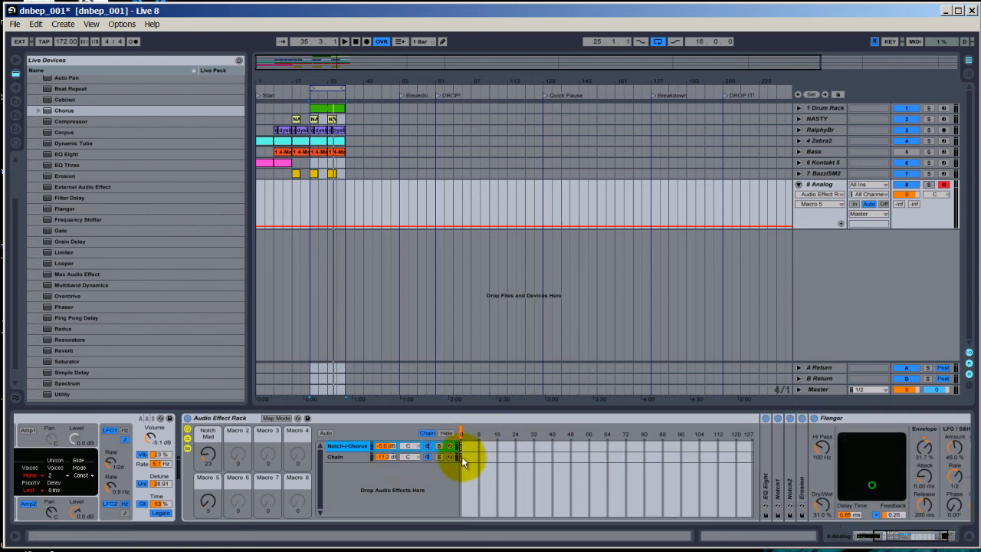
Select both rack chains, stretch their zones across the full 0–127 span and distribute the ranges equally
shift+click(342, 457)
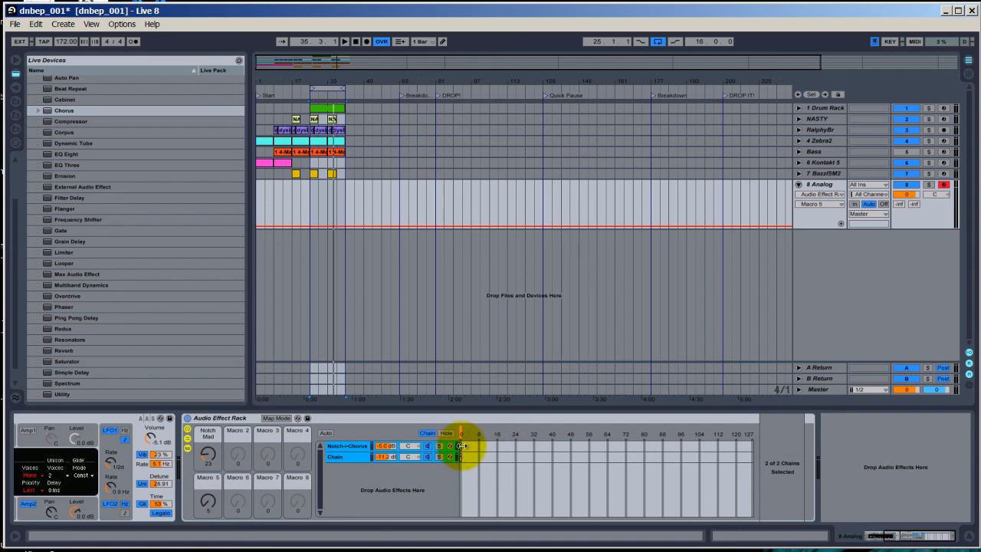
drag(458, 446, 741, 445)
right_click(644, 483)
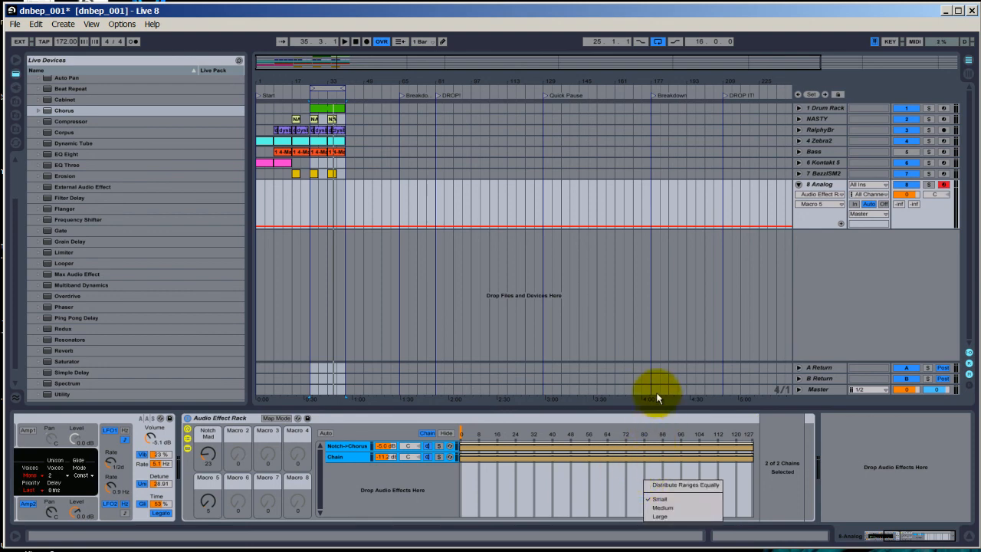
click(656, 484)
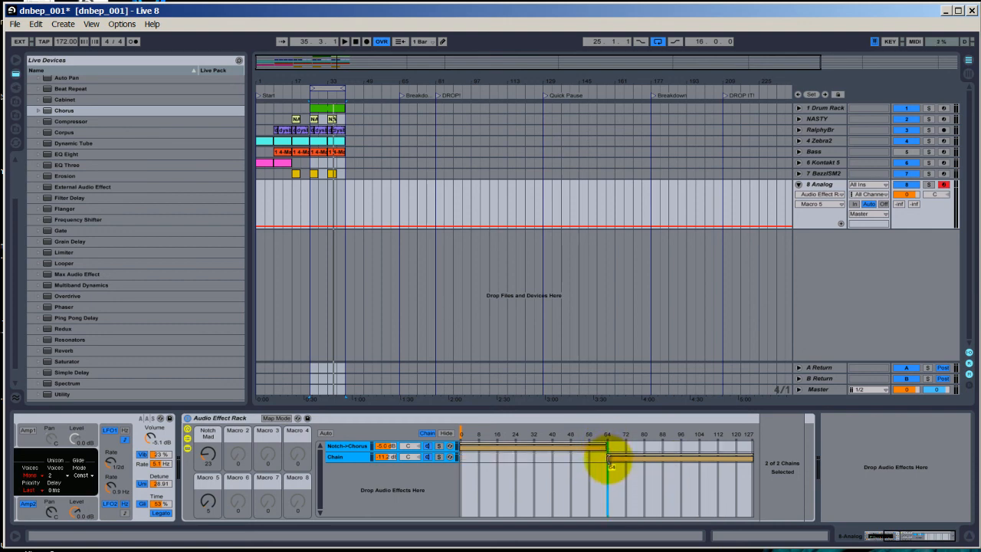
Overlap the zones by starting the second chain at about 54, fade out the end of the Notch->Chorus zone, and leave the second chain's end unfaded
drag(609, 463, 589, 465)
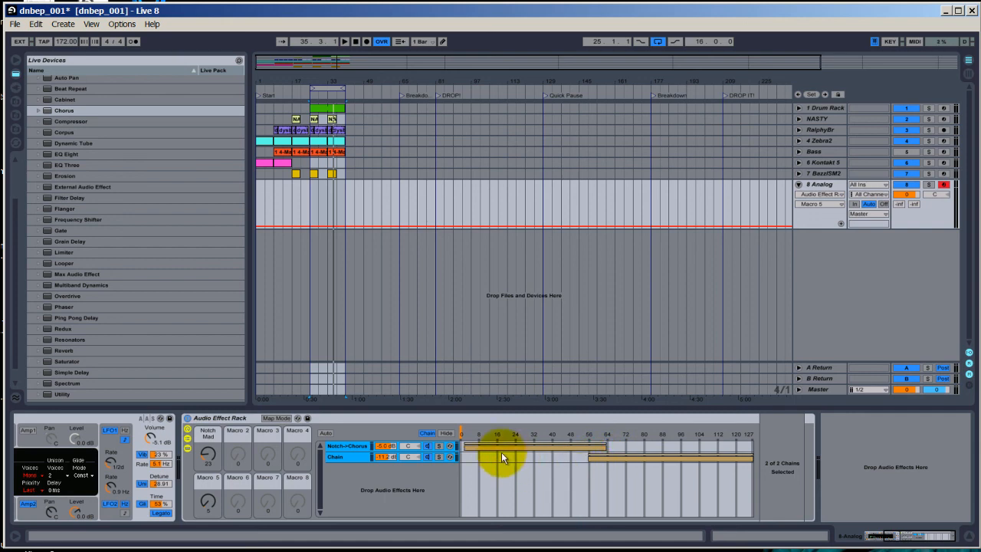
drag(464, 448, 453, 450)
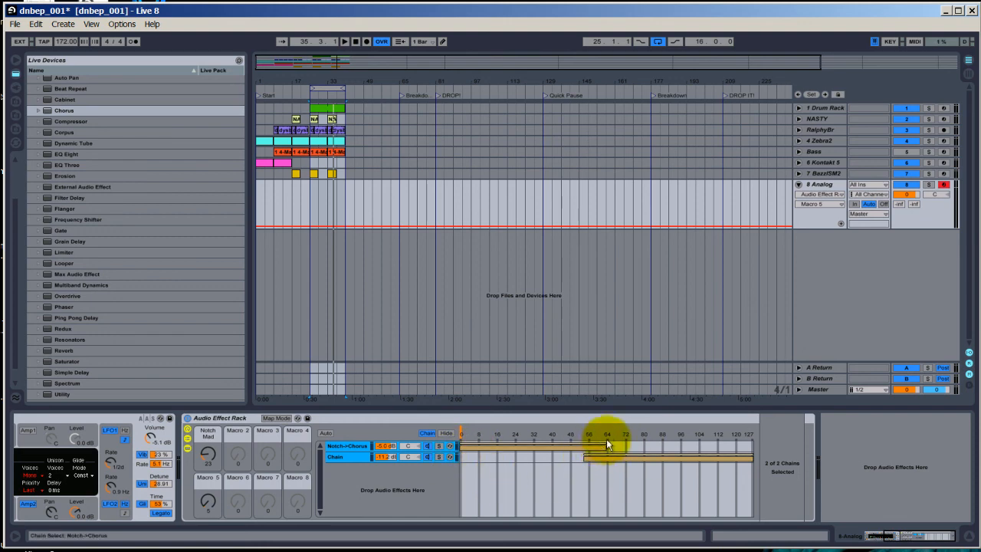
mouse_move(605, 440)
mouse_down()
mouse_move(574, 446)
mouse_move(583, 452)
mouse_up()
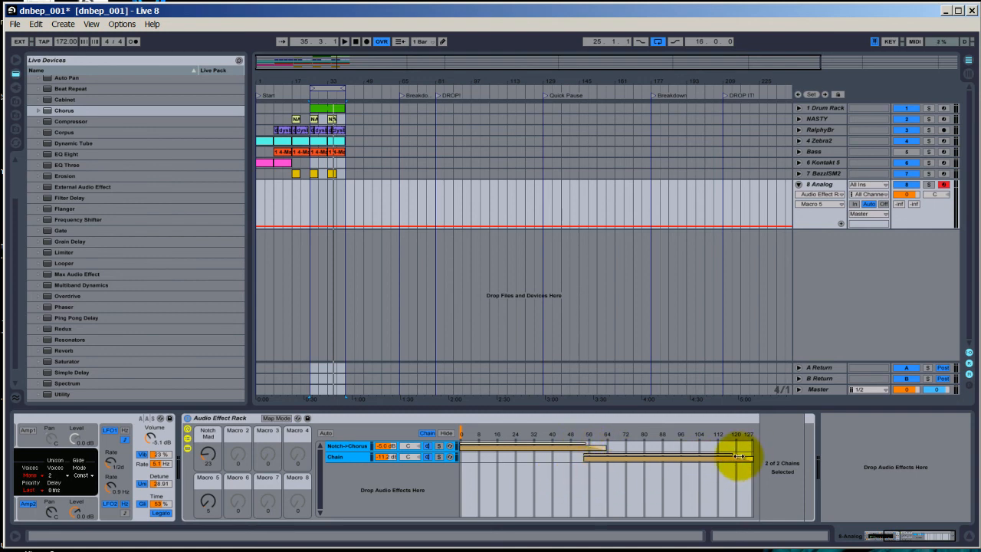
click(338, 460)
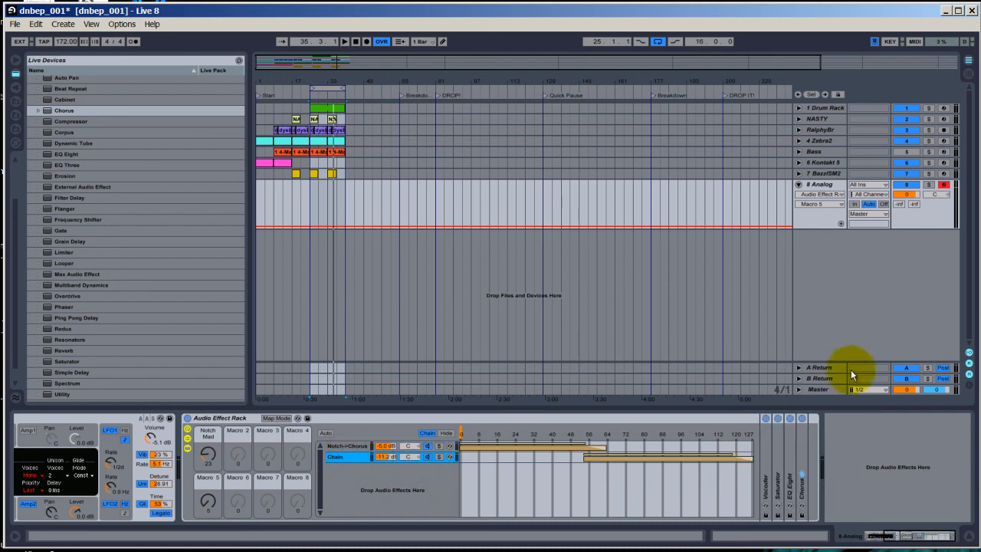
drag(744, 450, 732, 454)
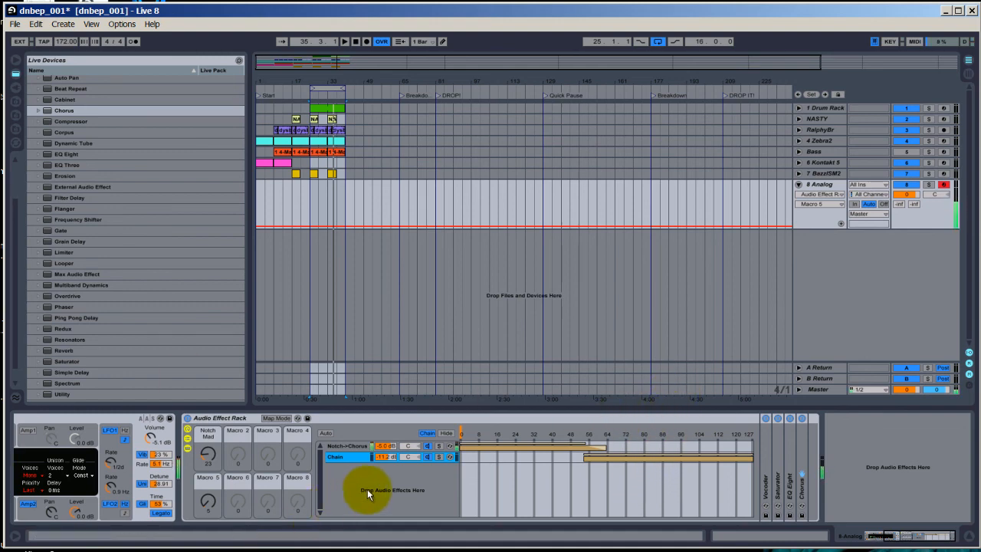
Map the rack's Chain Selector to Macro 2 and try the macro, leaving it at 0
click(282, 419)
click(461, 431)
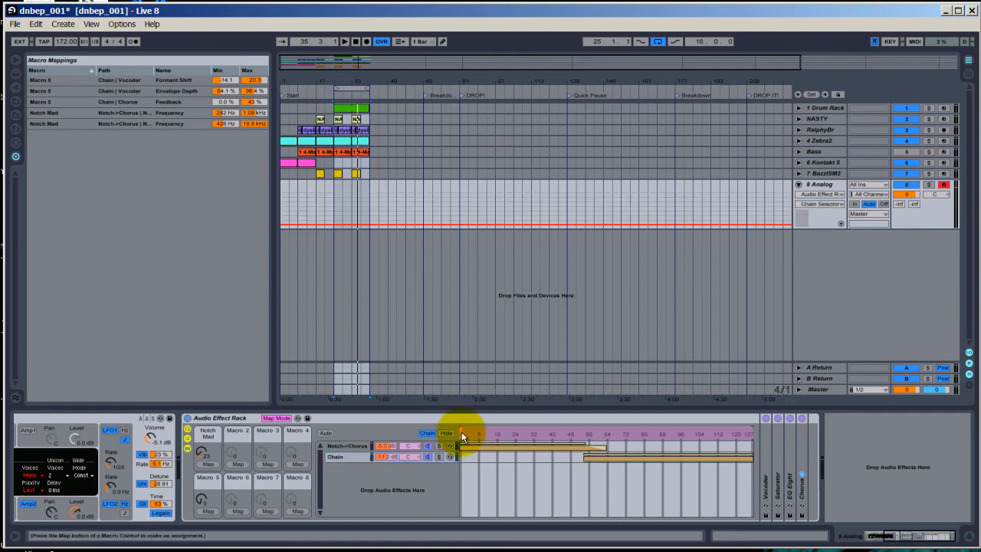
click(235, 464)
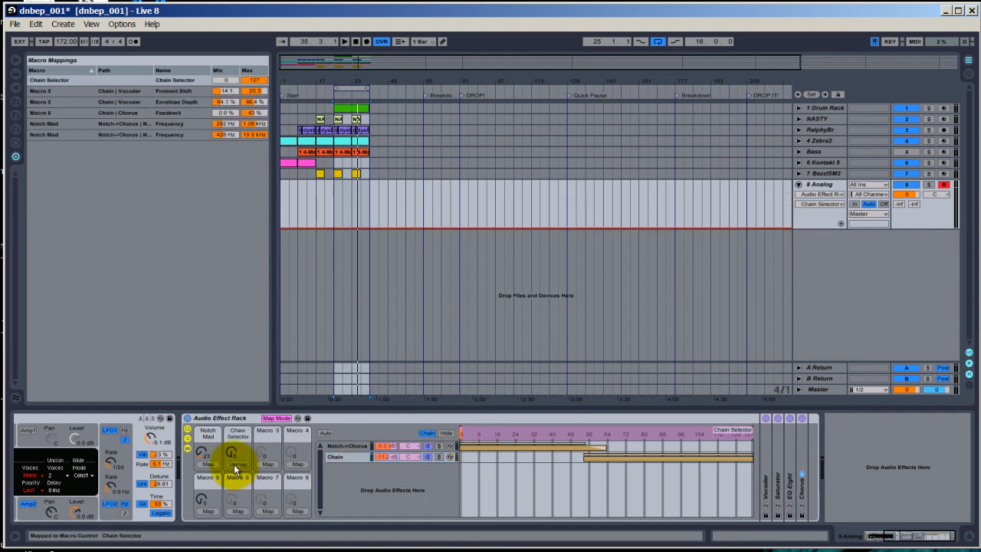
click(276, 417)
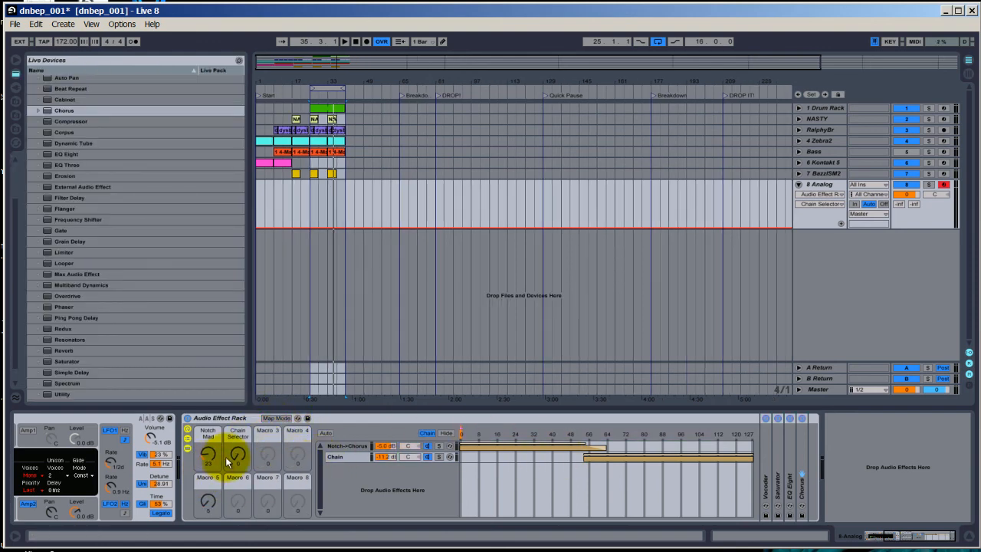
drag(239, 452, 238, 456)
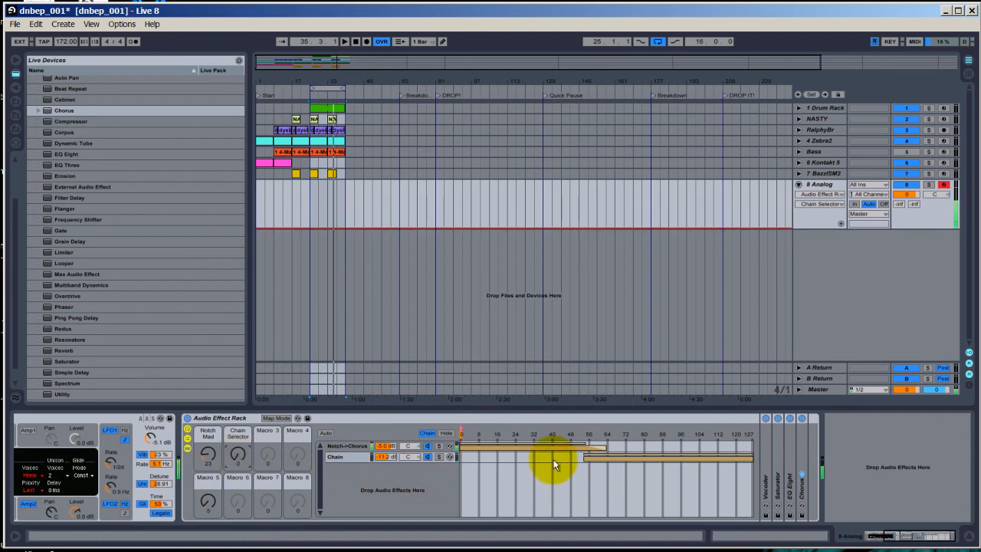
Widen the crossfade by fading Notch->Chorus out from 47 and starting the second chain at 47 with a fade-in to about 57
click(581, 446)
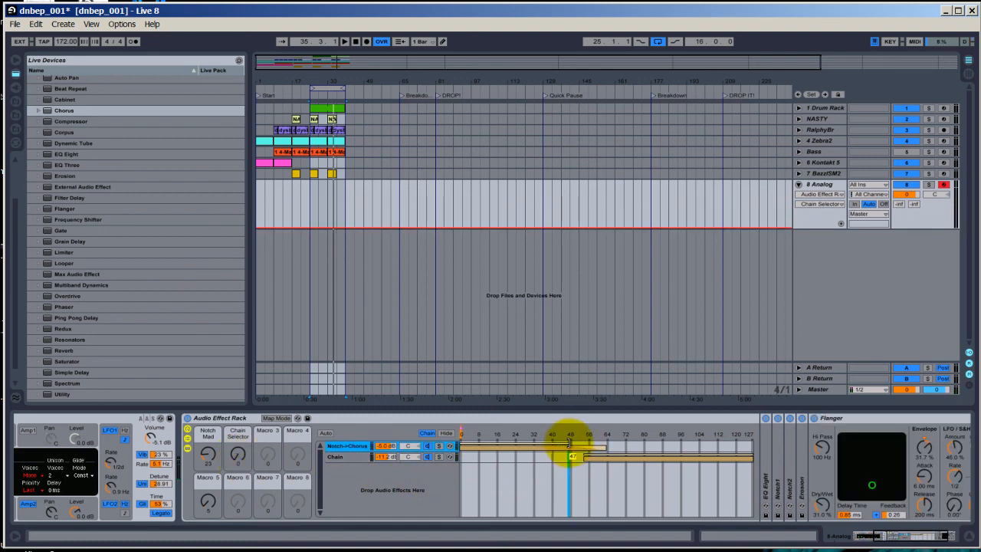
click(571, 460)
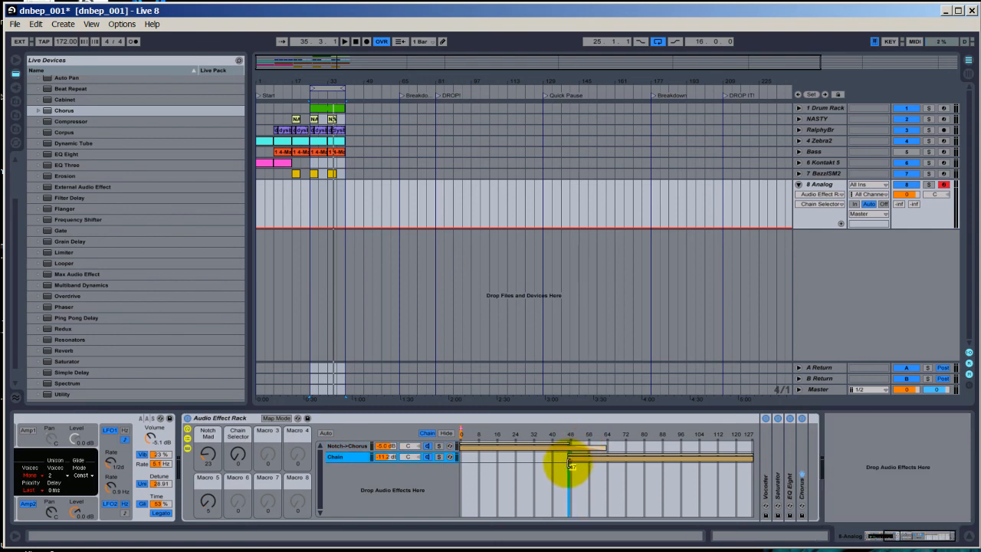
drag(568, 455, 591, 452)
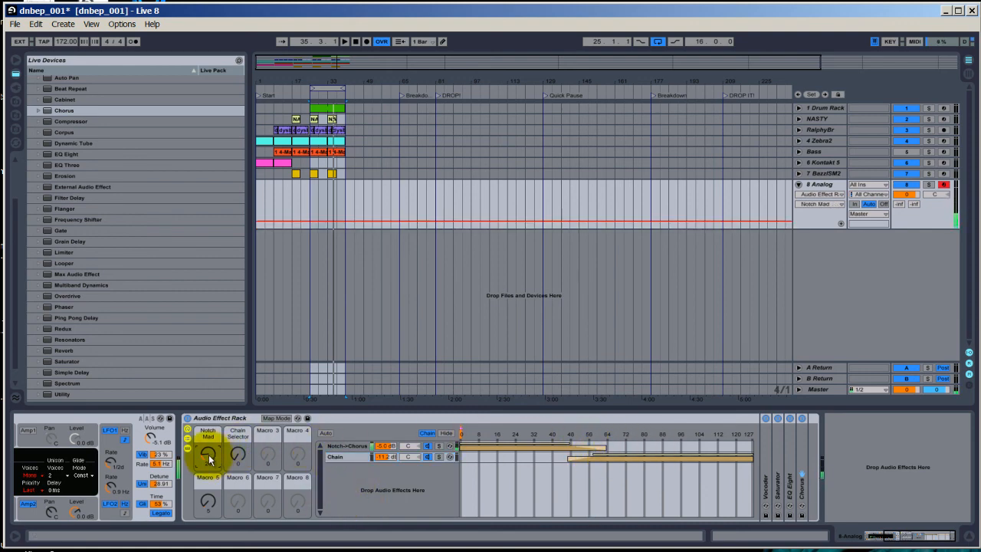
Set the Chain Selector macro to 28 and Macro 5 to 4, and fold the Audio Effect Rack
drag(236, 456, 239, 459)
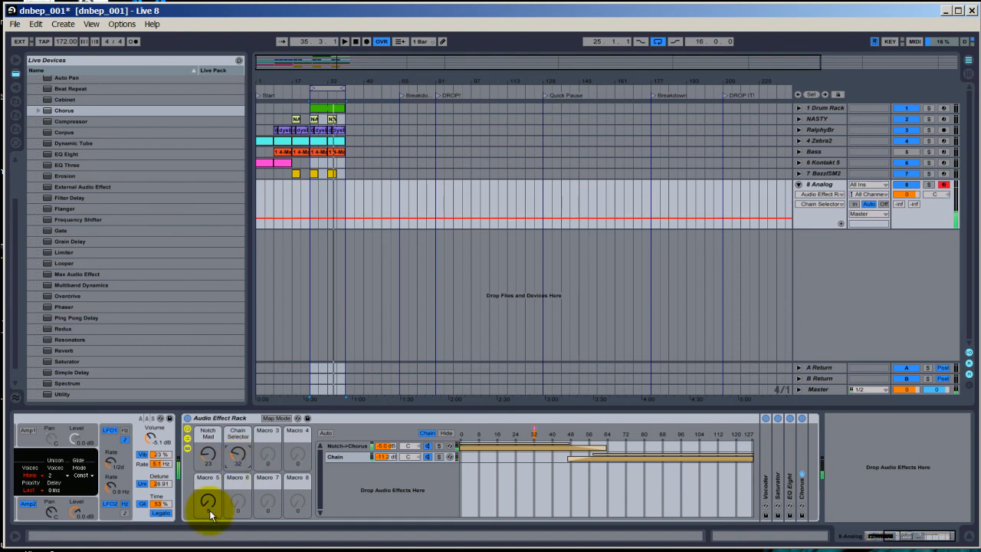
drag(210, 510, 210, 510)
drag(241, 452, 244, 449)
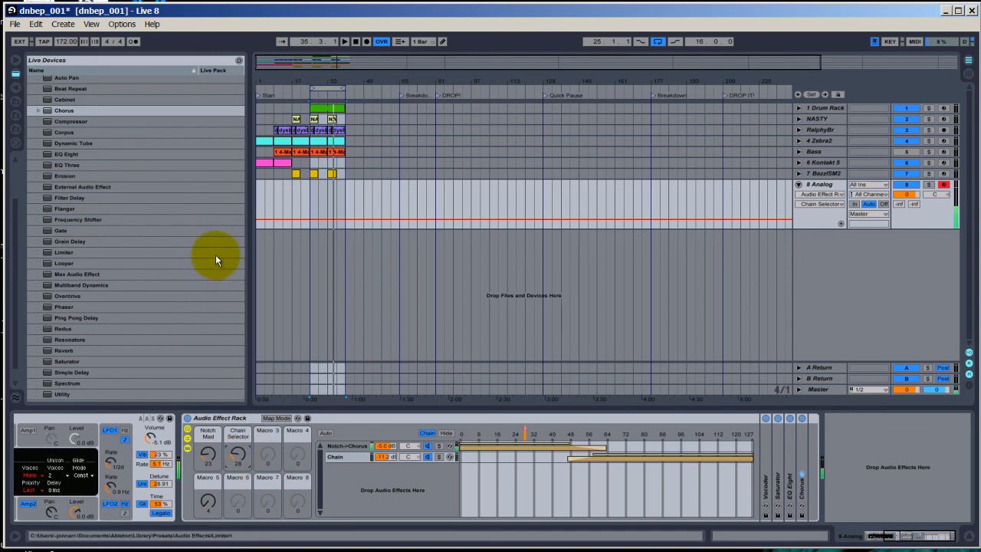
double_click(369, 417)
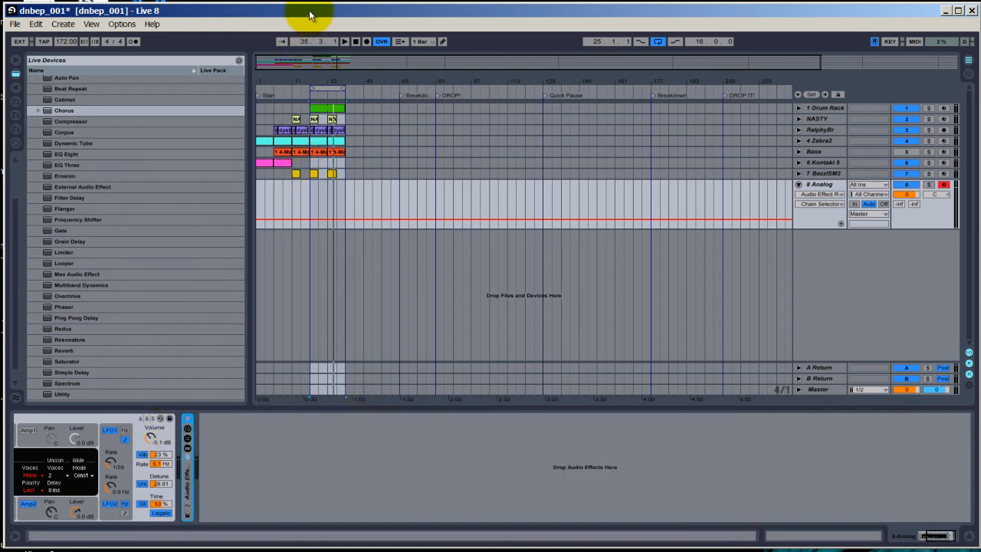